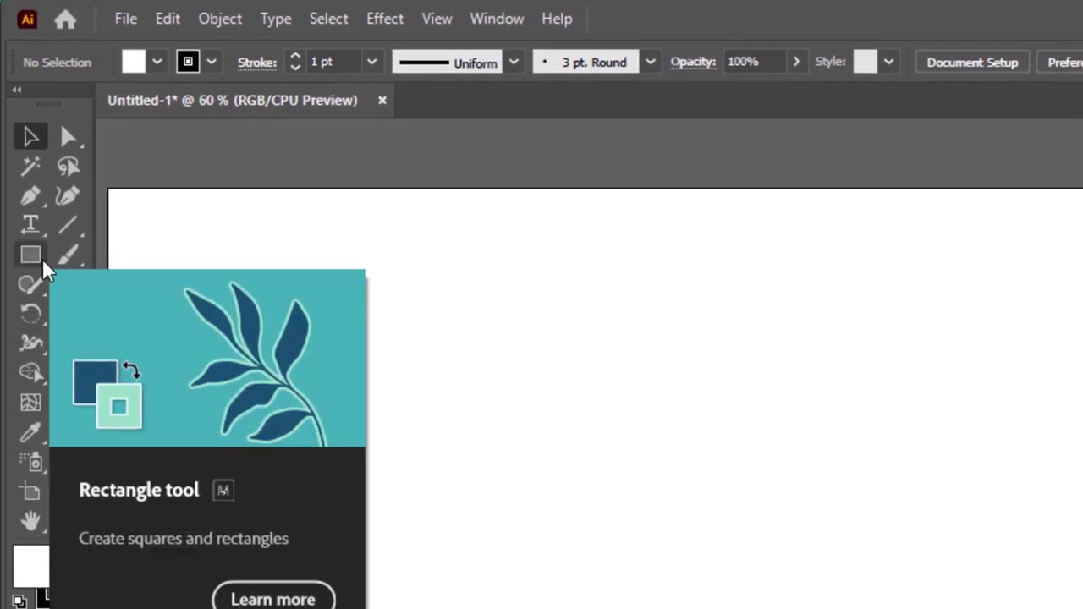
- Draw a square on the artboard with a 3 pt stroke outline
click(44, 259)
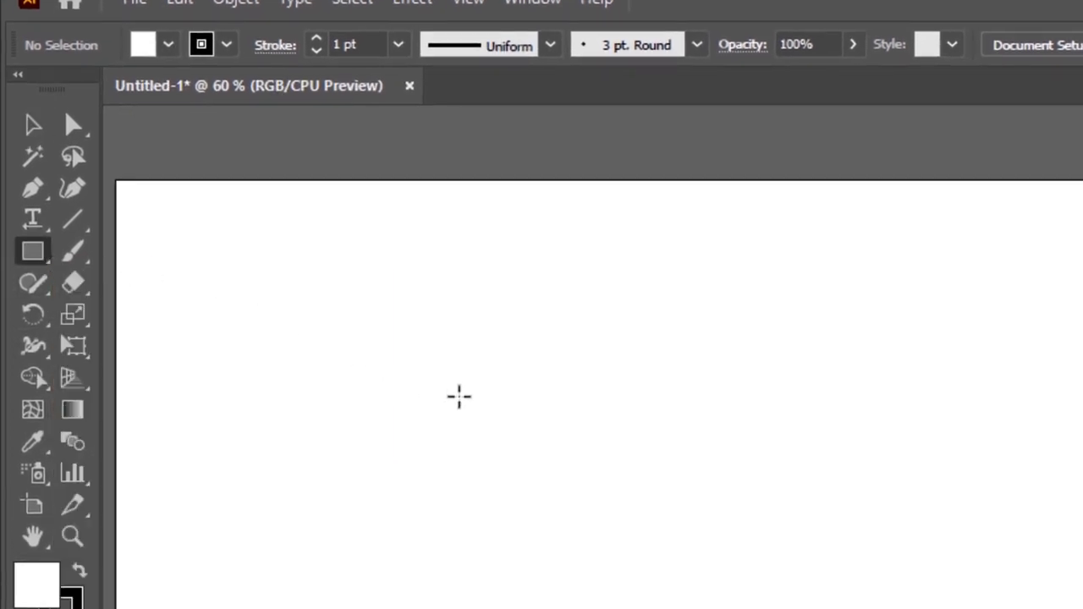
drag(435, 407, 597, 570)
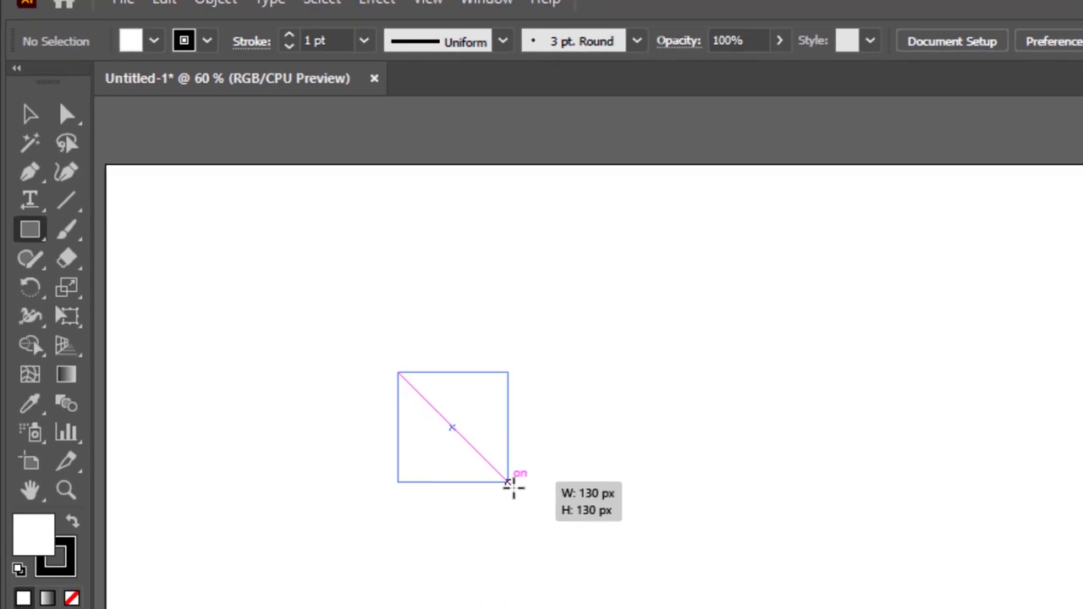
drag(532, 507, 533, 507)
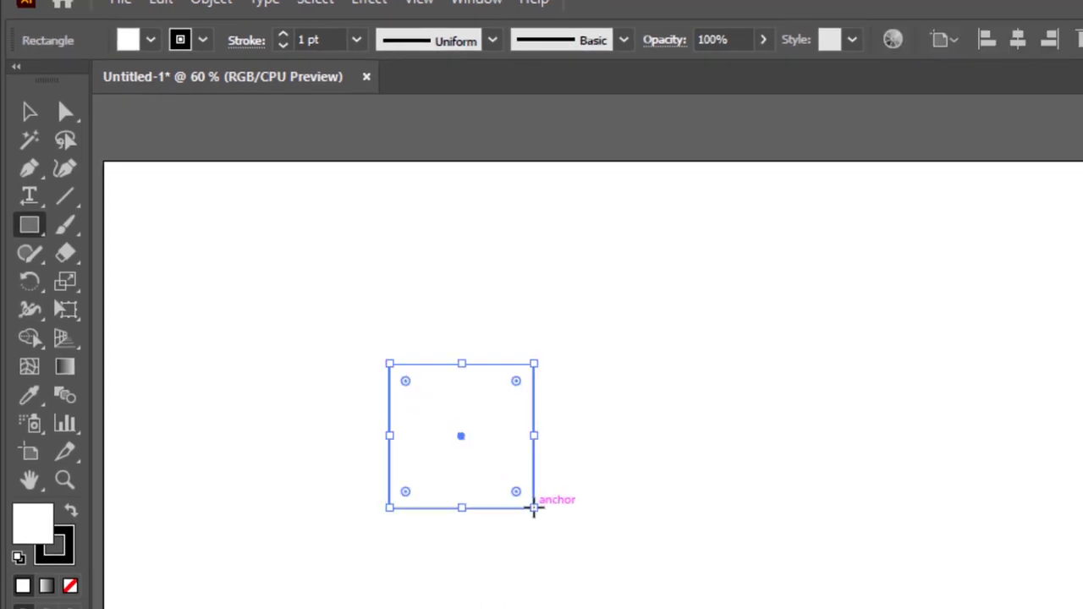
click(377, 42)
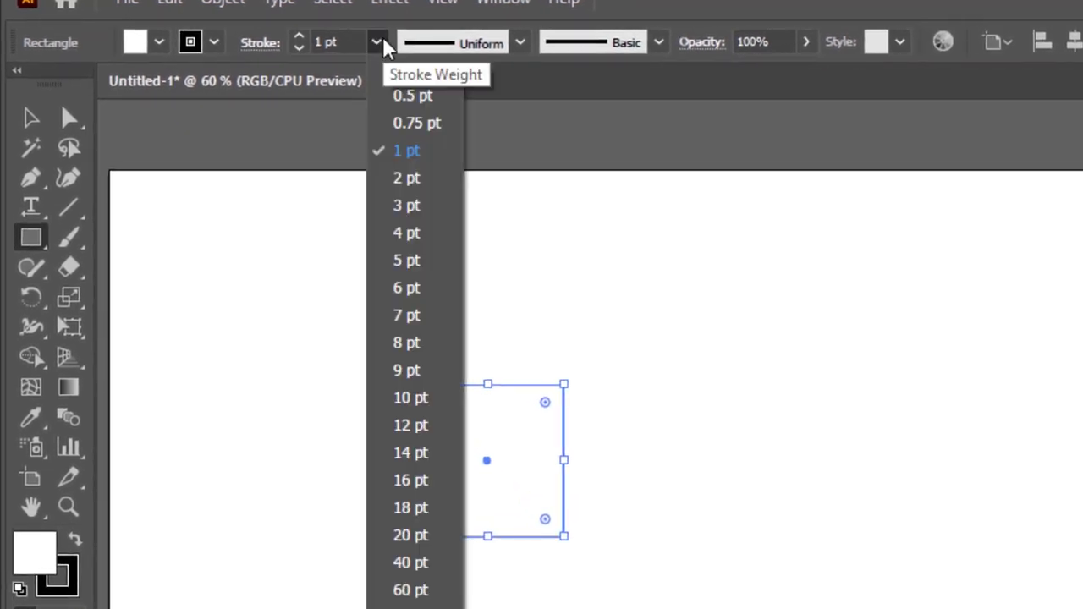
click(406, 211)
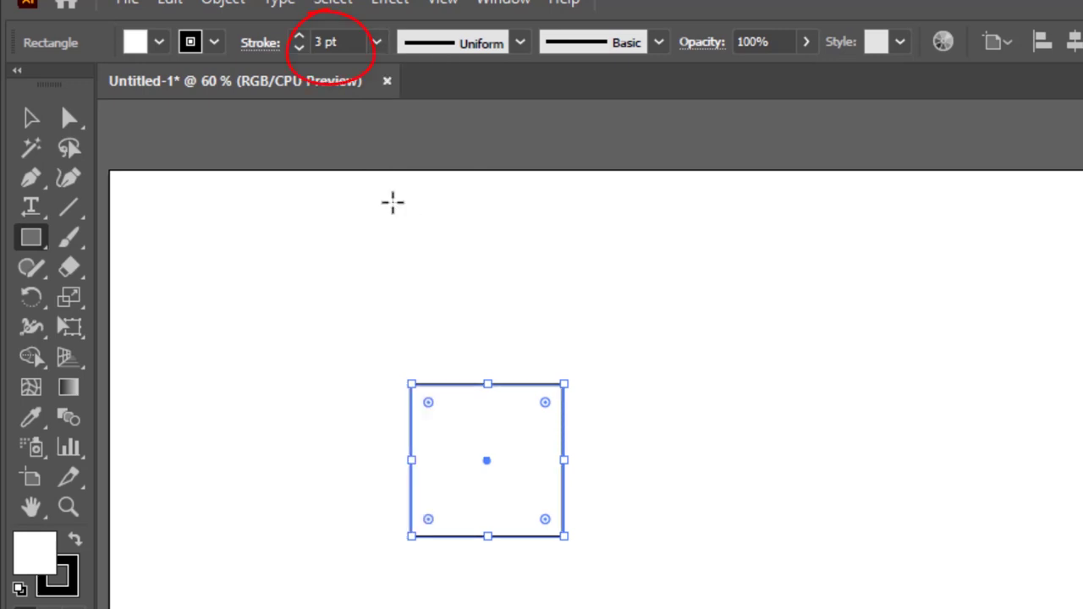
- Paste a copy of the square in front, shrink it to a small centred square, and select both
click(30, 117)
click(336, 222)
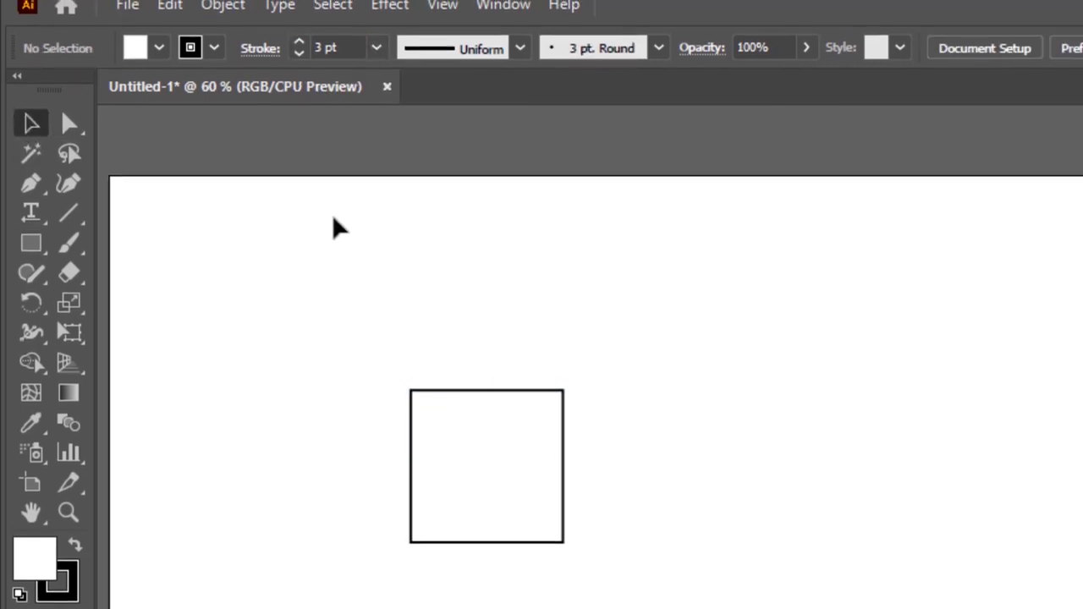
click(464, 442)
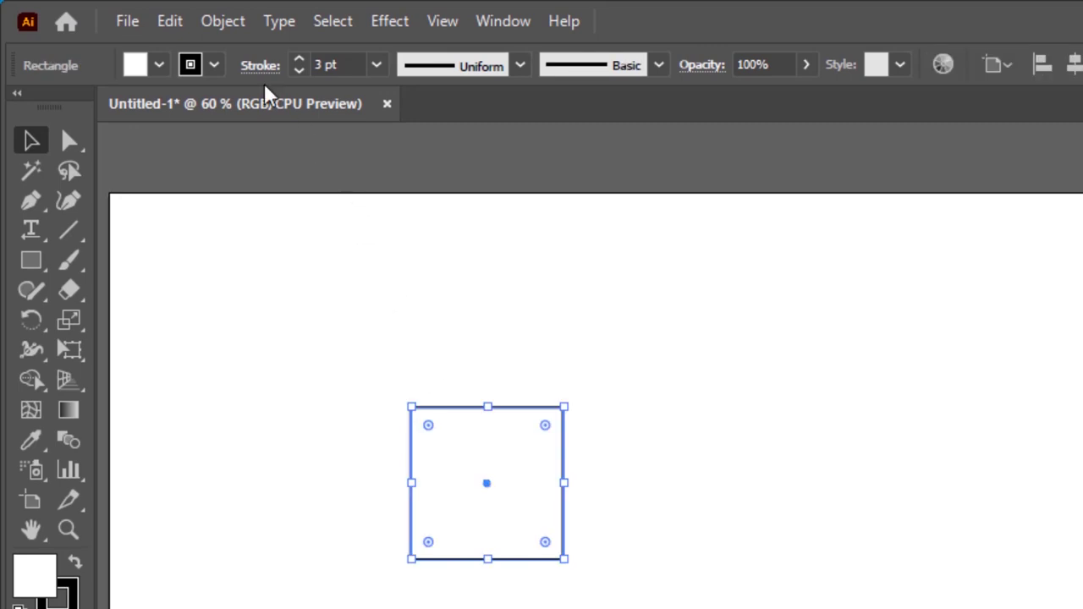
click(170, 23)
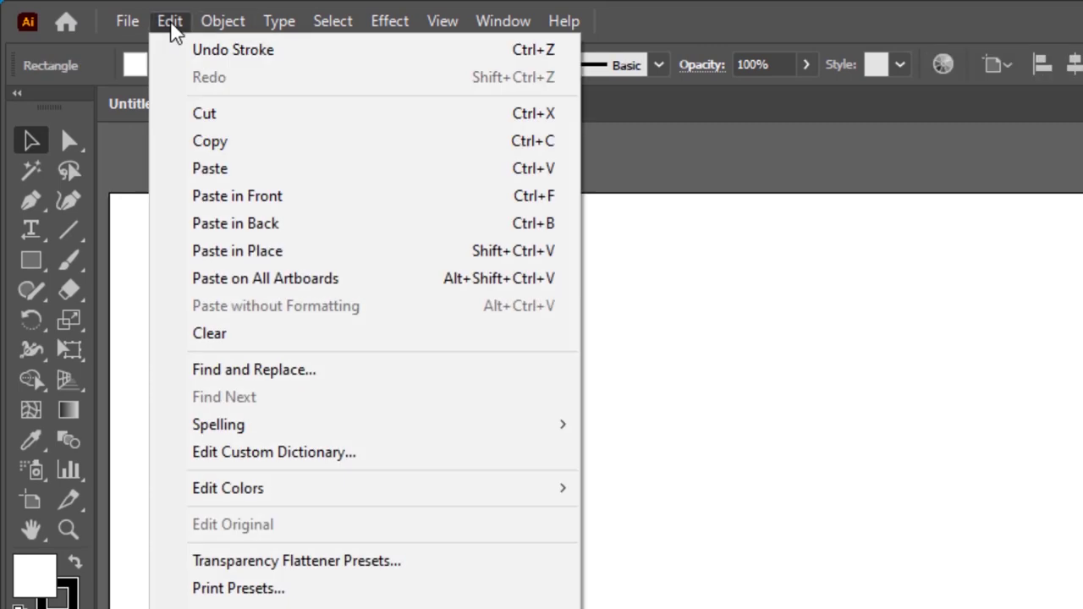
click(221, 143)
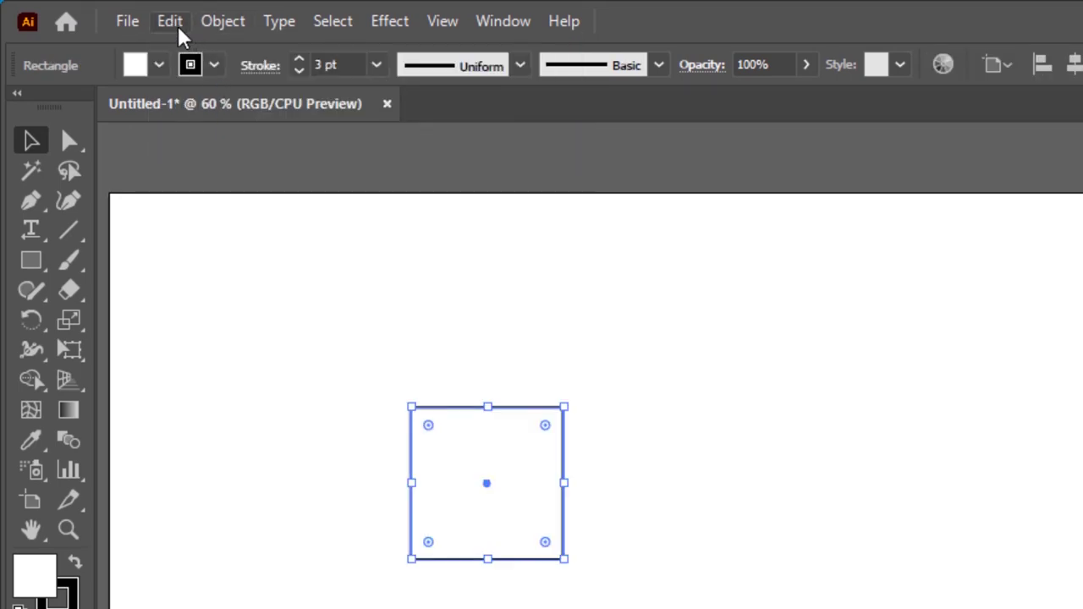
click(179, 33)
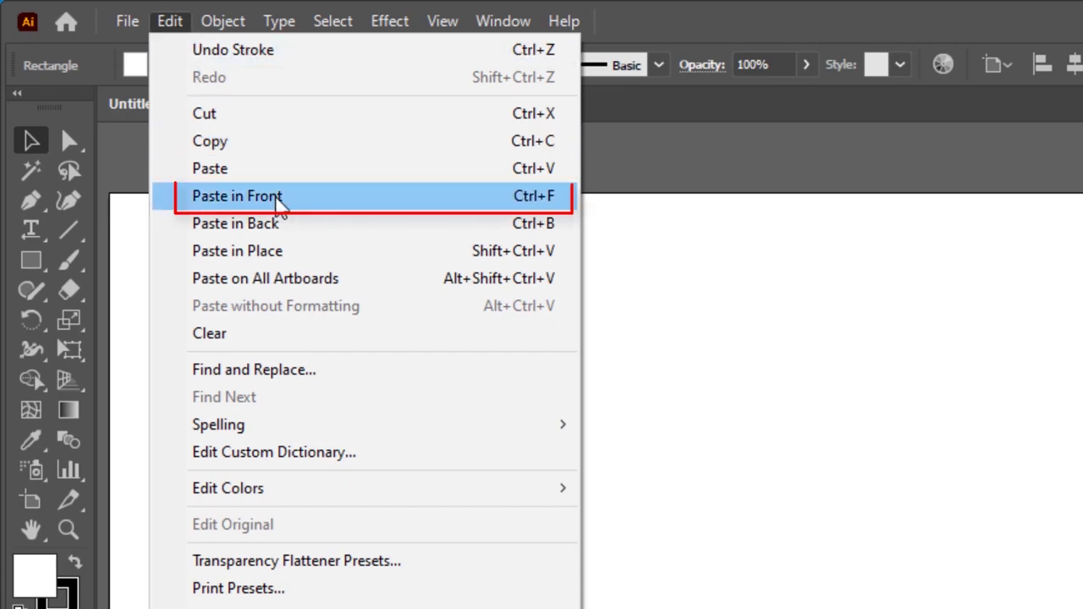
click(442, 207)
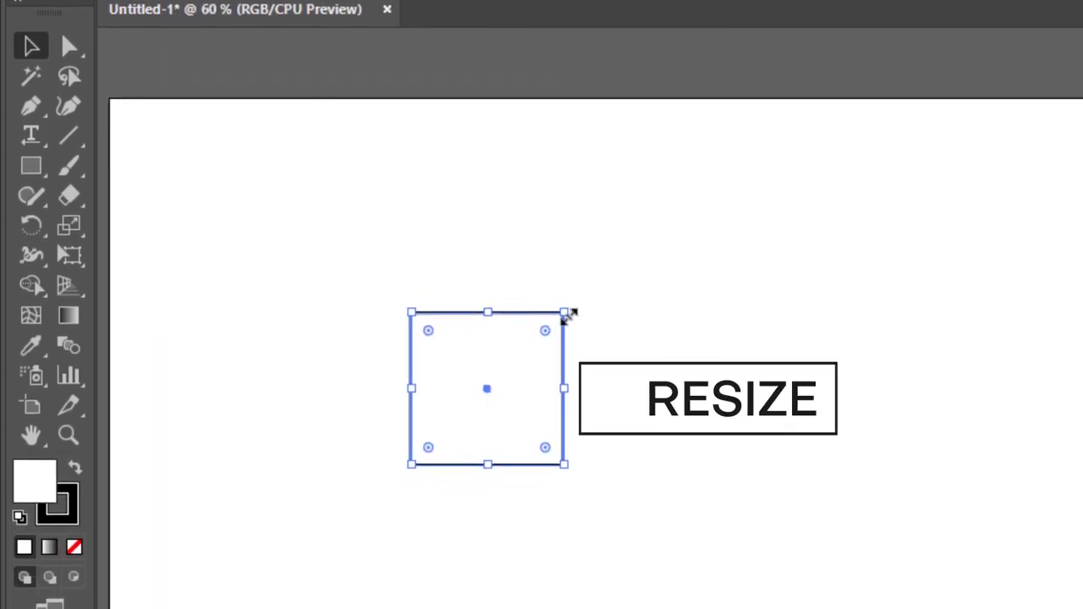
drag(566, 319, 507, 372)
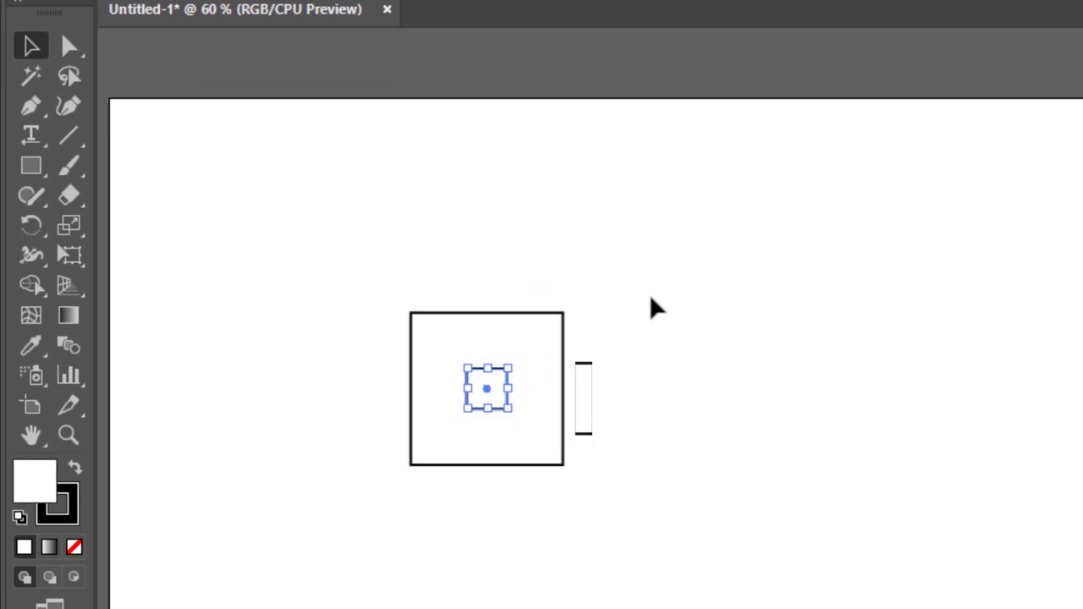
drag(597, 252, 388, 535)
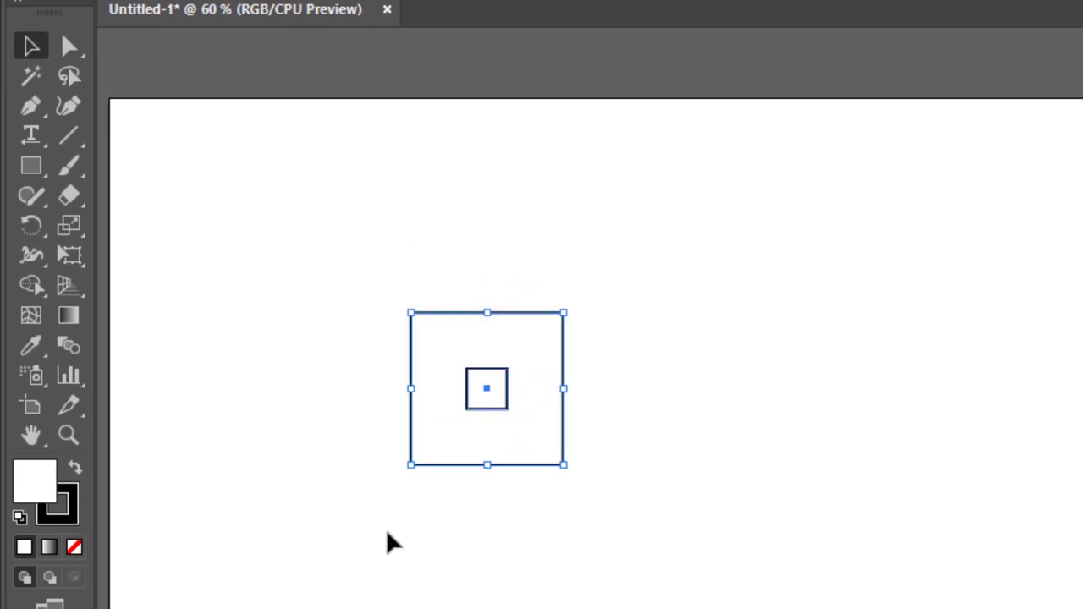
- Blend the two squares using 5 specified steps
double_click(76, 350)
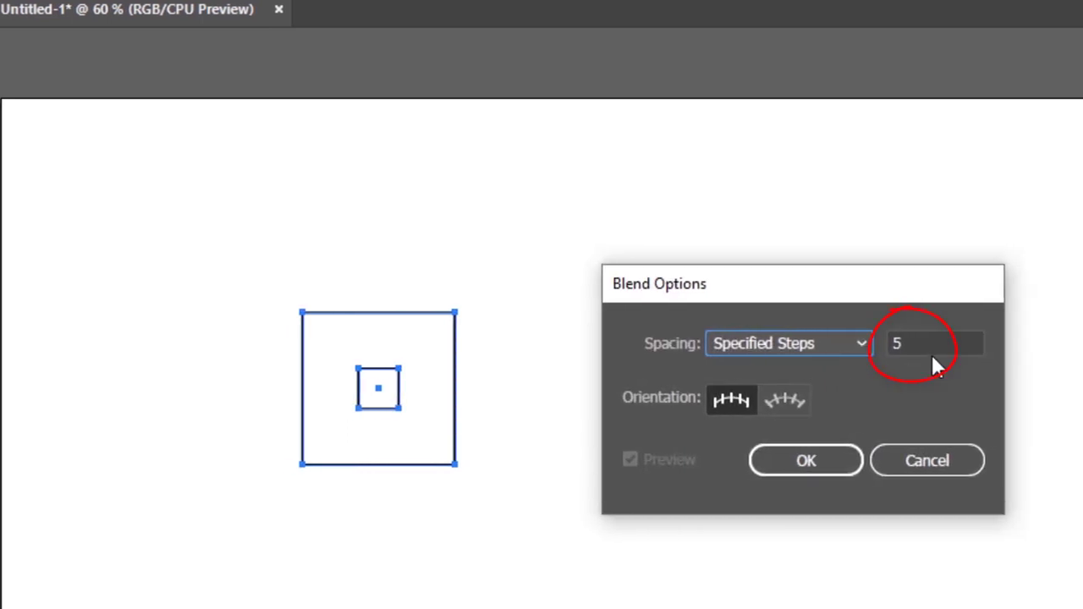
click(800, 466)
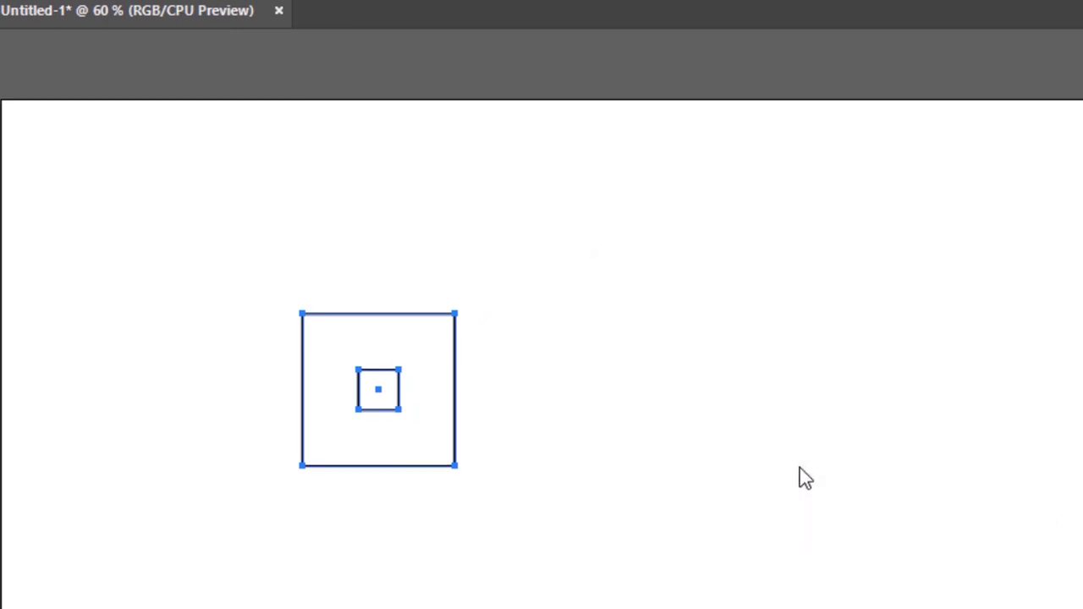
click(113, 23)
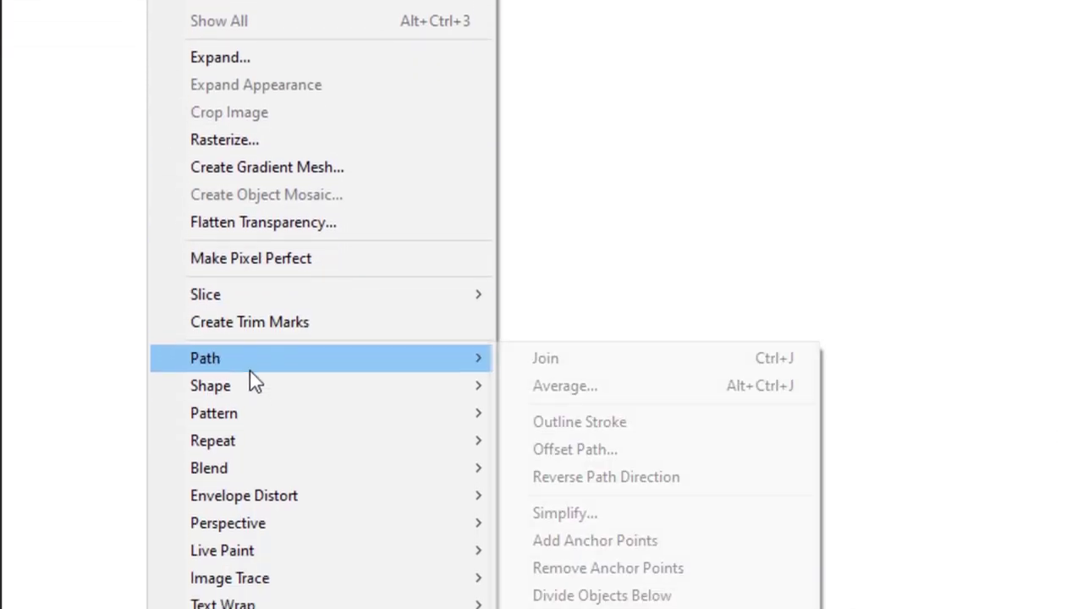
mouse_move(254, 442)
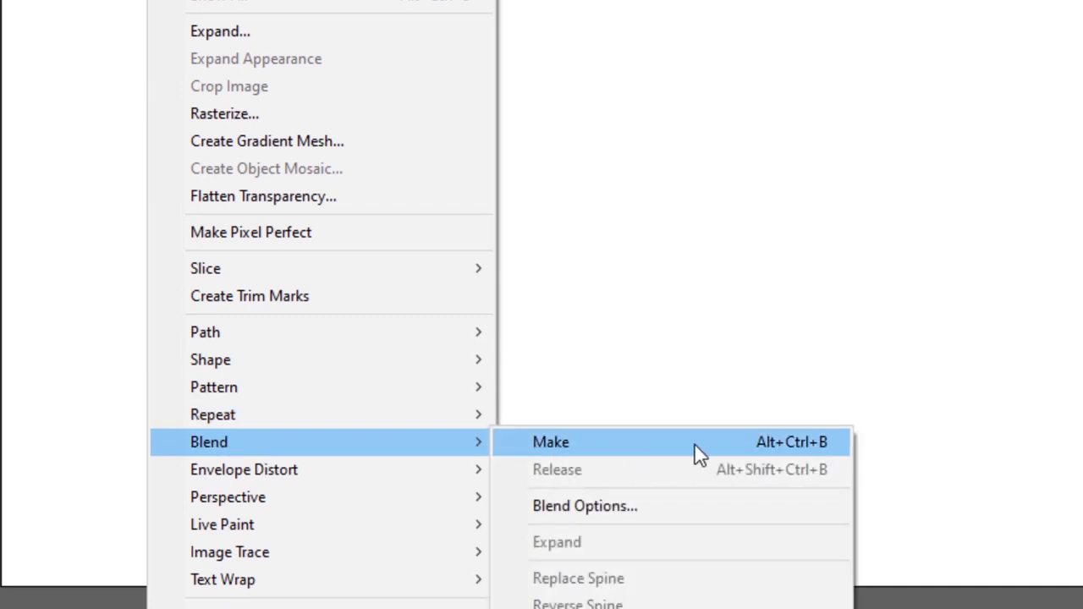
click(696, 446)
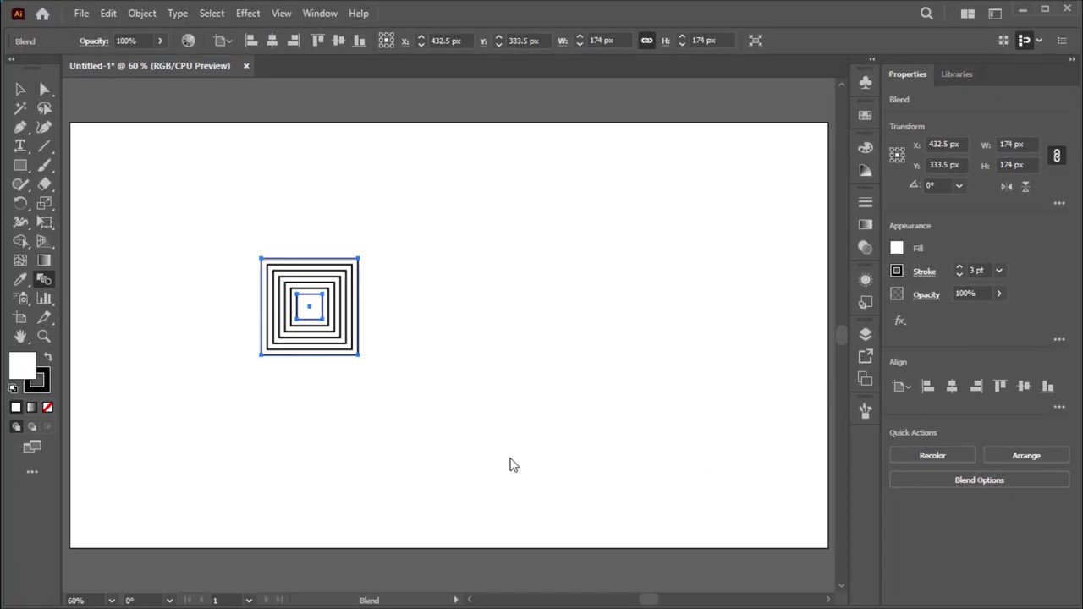
- Expand the blend into separate ordinary paths and deselect them
click(141, 15)
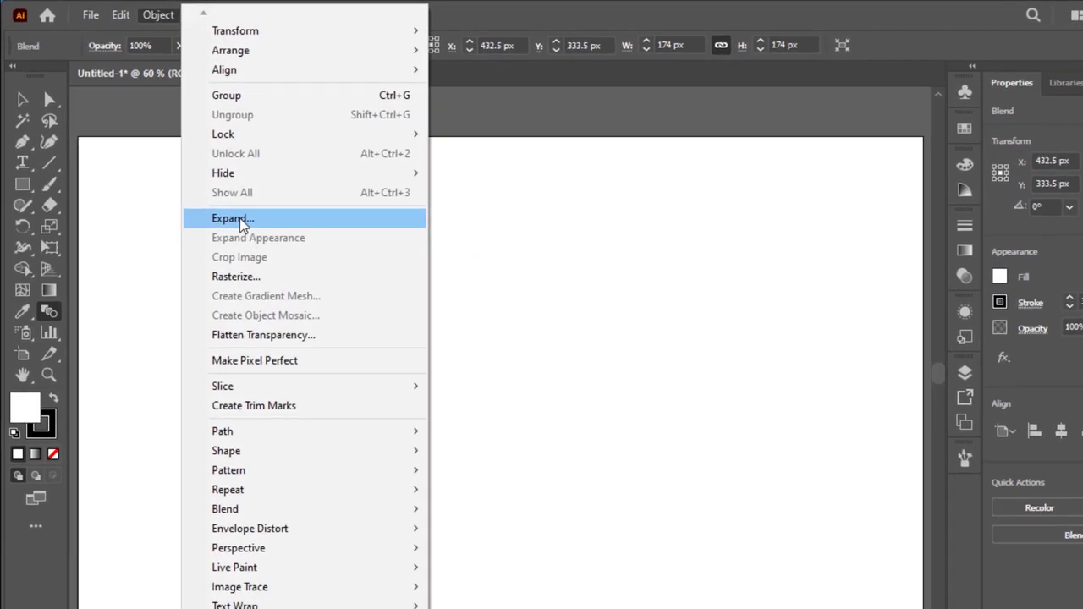
click(232, 218)
click(718, 479)
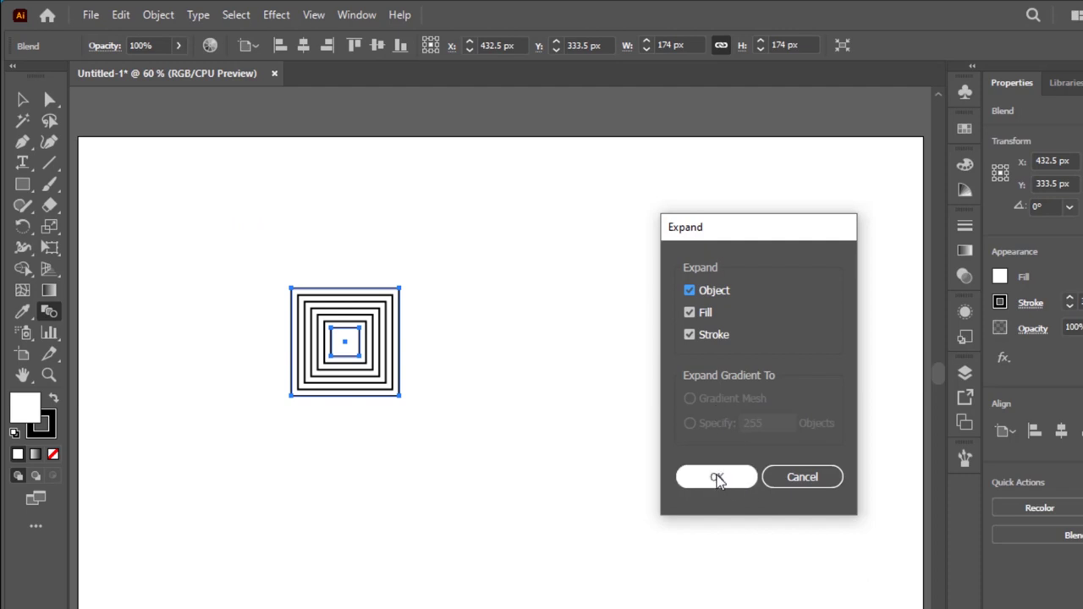
click(718, 480)
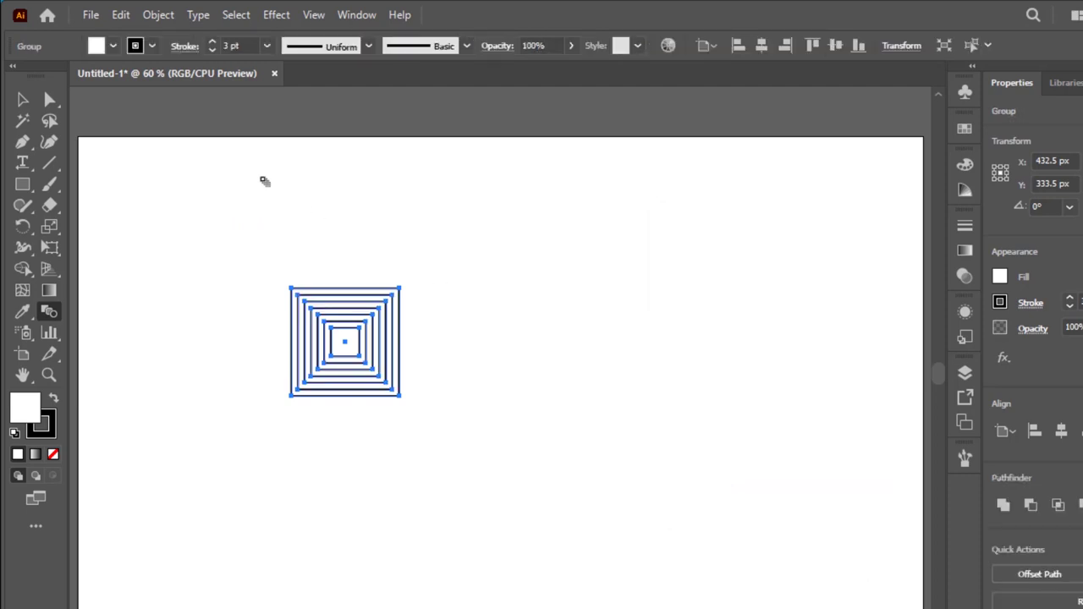
key(v)
click(292, 193)
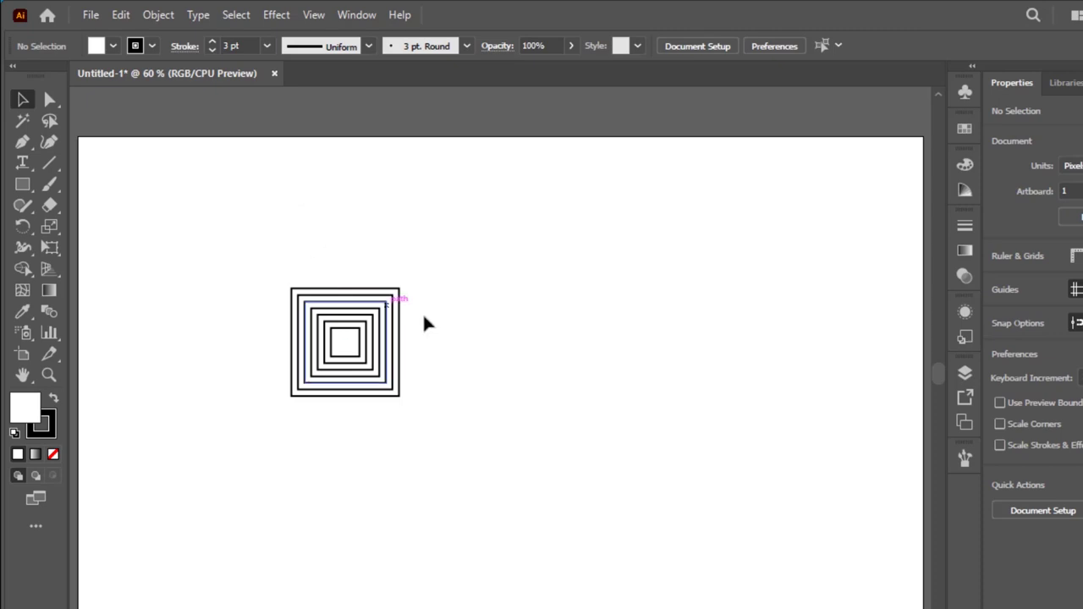
- Rotate the nested squares 45° into a diamond, then set the fill to None
click(394, 296)
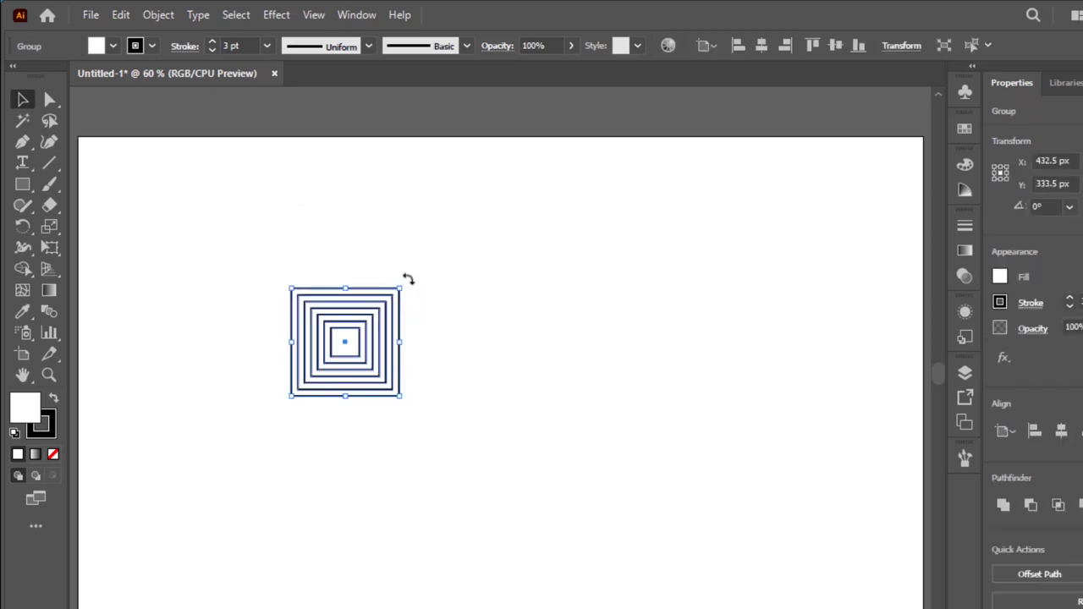
drag(423, 314, 435, 339)
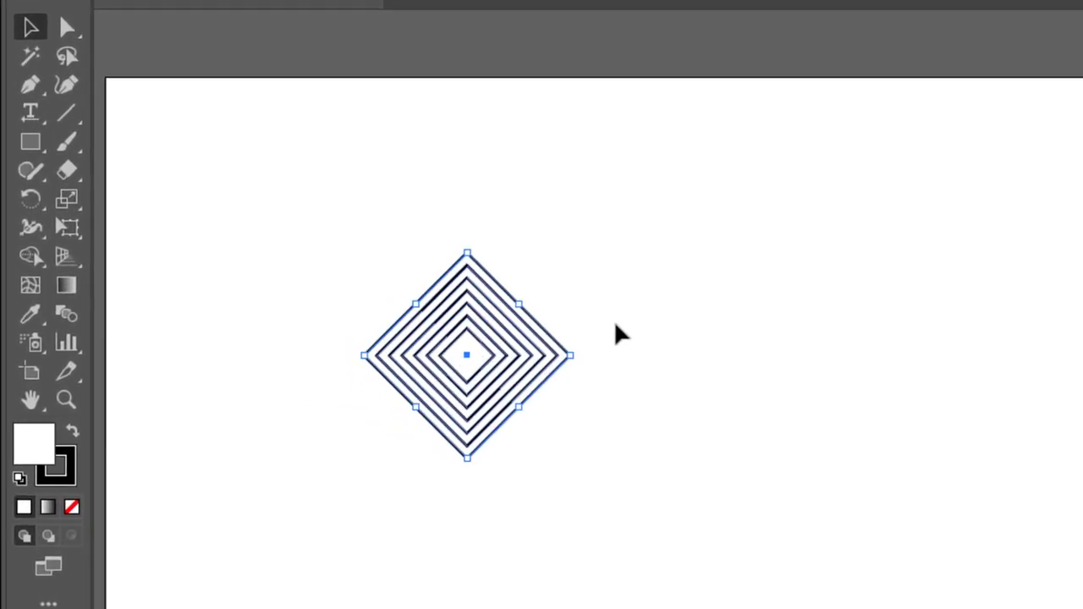
click(616, 307)
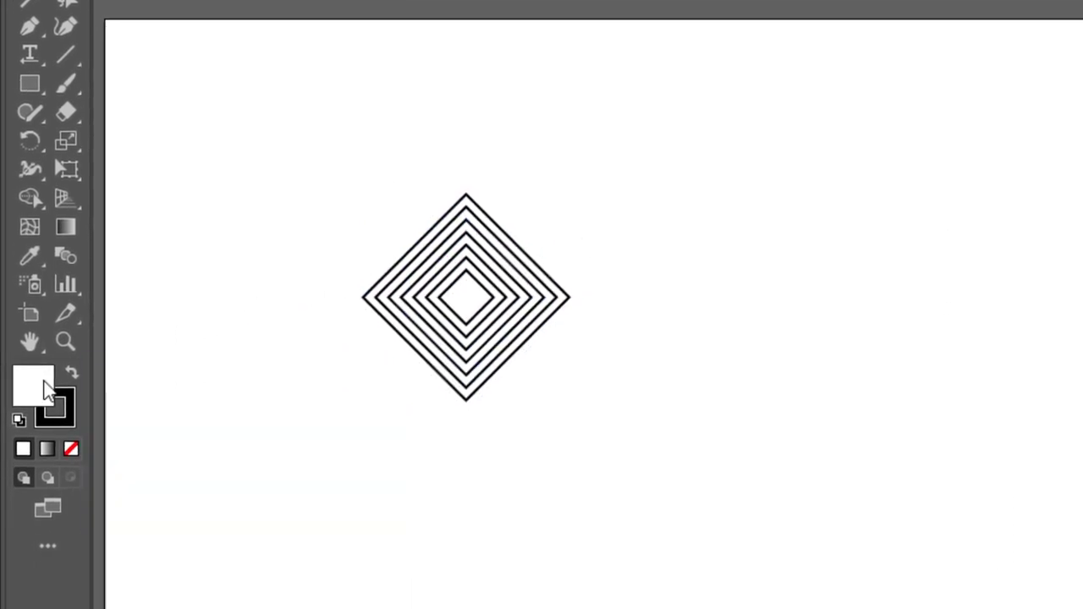
click(76, 446)
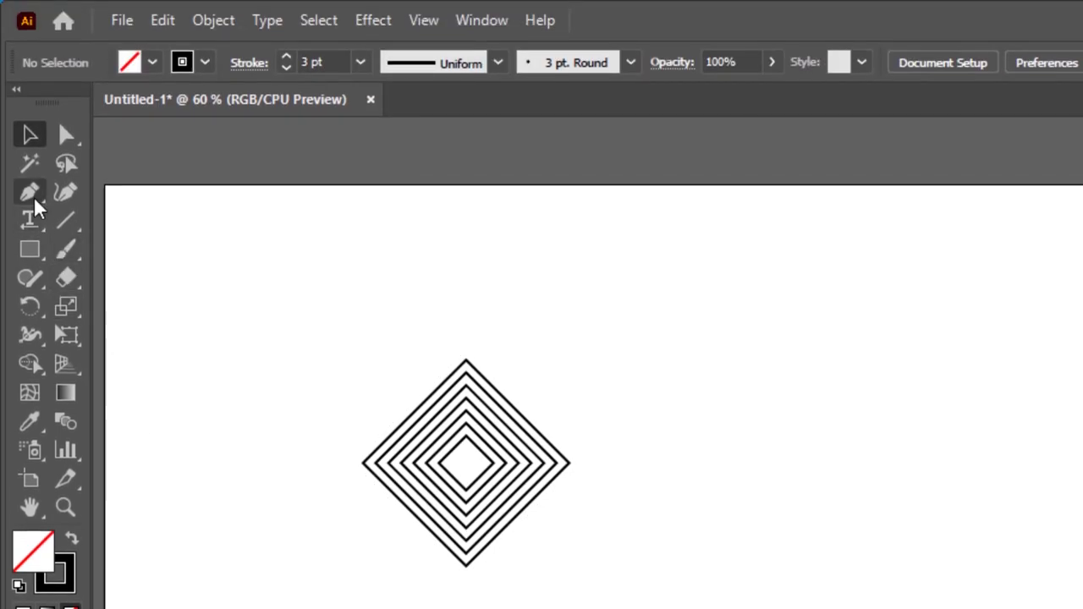
- Draw vertical and horizontal Pen lines crossing at the diamond's centre, extending past its corners
click(32, 203)
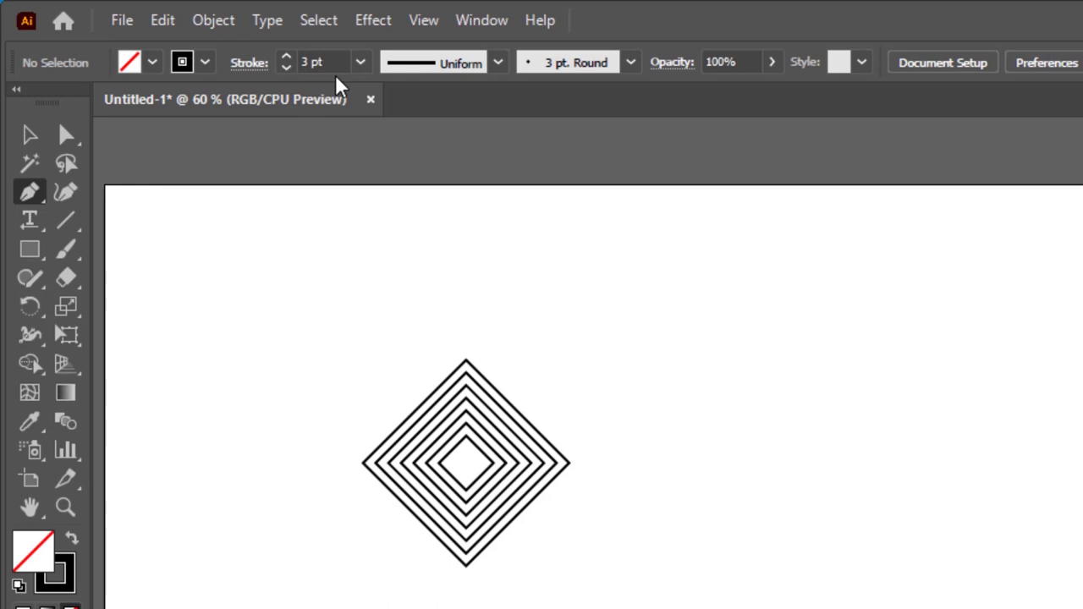
click(465, 334)
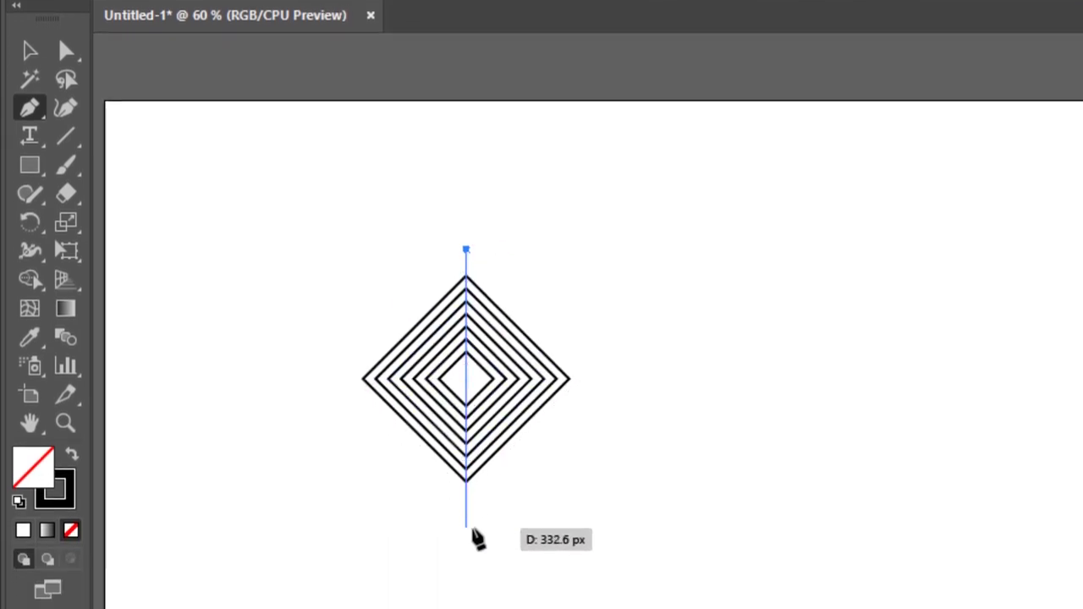
click(466, 528)
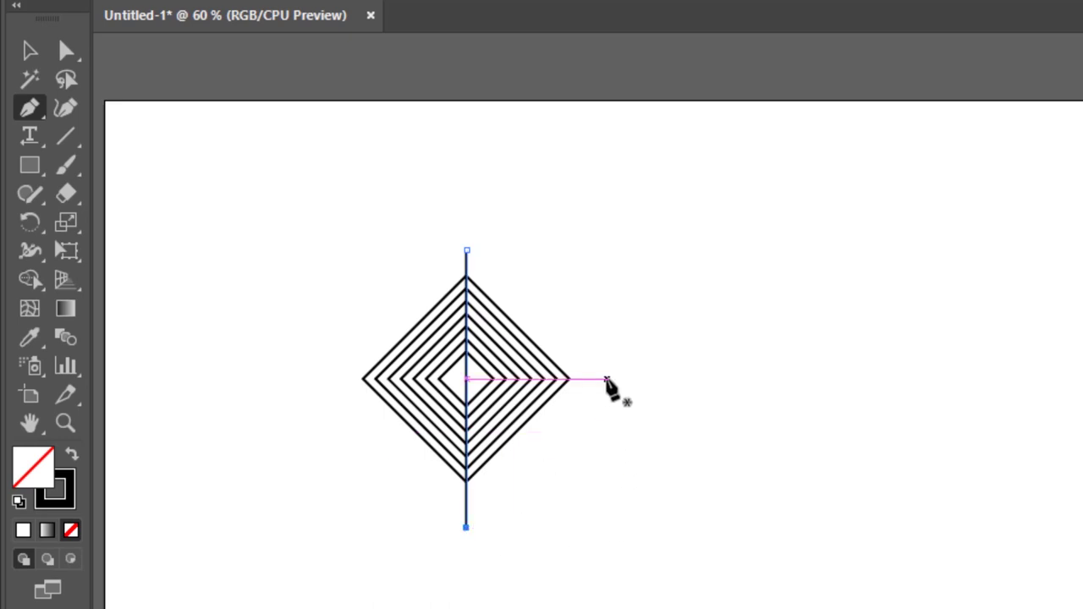
click(606, 380)
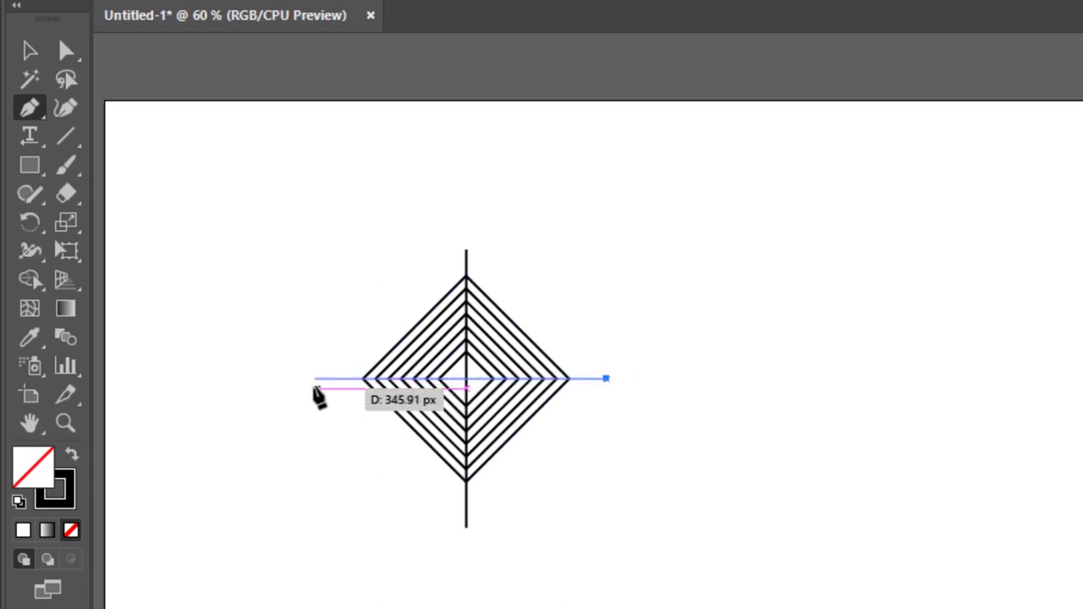
click(310, 380)
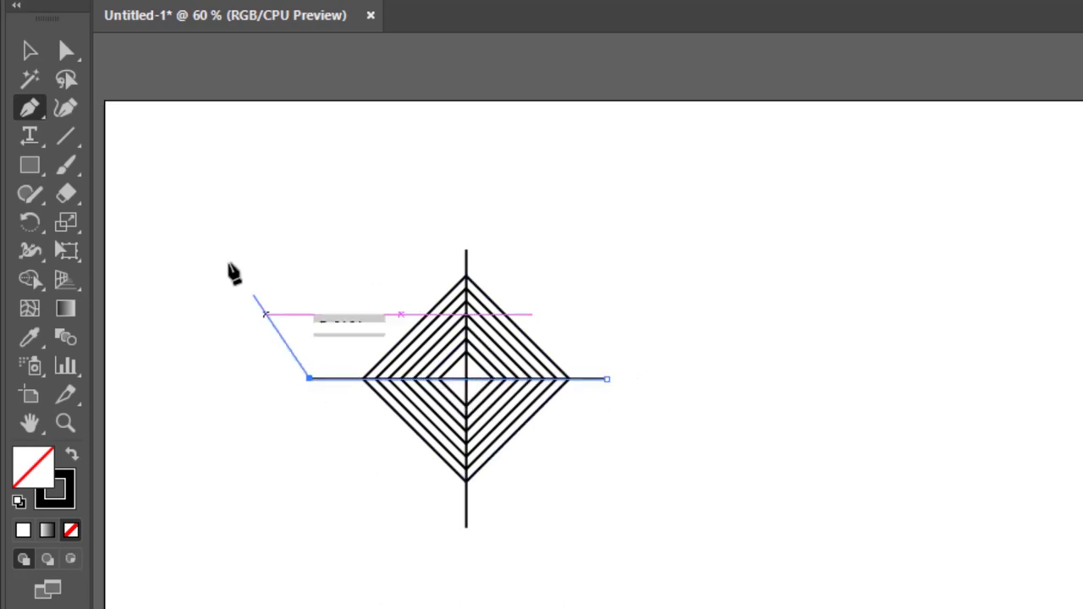
click(31, 51)
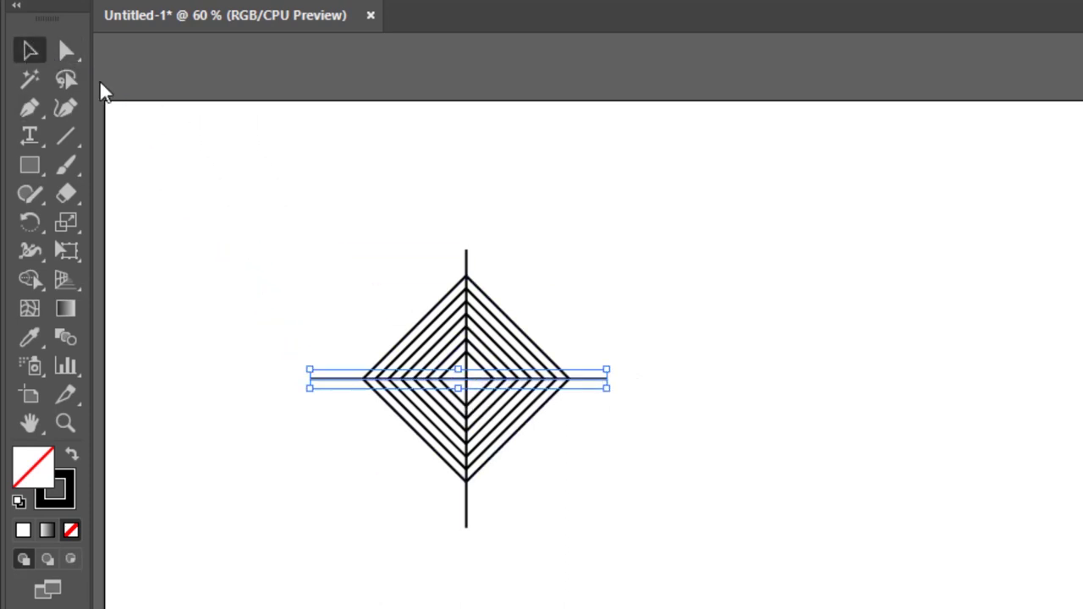
click(259, 118)
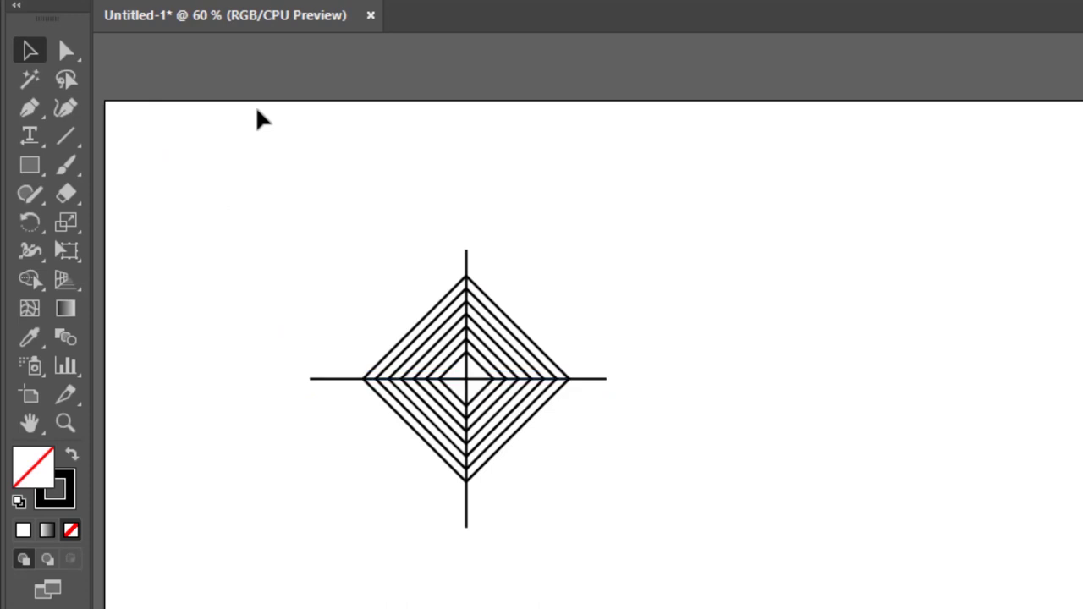
key(ctrl+plus)
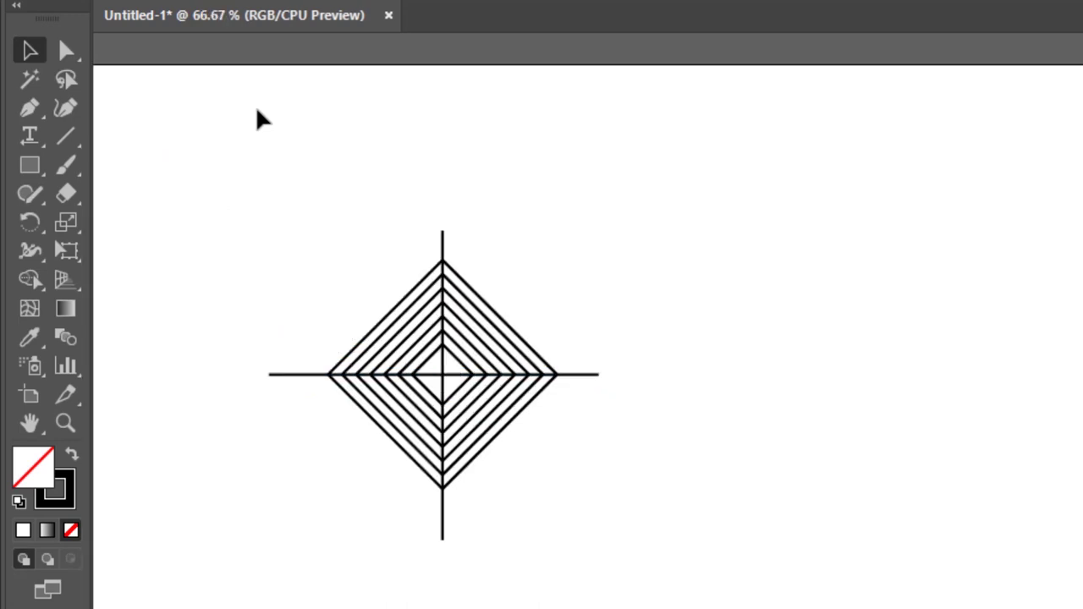
- Erase the upper-left, lower-left and lower-right quarters of the diamond bands with Shape Builder
drag(224, 180, 658, 605)
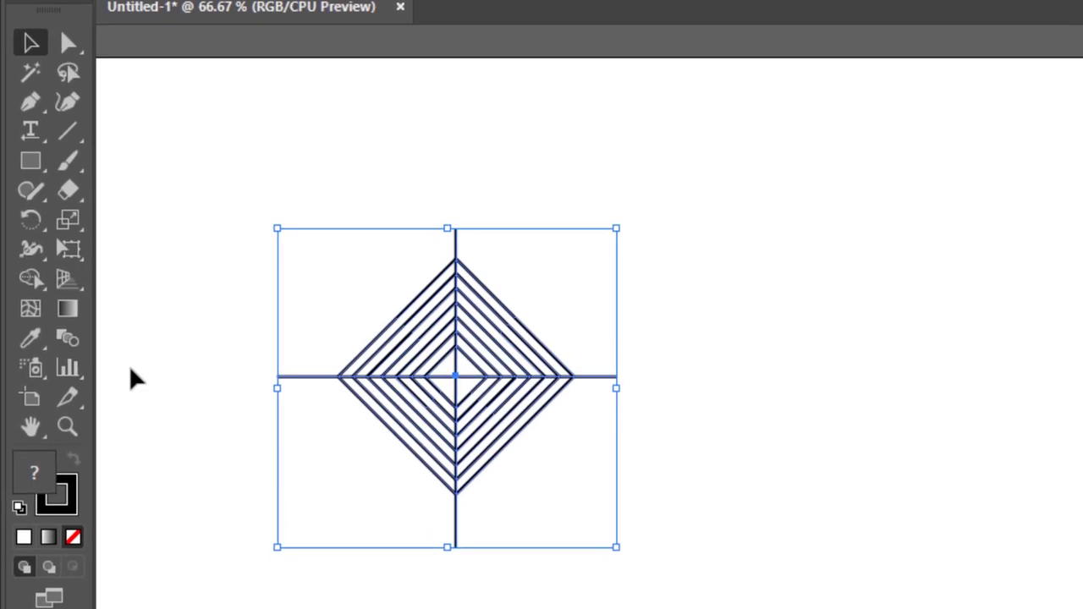
click(35, 286)
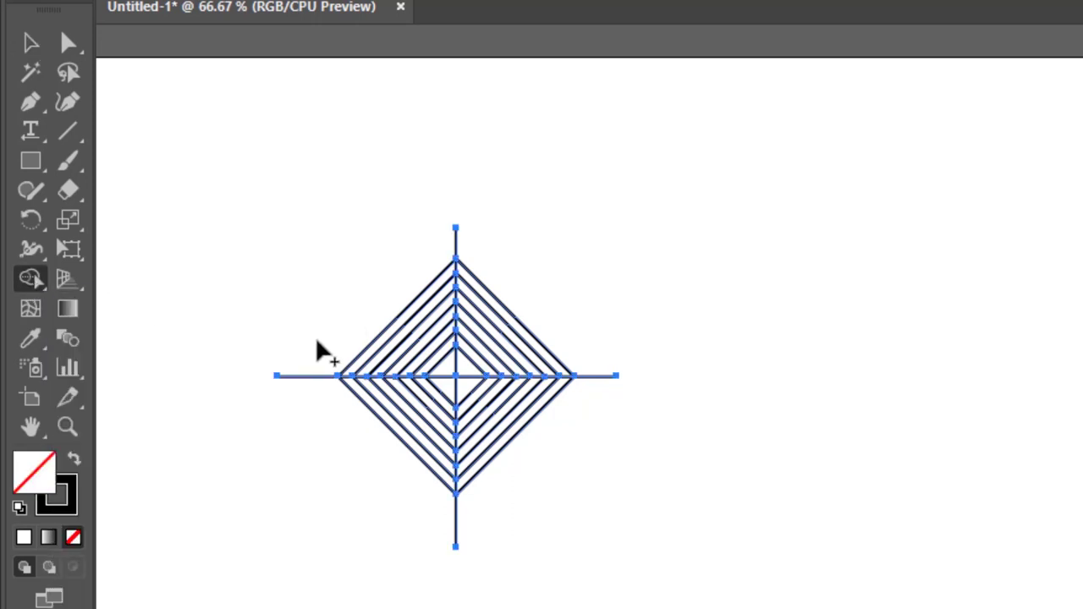
drag(372, 302, 448, 372)
mouse_move(414, 501)
mouse_down()
mouse_move(452, 408)
mouse_move(448, 387)
mouse_up()
drag(544, 461, 476, 388)
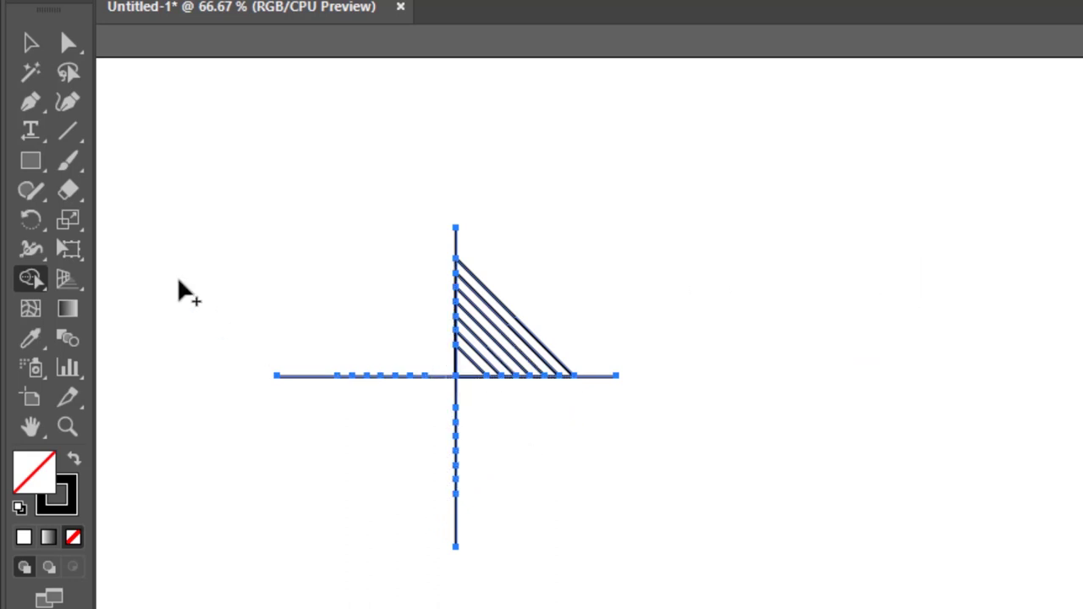
- Delete both the vertical and horizontal axis lines
click(32, 46)
click(181, 124)
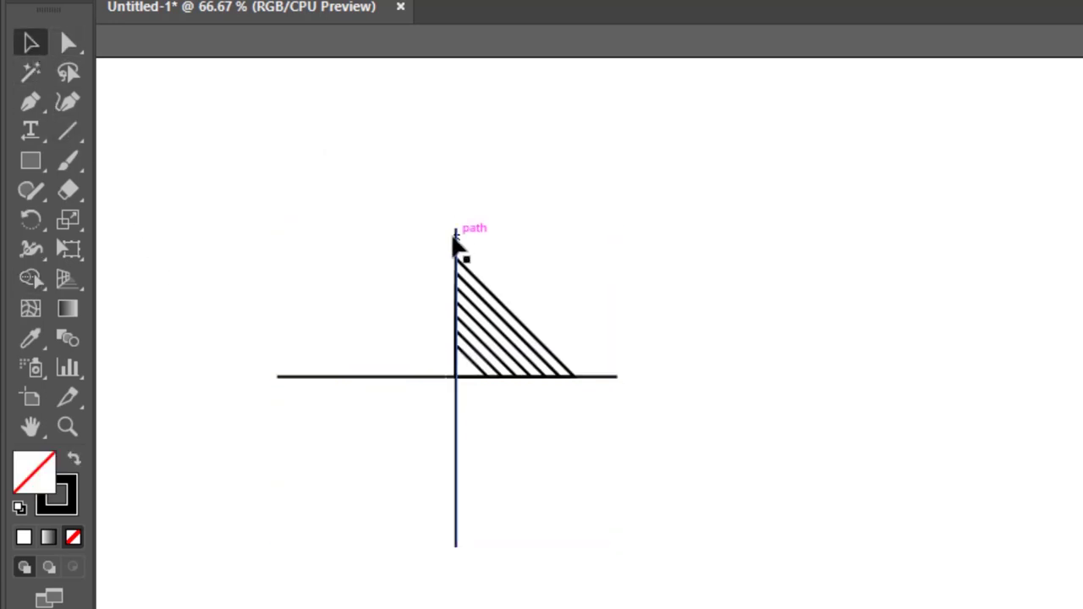
click(457, 246)
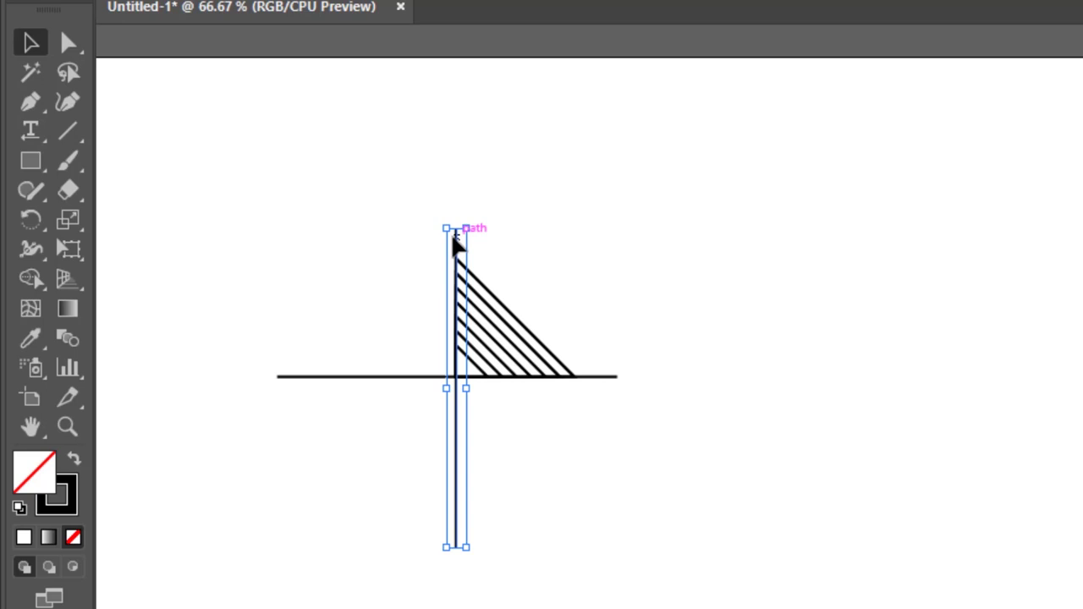
key(Delete)
drag(381, 349, 363, 428)
key(Delete)
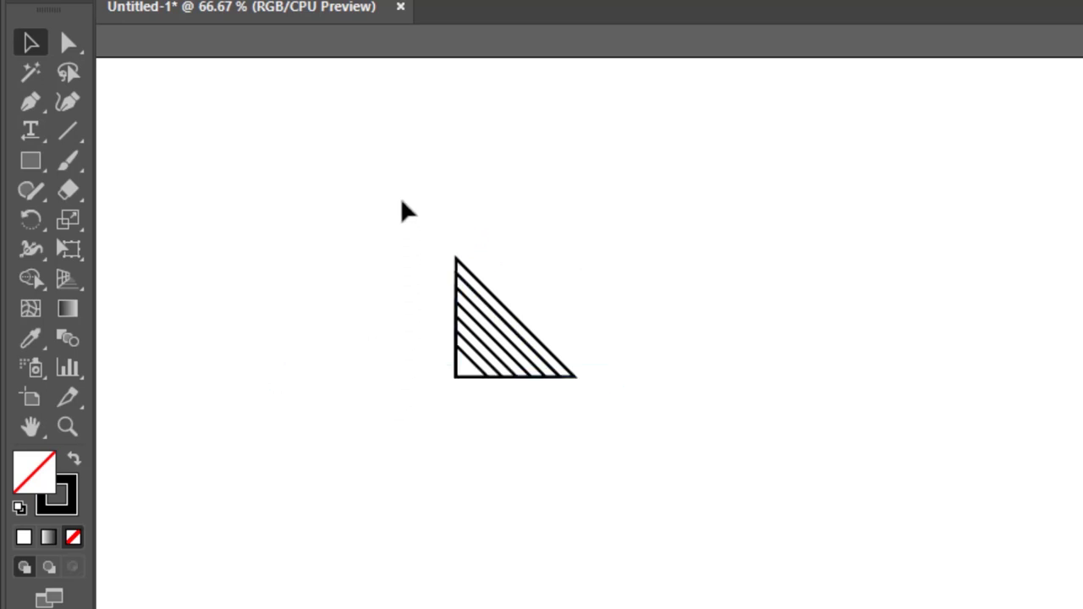
- Enlarge the hatched triangle, move it down and left, and reselect it
drag(404, 210, 651, 481)
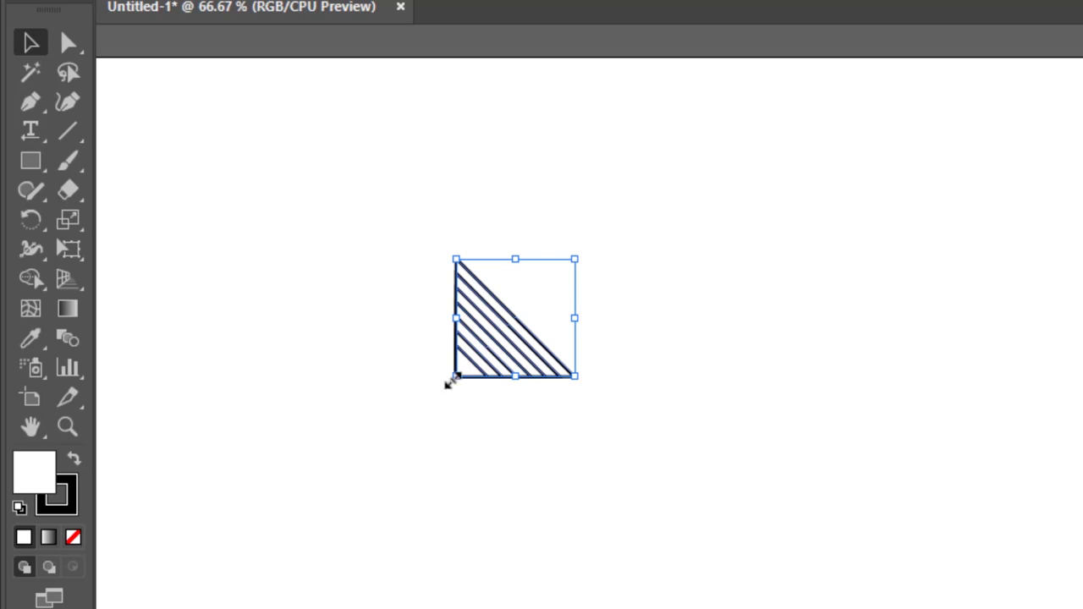
drag(449, 383, 426, 406)
click(432, 474)
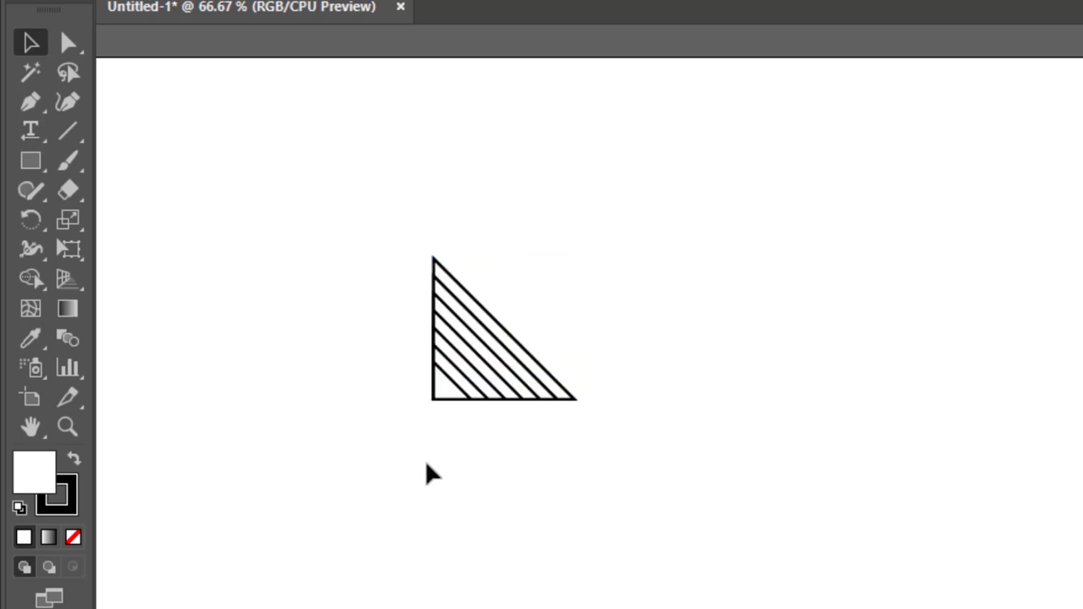
mouse_move(506, 403)
mouse_down()
mouse_move(343, 469)
mouse_move(277, 476)
mouse_up()
click(499, 453)
drag(428, 306, 215, 501)
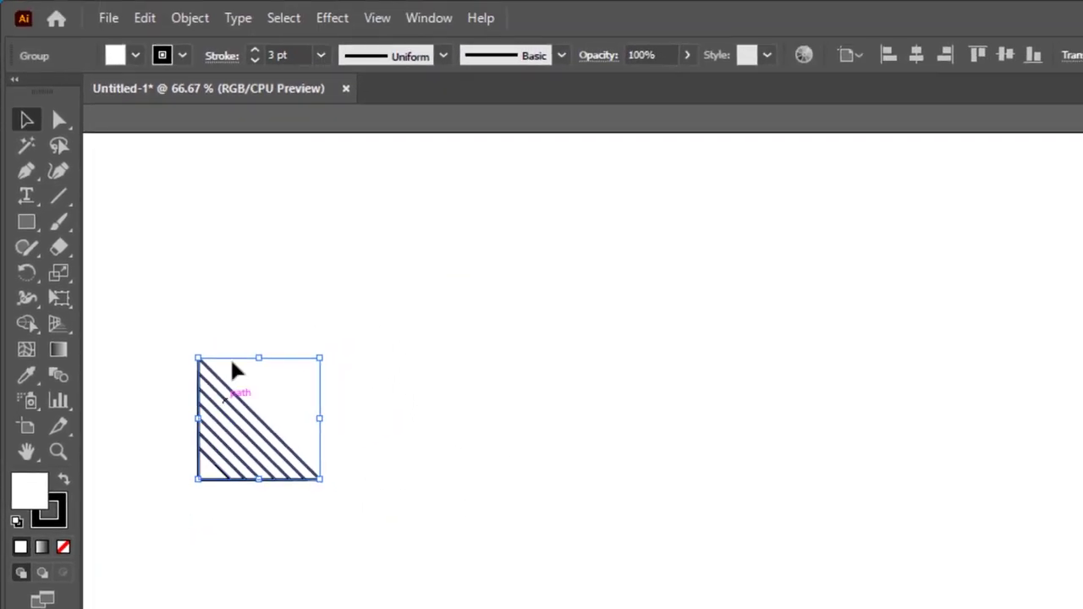
- Apply a Transform effect with 1 copy, Reflect Y, and a horizontal move
click(330, 18)
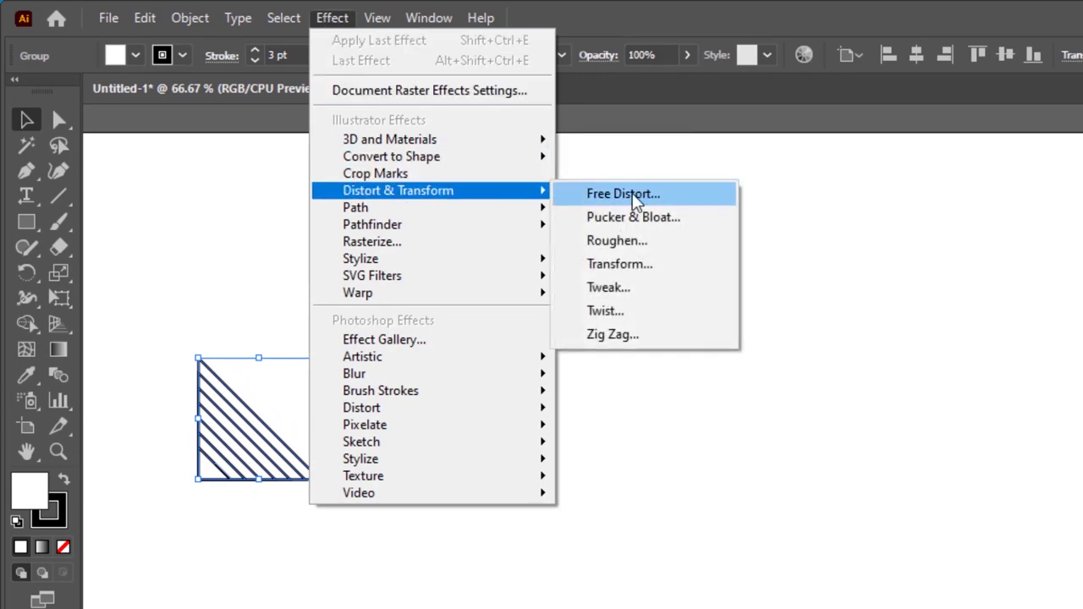
click(671, 272)
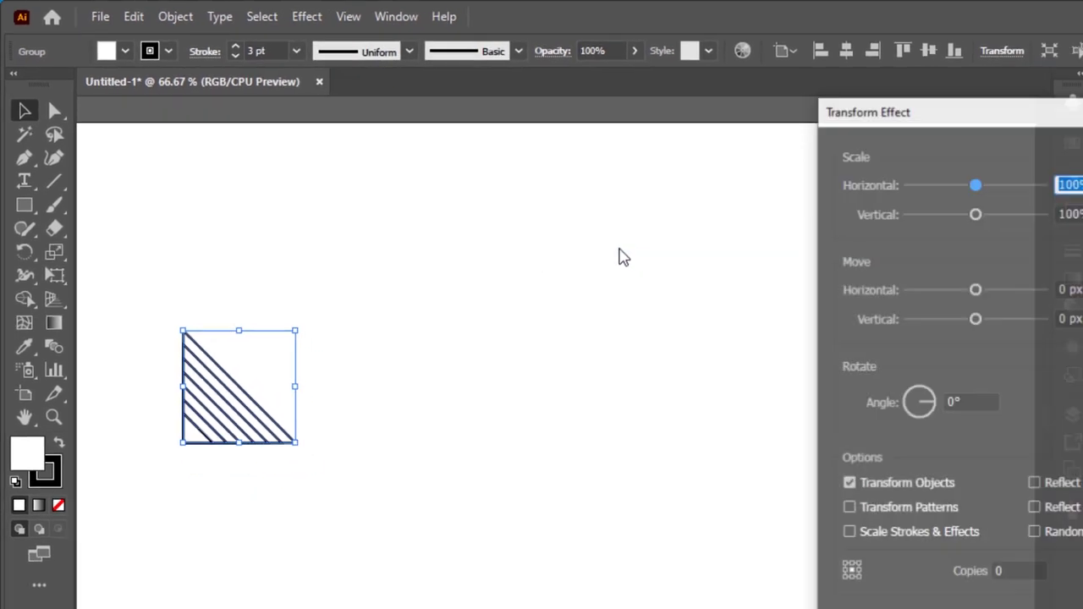
drag(801, 107, 780, 108)
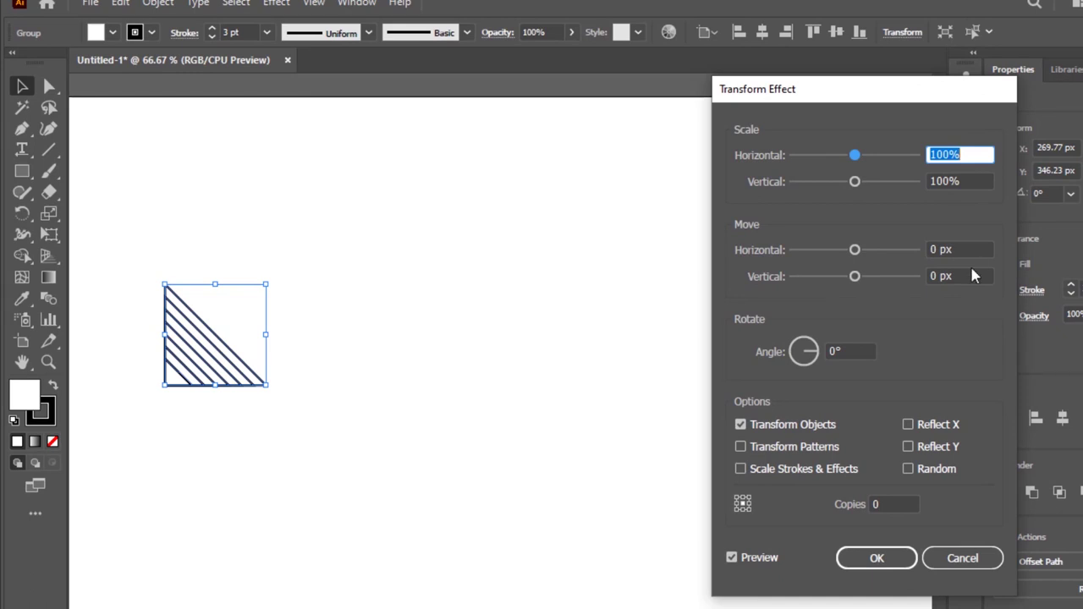
click(881, 504)
text(1)
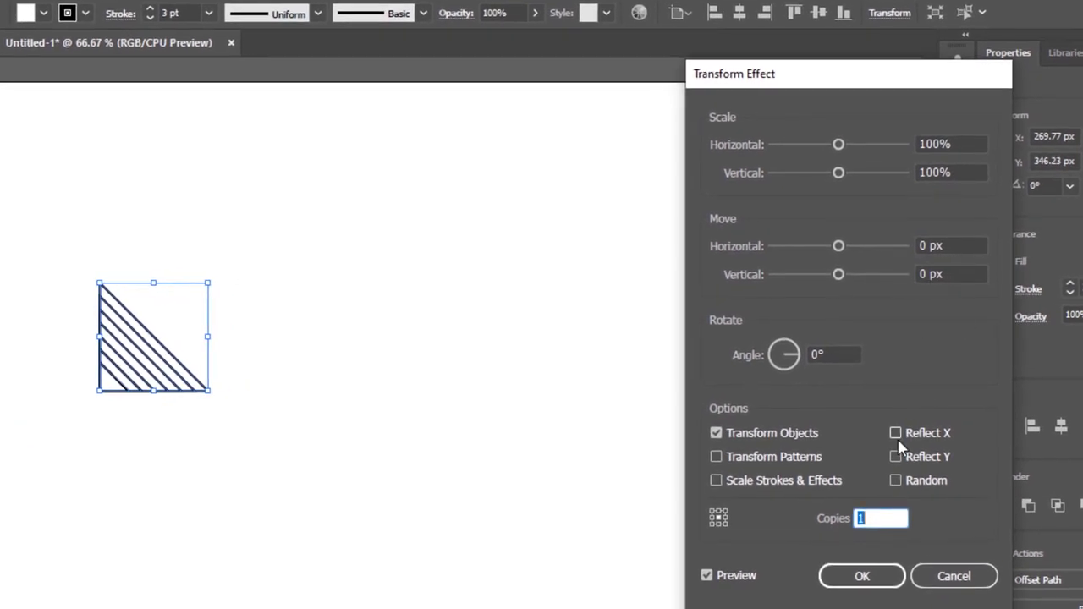
click(898, 457)
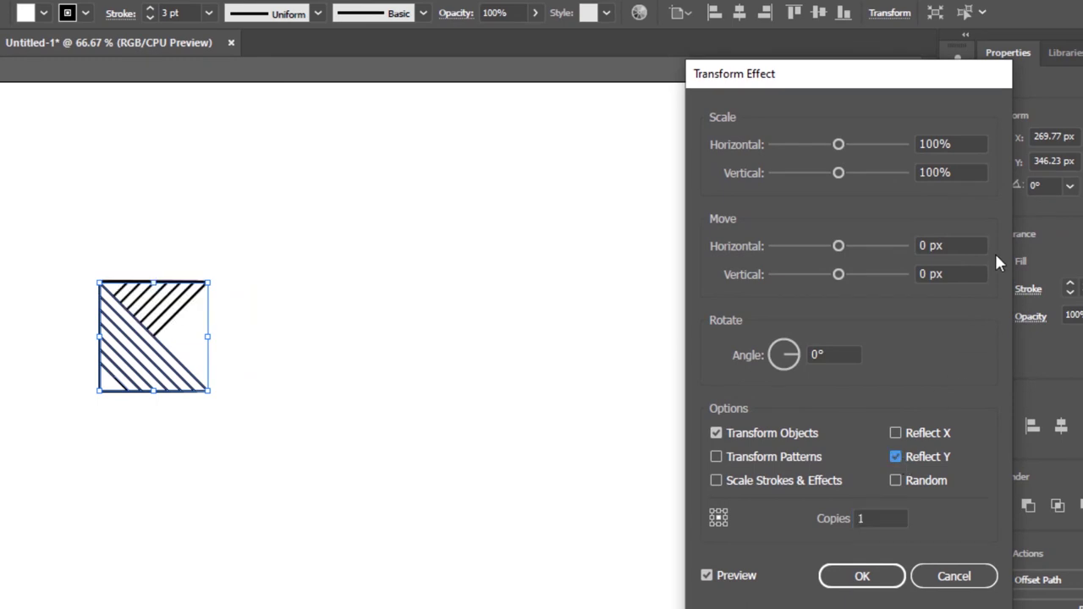
click(969, 245)
- Set the horizontal move to 45 px and copies to 20, then apply the effect
scroll(969, 245, up, 3)
scroll(969, 245, up, 13)
scroll(969, 245, up, 18)
scroll(969, 244, up, 13)
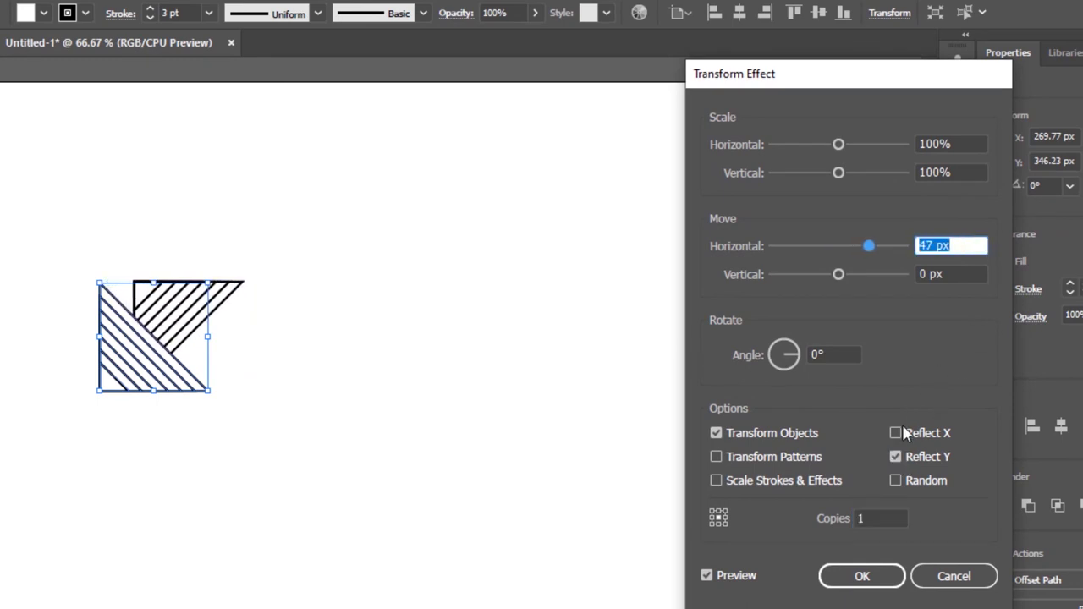
click(881, 518)
scroll(881, 518, up, 1)
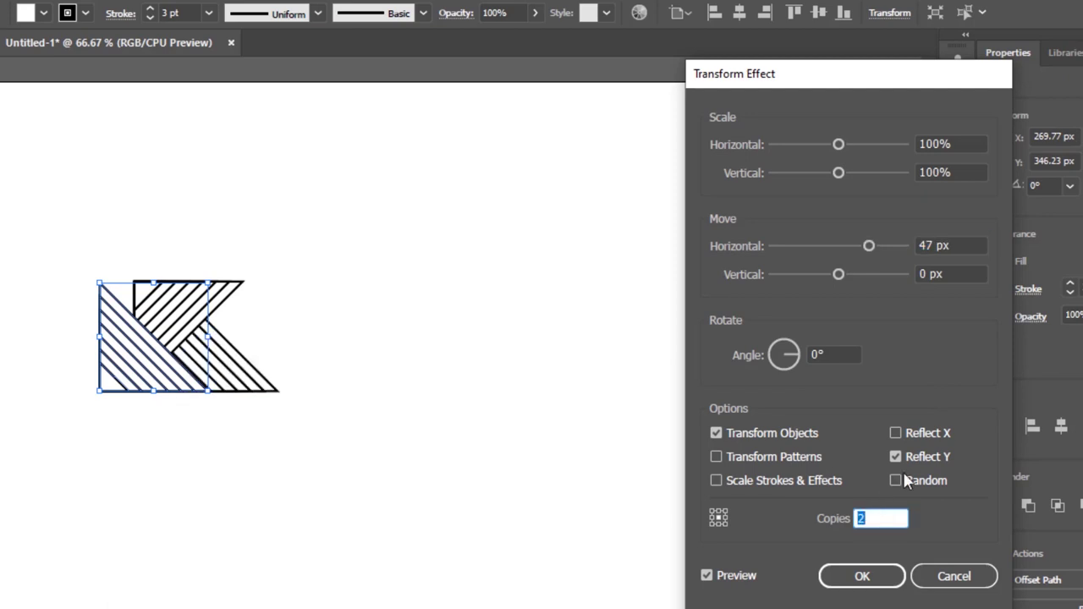
click(965, 243)
scroll(965, 244, up, 1)
scroll(965, 244, up, 1)
scroll(964, 243, up, 1)
scroll(964, 241, down, 1)
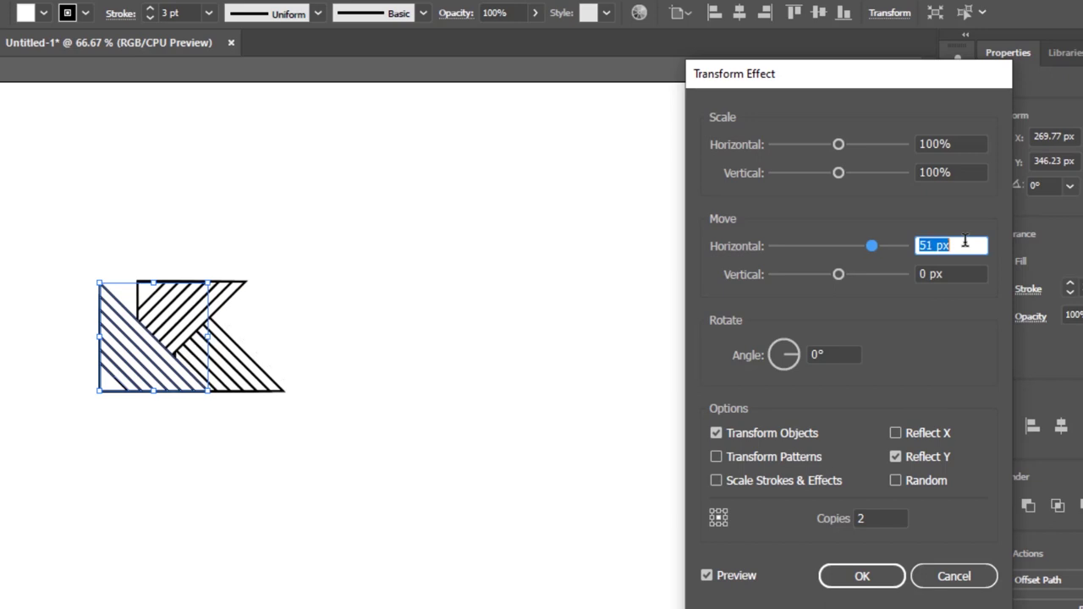
scroll(965, 242, down, 2)
scroll(965, 241, down, 1)
scroll(965, 241, down, 1)
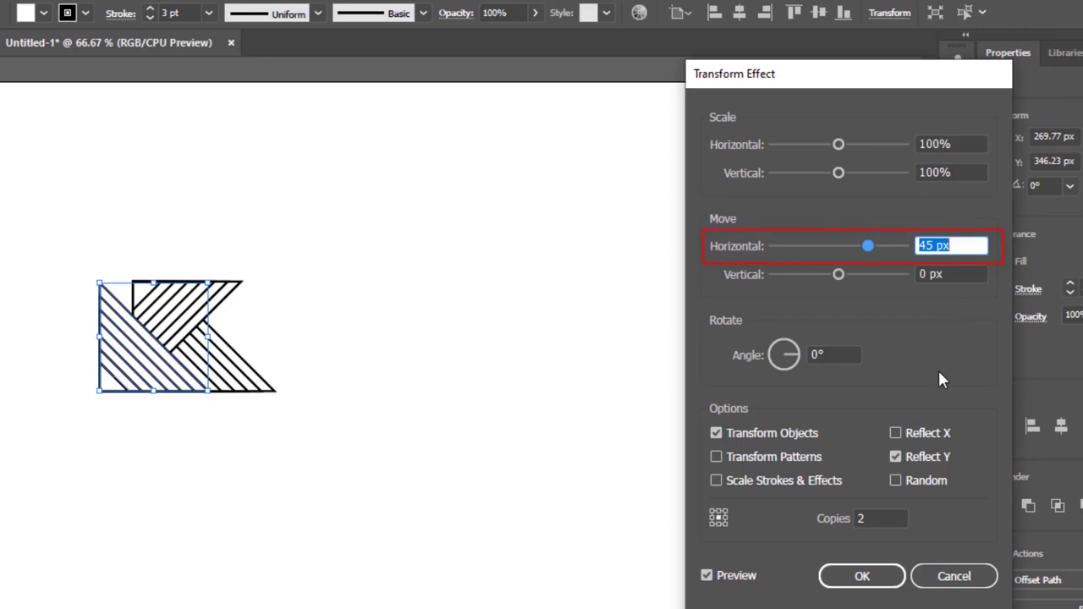
click(880, 518)
key(Up)
key(Up)
key(Up)
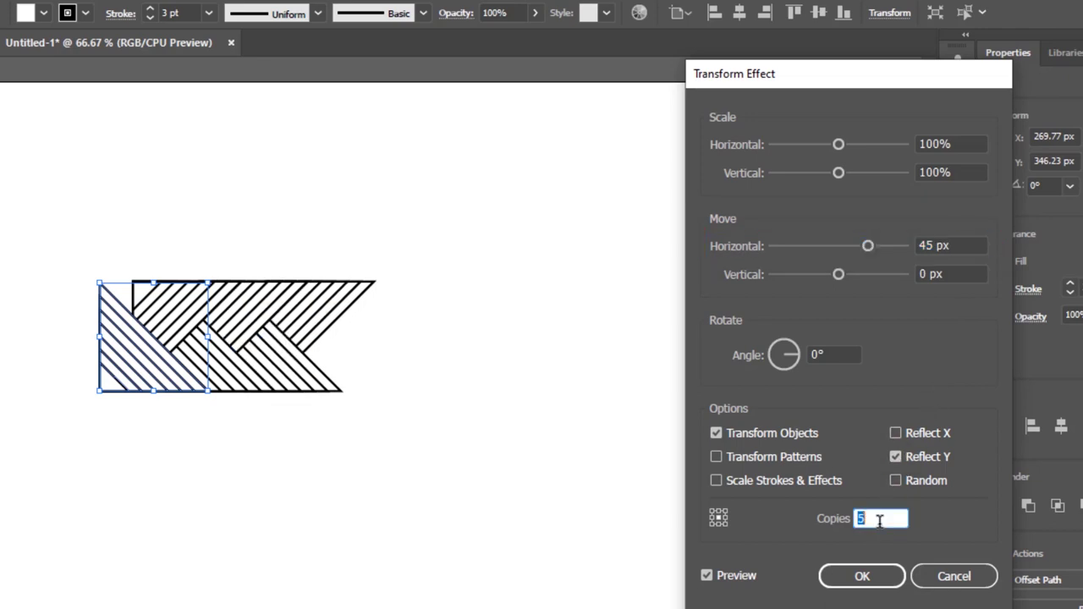
key(Up)
key(Up)
key(Up)
key(Up)
key(Up)
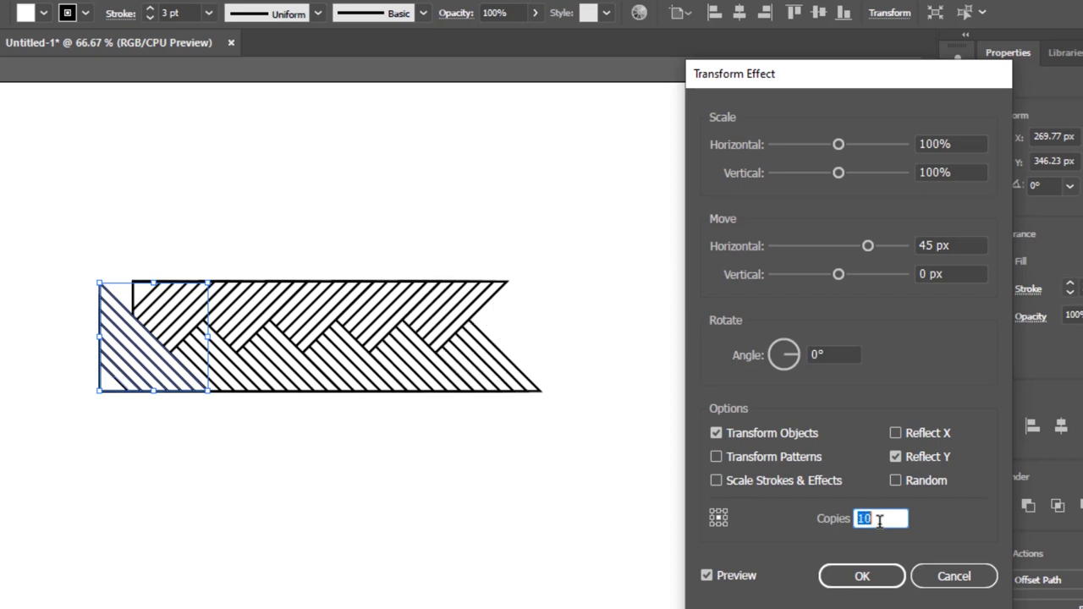
key(Up)
key(Up)
key(Up)
key(Up)
key(Up)
key(Up)
key(Up)
key(Up)
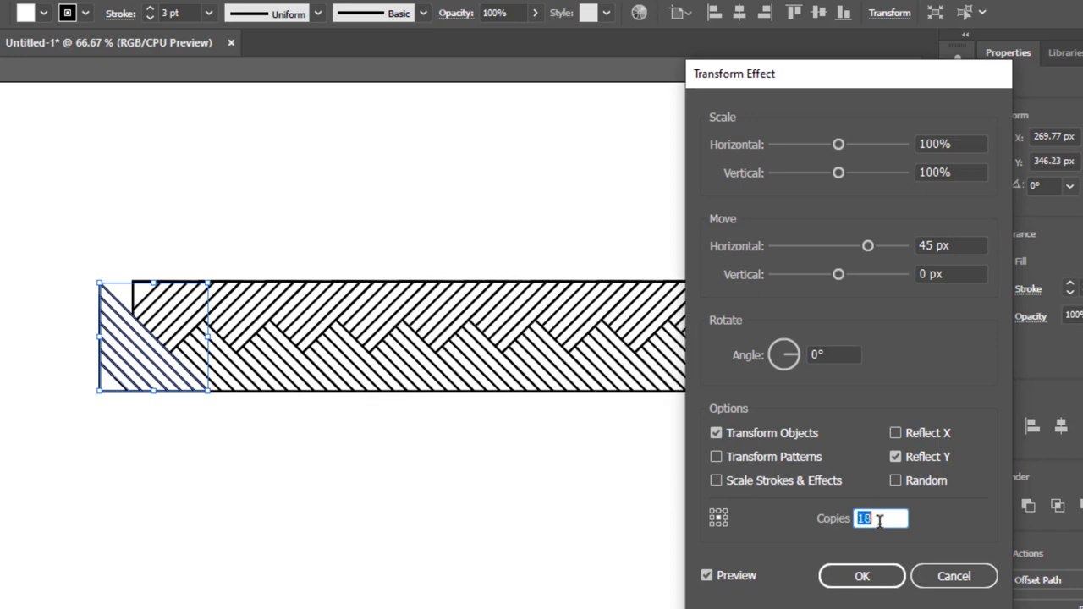
key(Up)
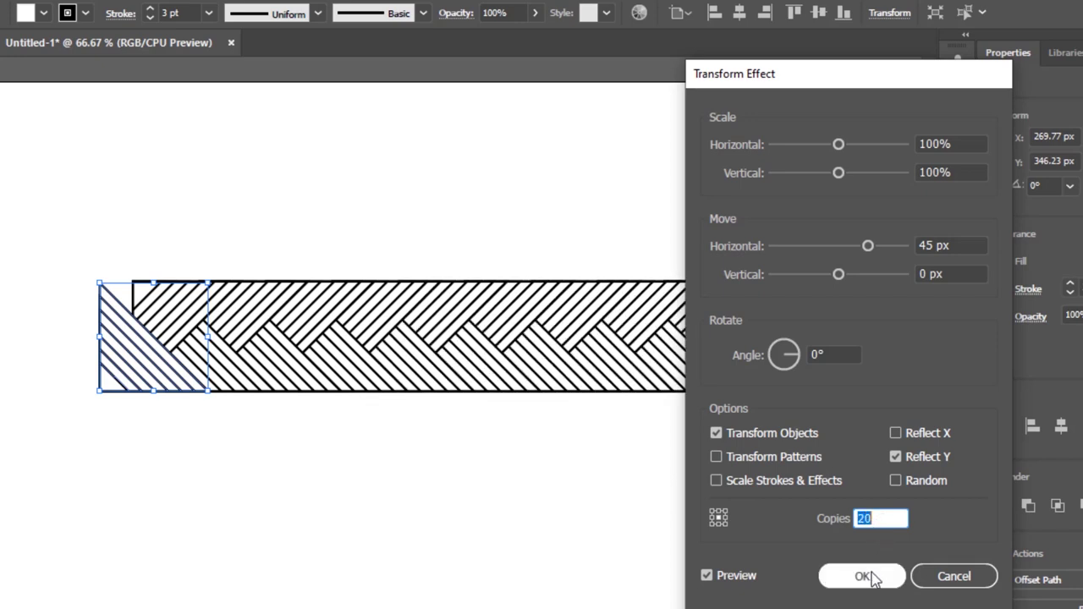
click(864, 576)
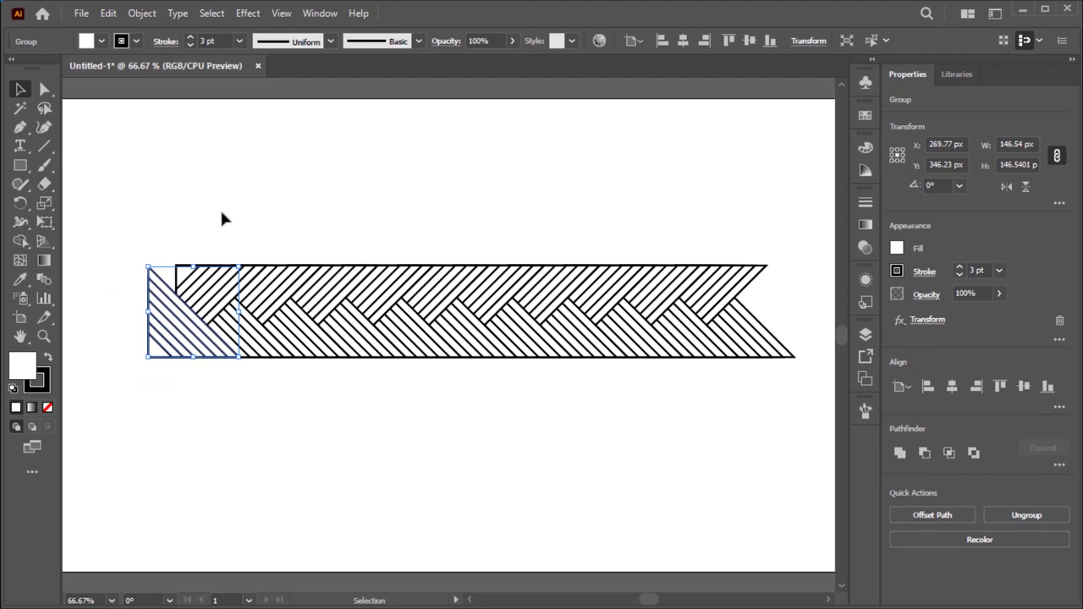
- Expand the Transform effect into real paths and ungroup the braid artwork
click(142, 13)
mouse_move(201, 120)
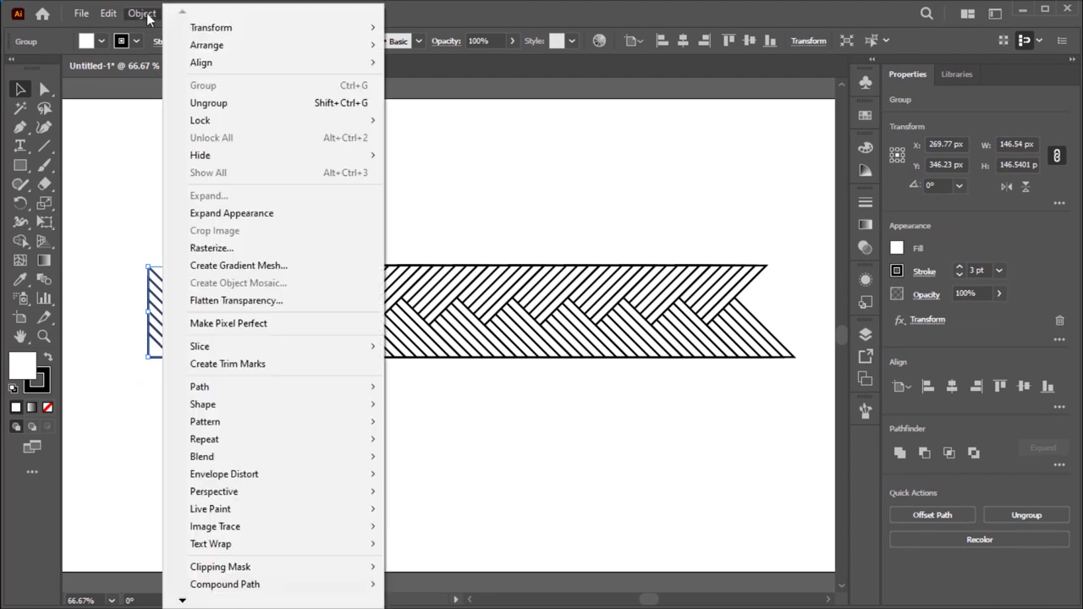
click(211, 213)
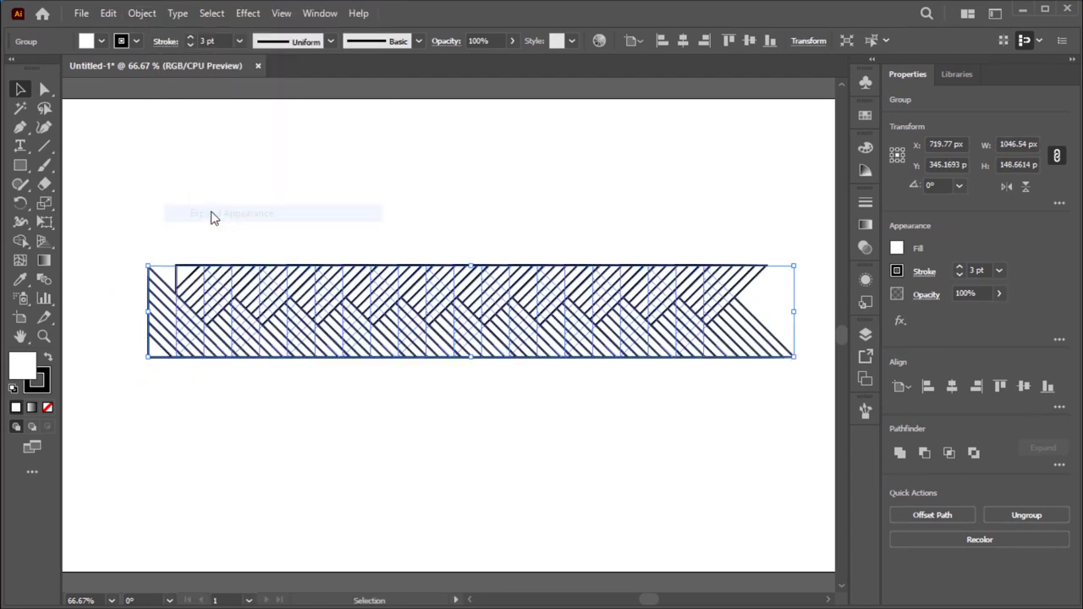
click(147, 17)
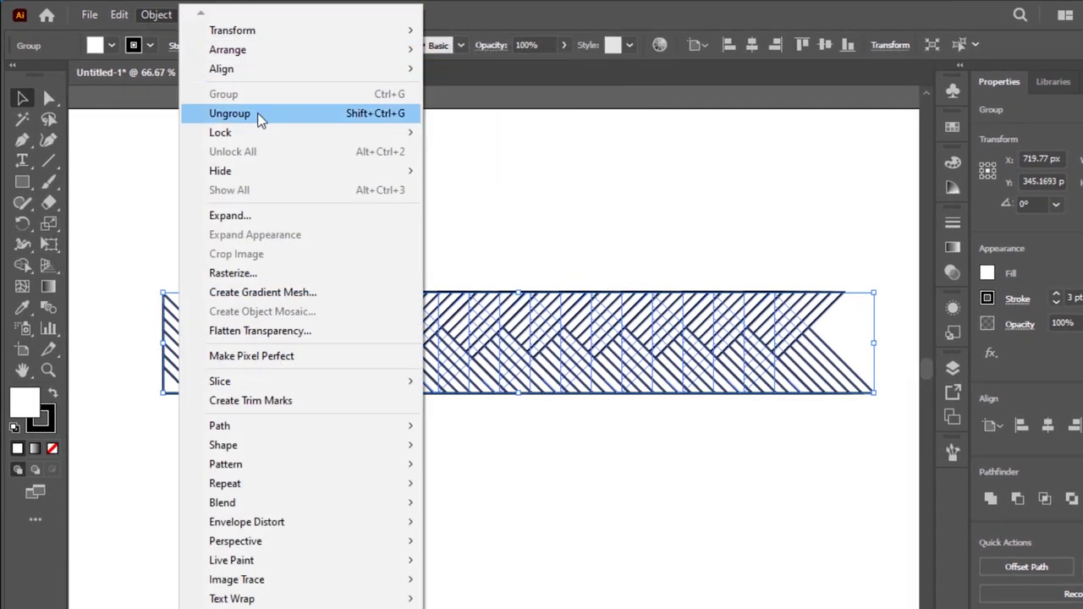
click(293, 114)
click(260, 155)
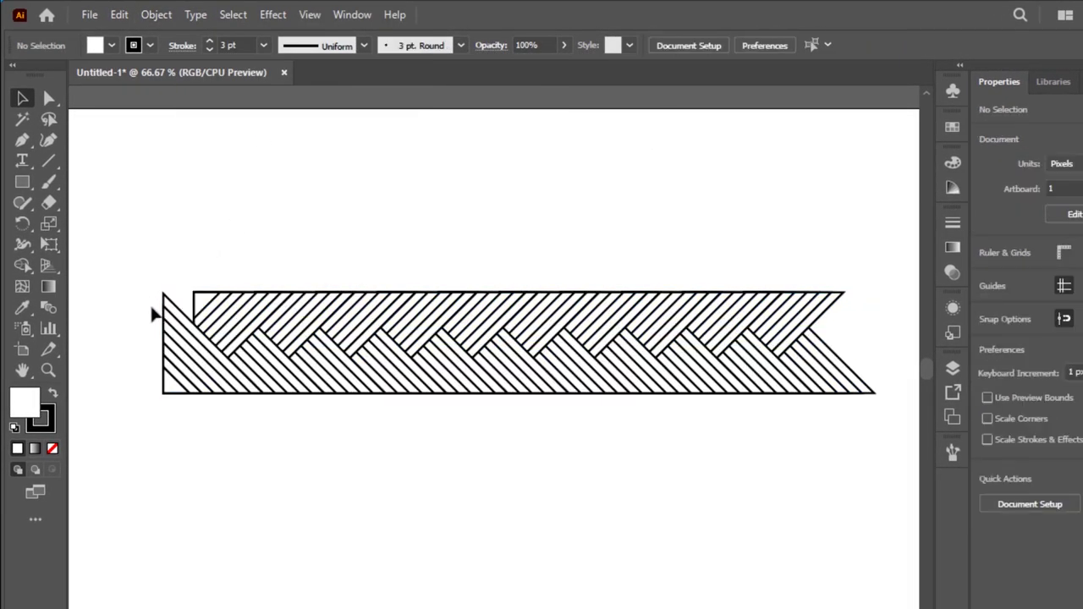
- Shift the leftmost triangular hatched piece about 36 px right, flush with the ribbon
click(169, 305)
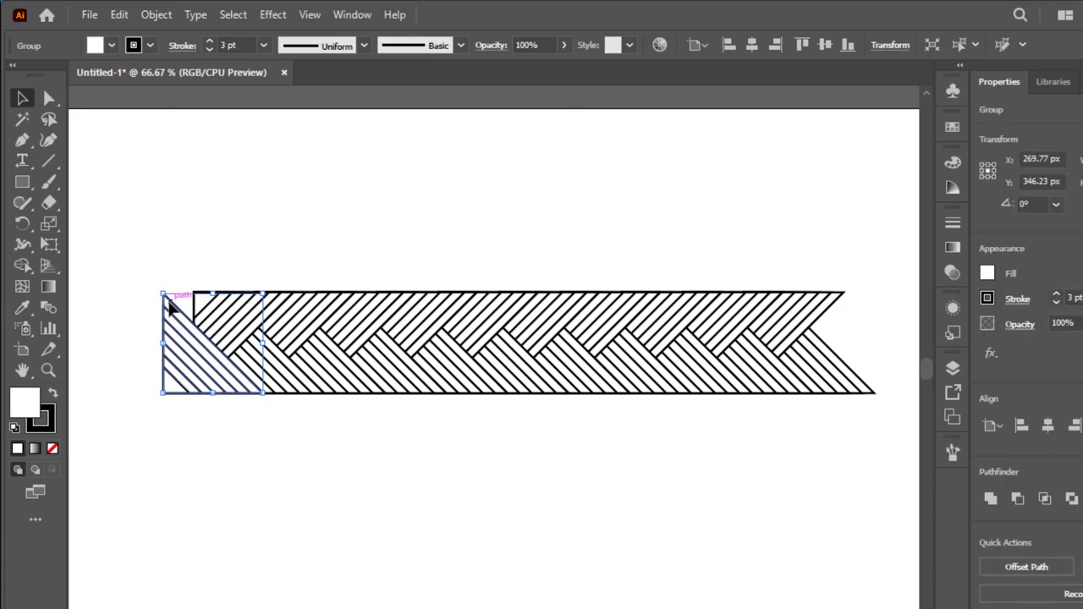
drag(168, 302, 195, 302)
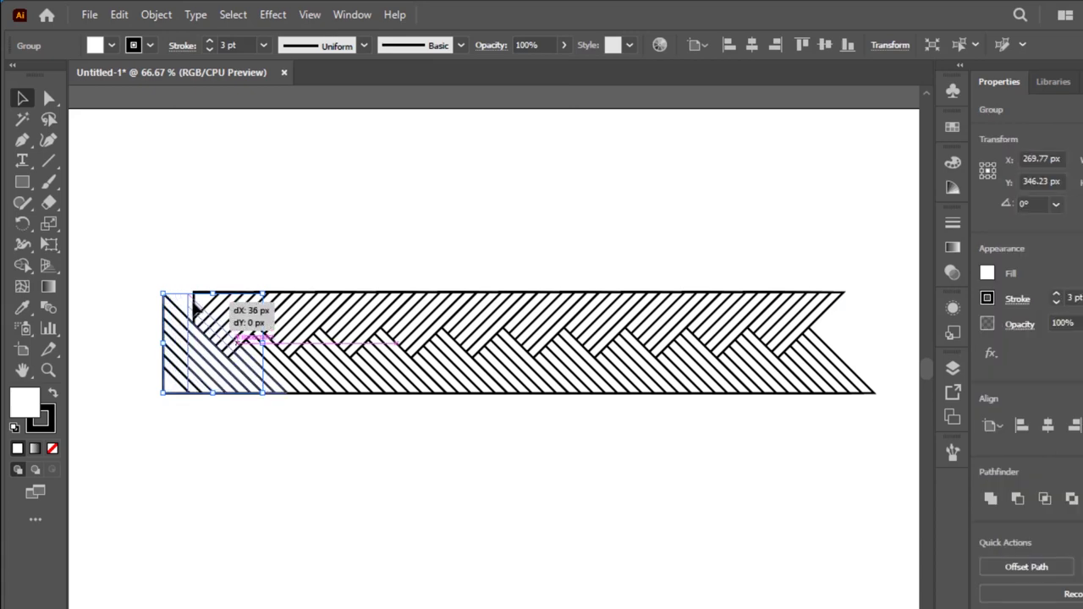
drag(197, 309, 196, 306)
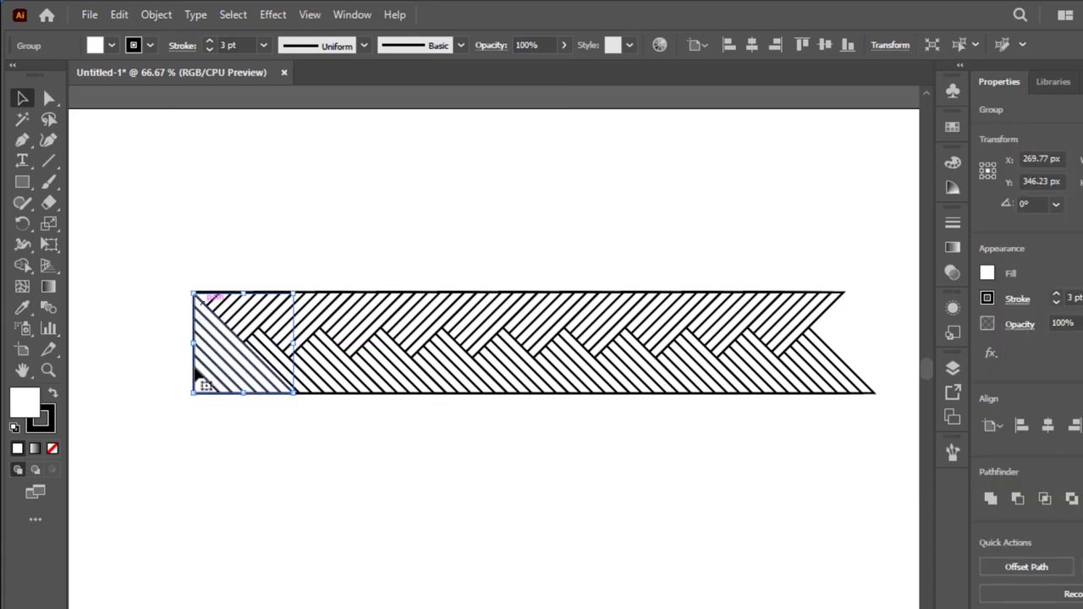
click(150, 301)
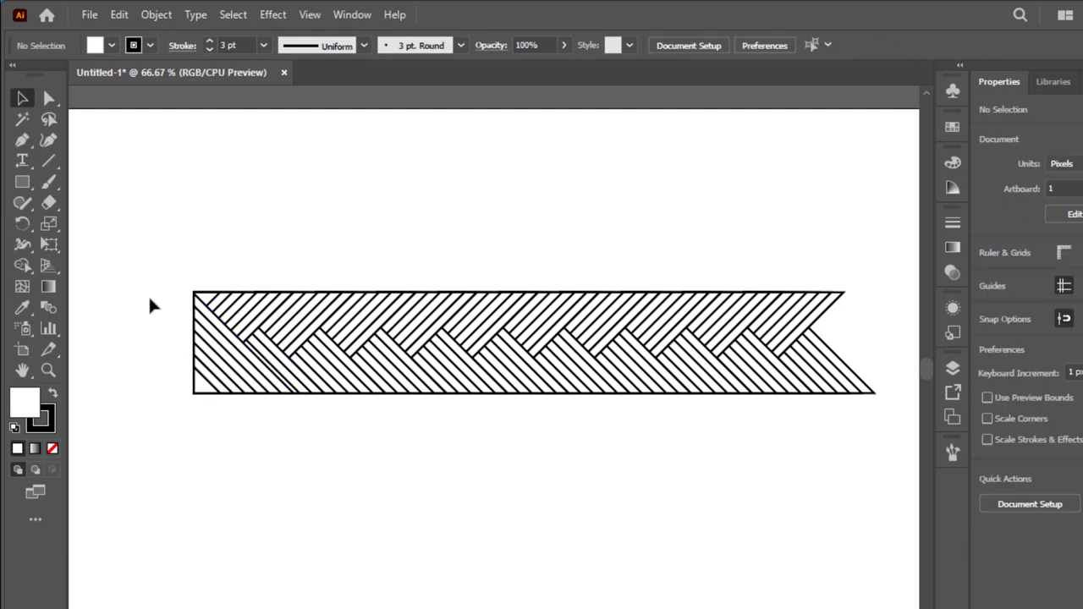
- Group all the hatched braid pieces, move the group about 93 px left, and reselect it
drag(167, 248, 888, 474)
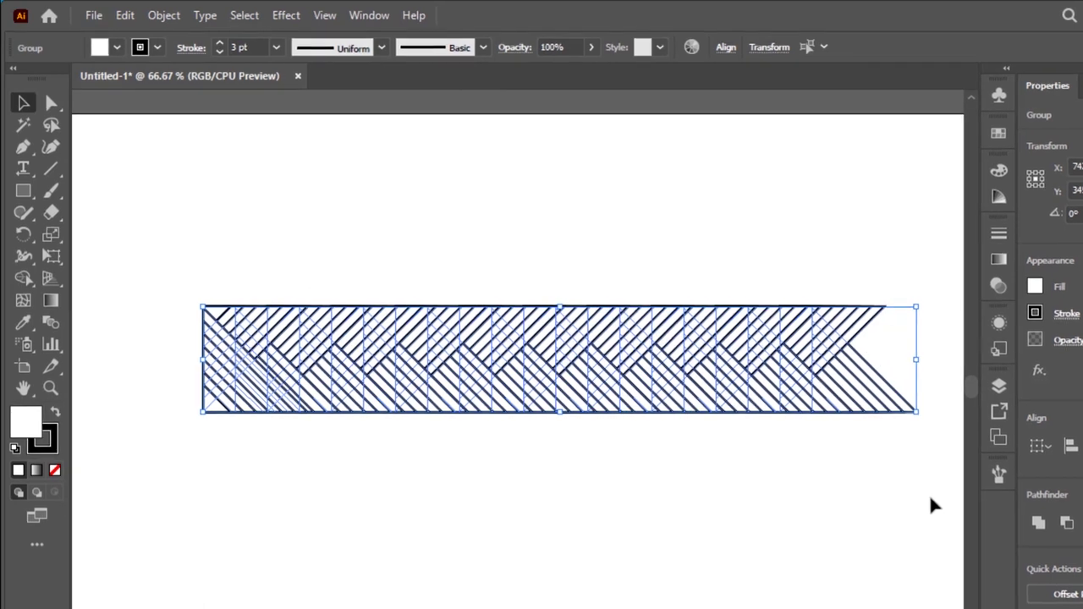
click(163, 17)
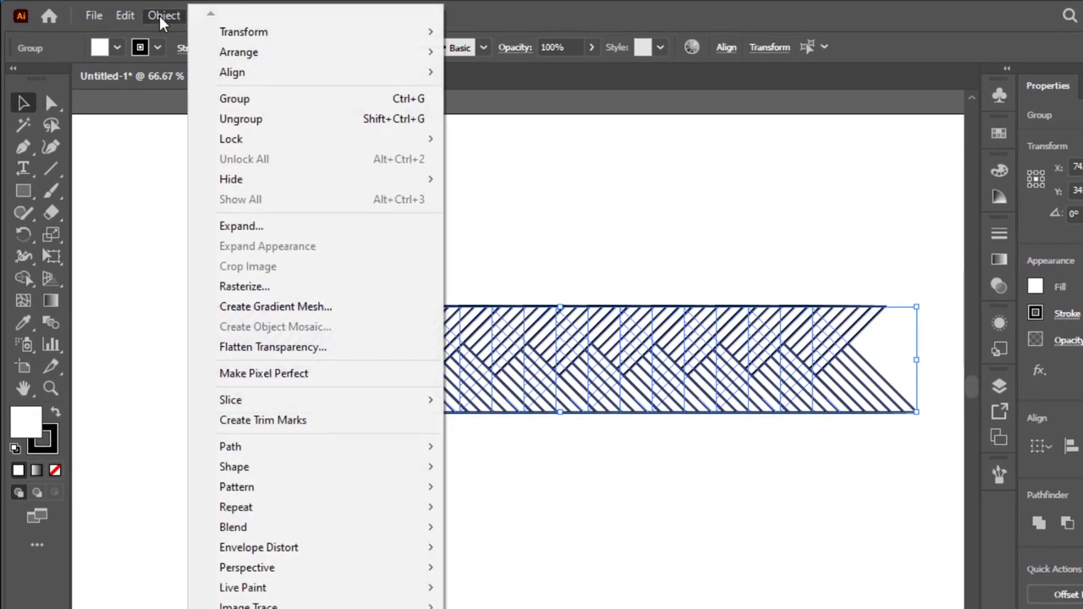
click(288, 101)
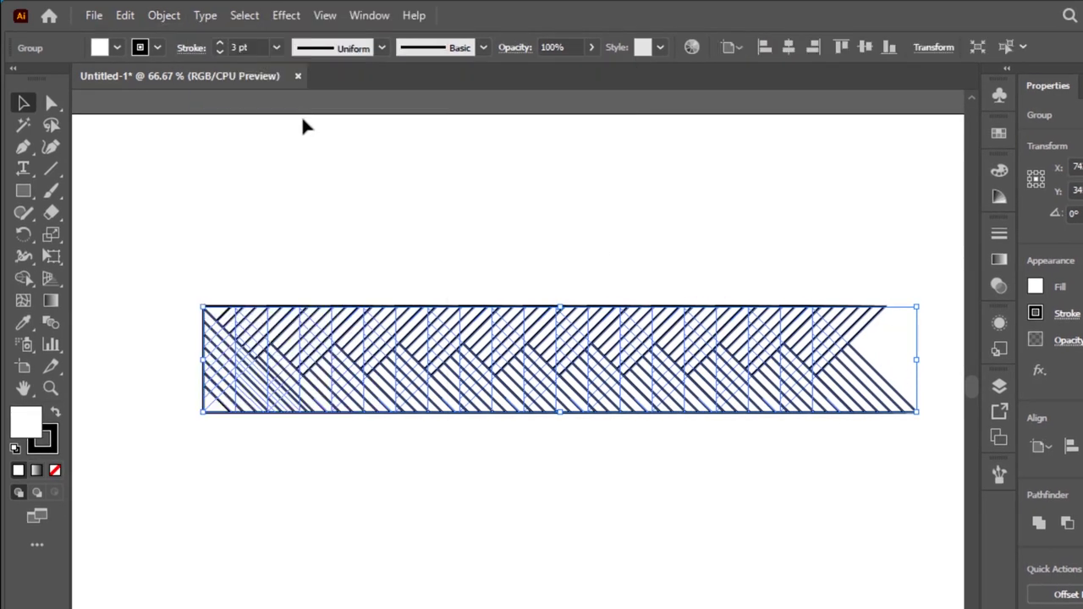
drag(667, 413, 593, 413)
click(575, 523)
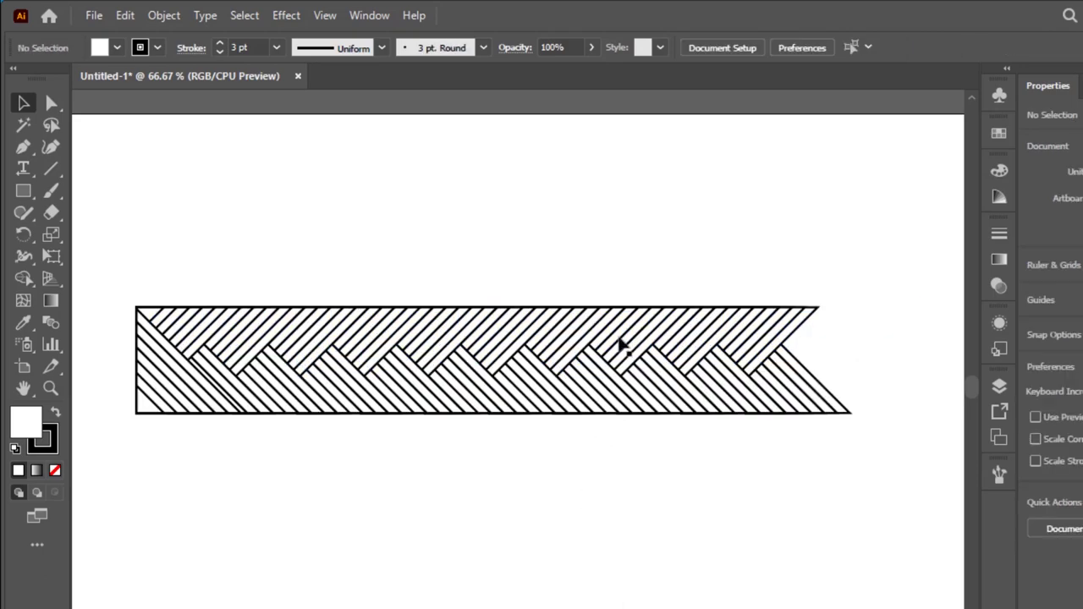
click(629, 308)
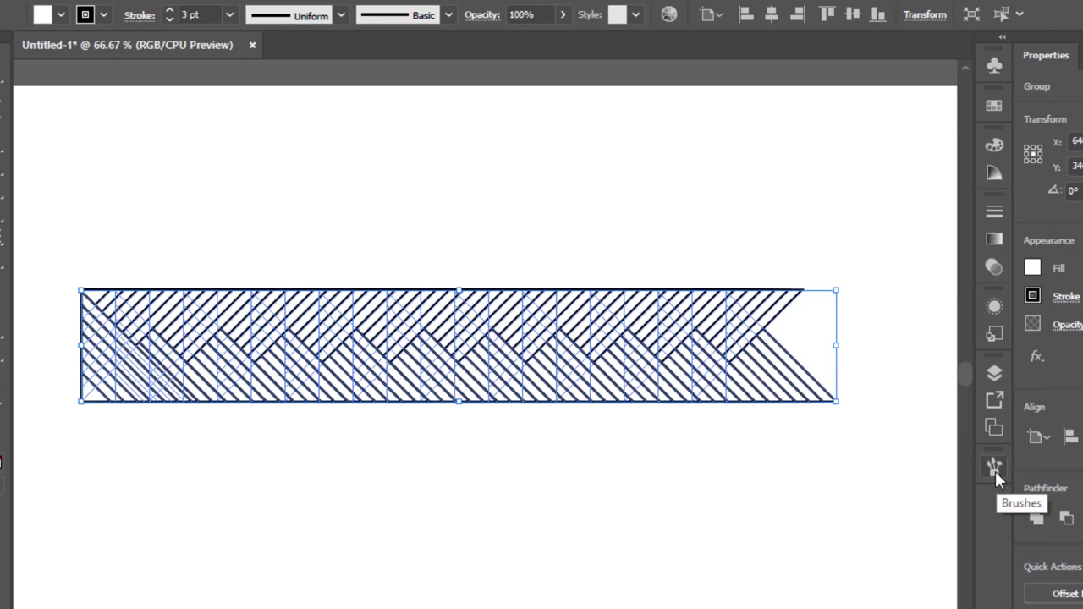
- Save the selected ribbon as Art Brush 1 with Tints colorization, then close the Brushes panel
click(996, 468)
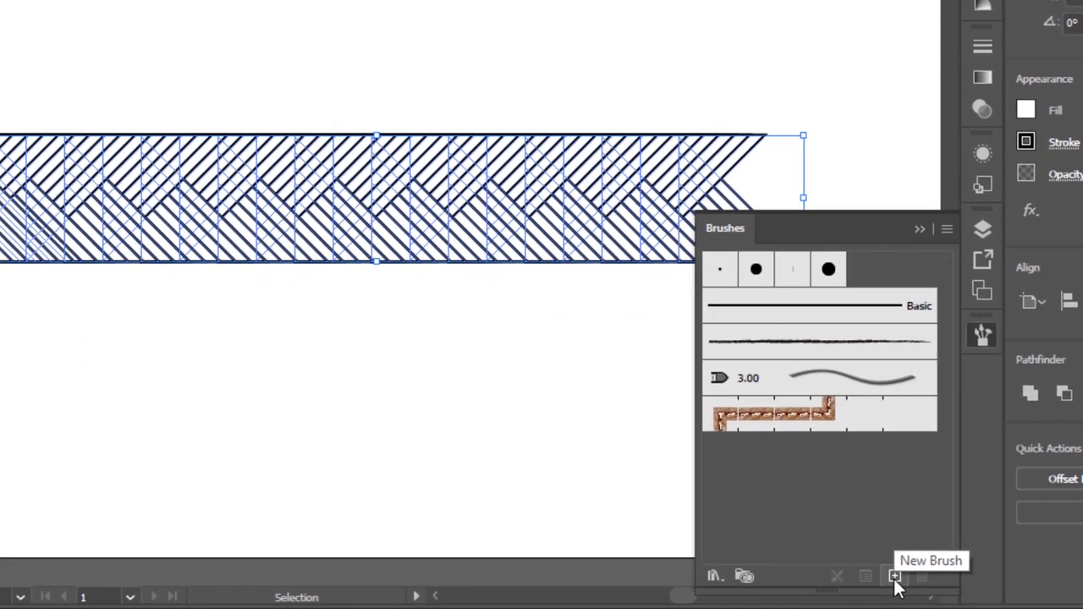
click(896, 580)
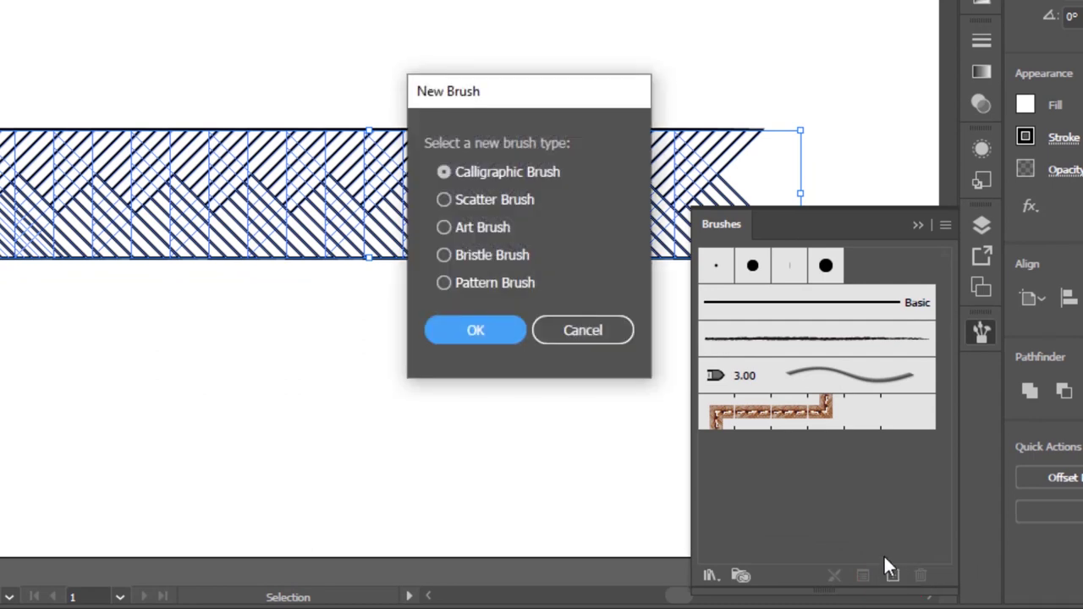
click(445, 229)
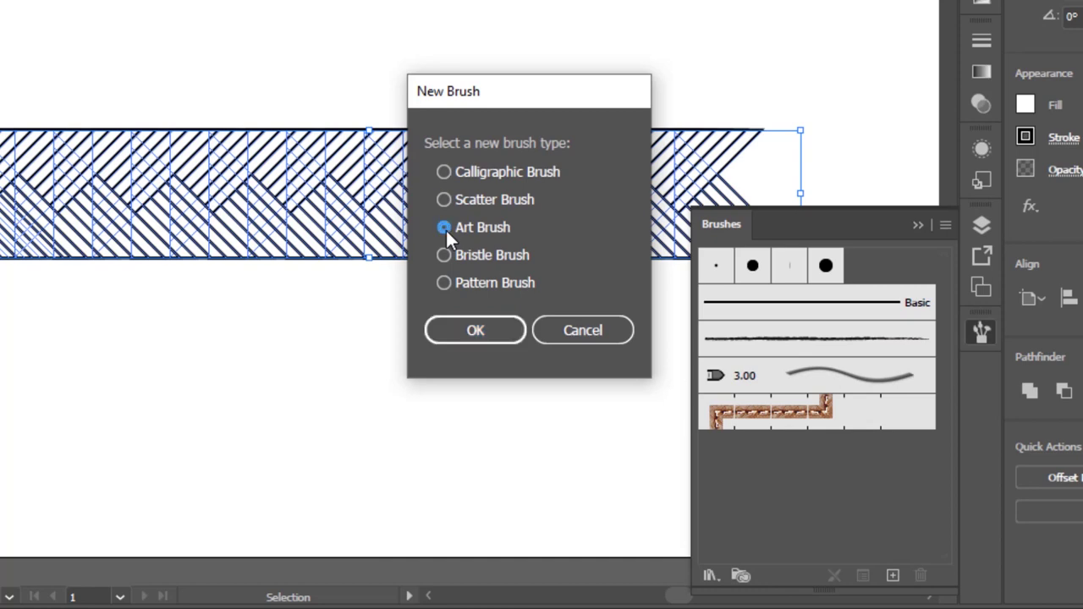
click(484, 332)
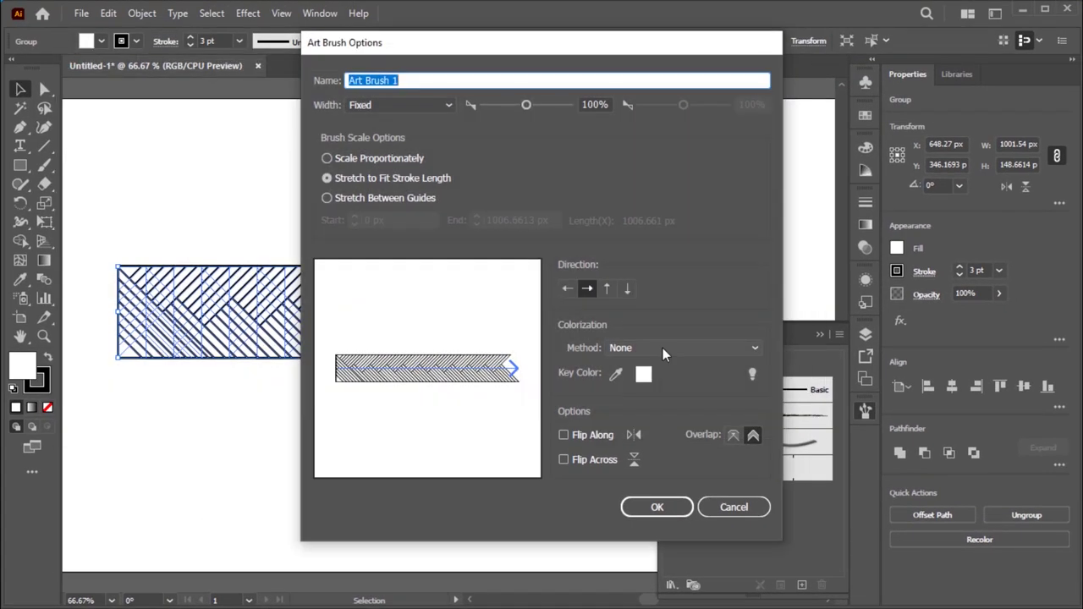
click(662, 348)
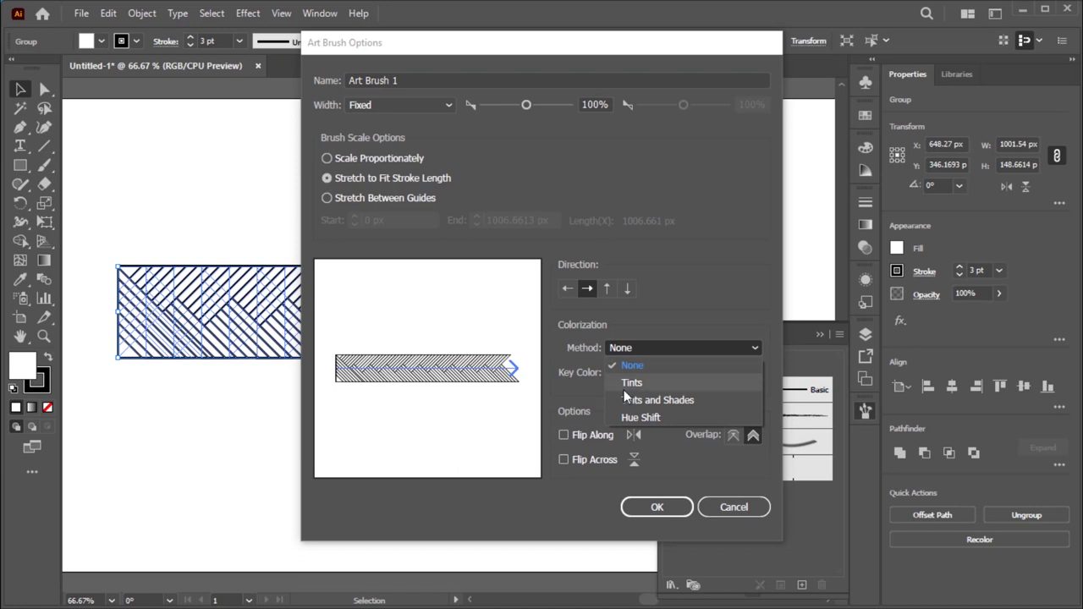
click(667, 385)
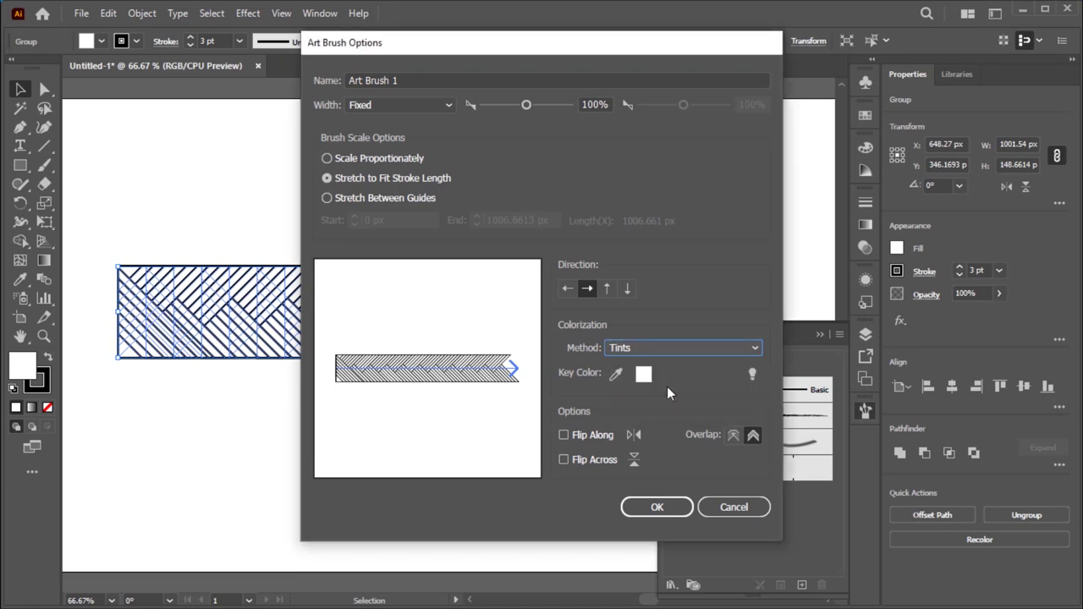
click(658, 507)
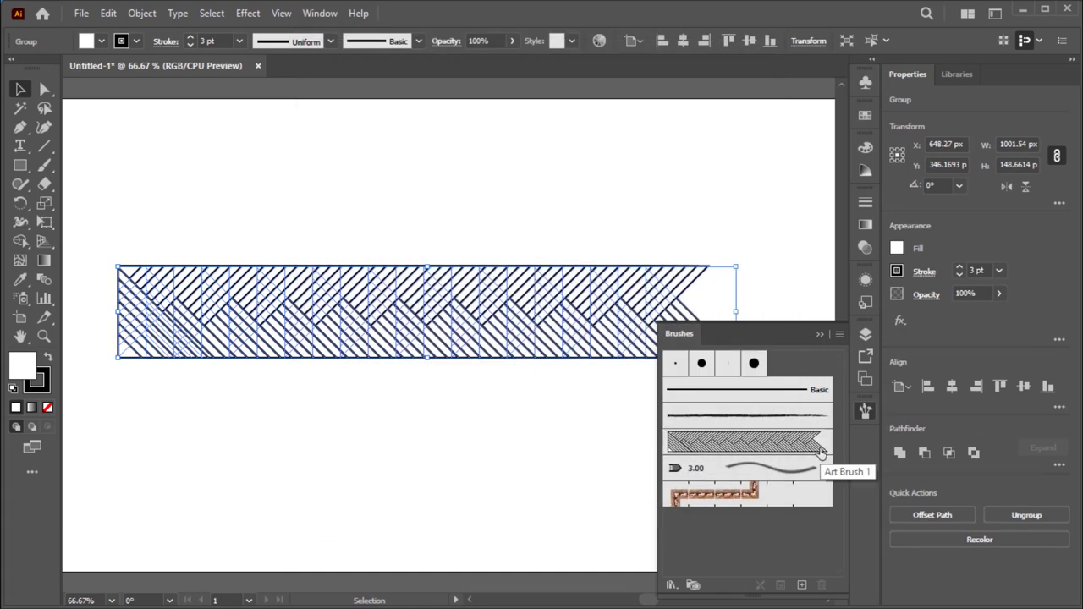
click(819, 334)
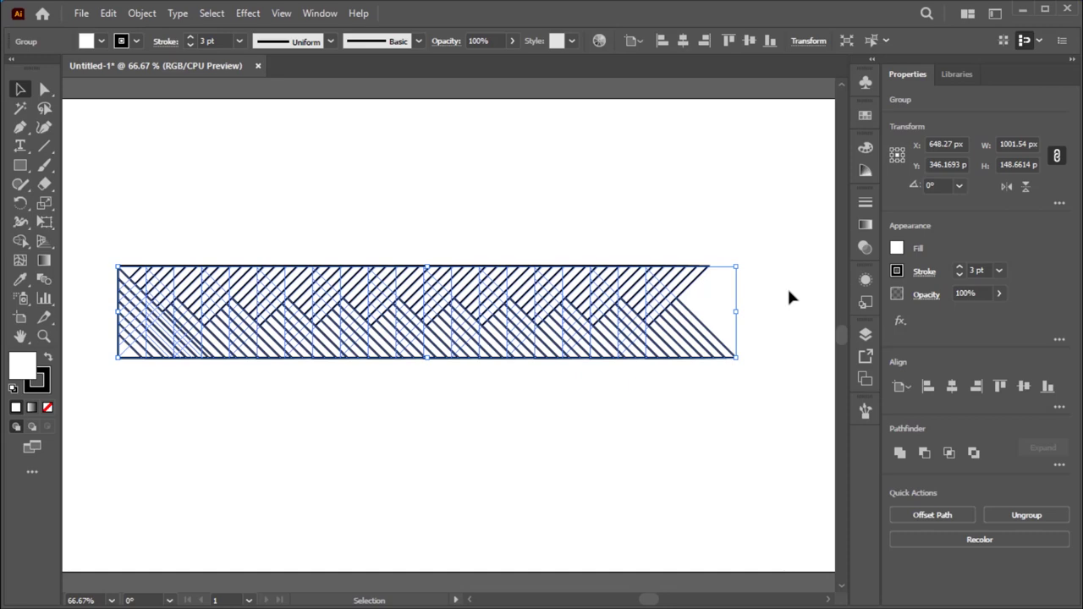
- Delete the ribbon and place the snake silhouette image onto the artboard
key(Delete)
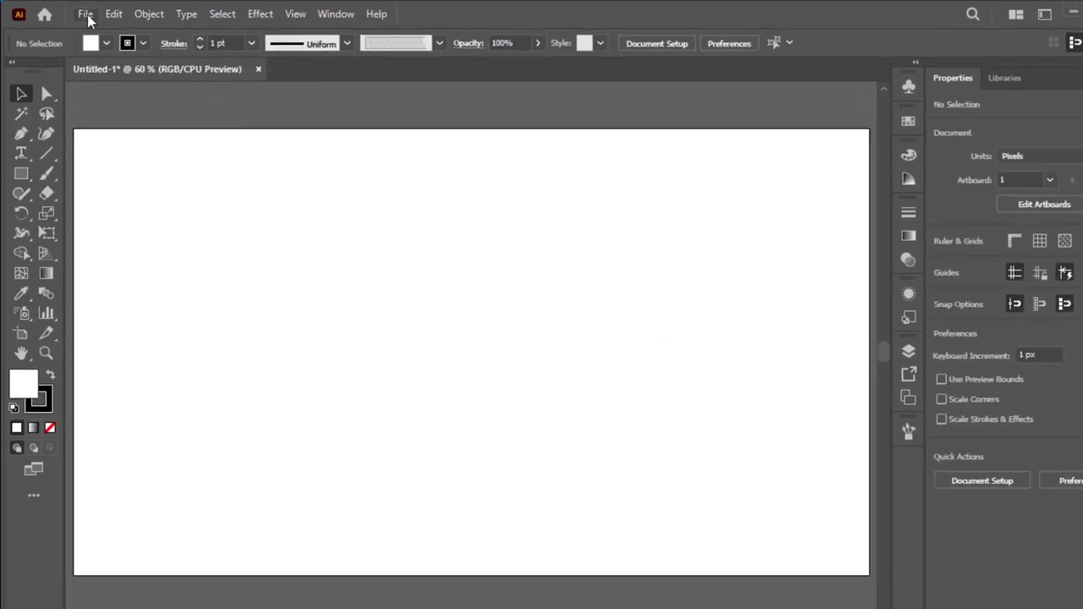
click(82, 14)
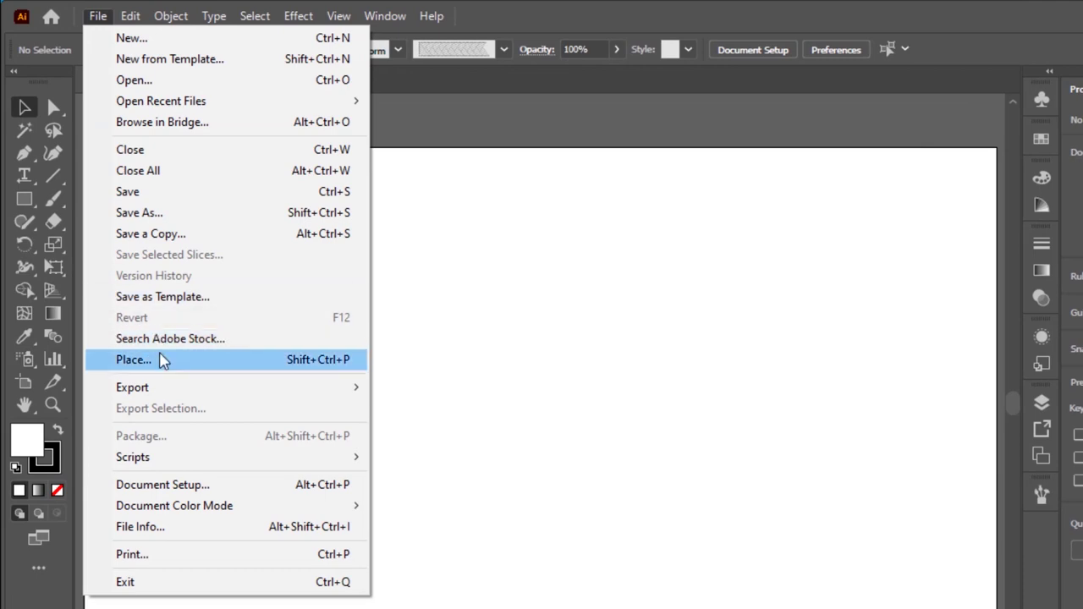
click(162, 358)
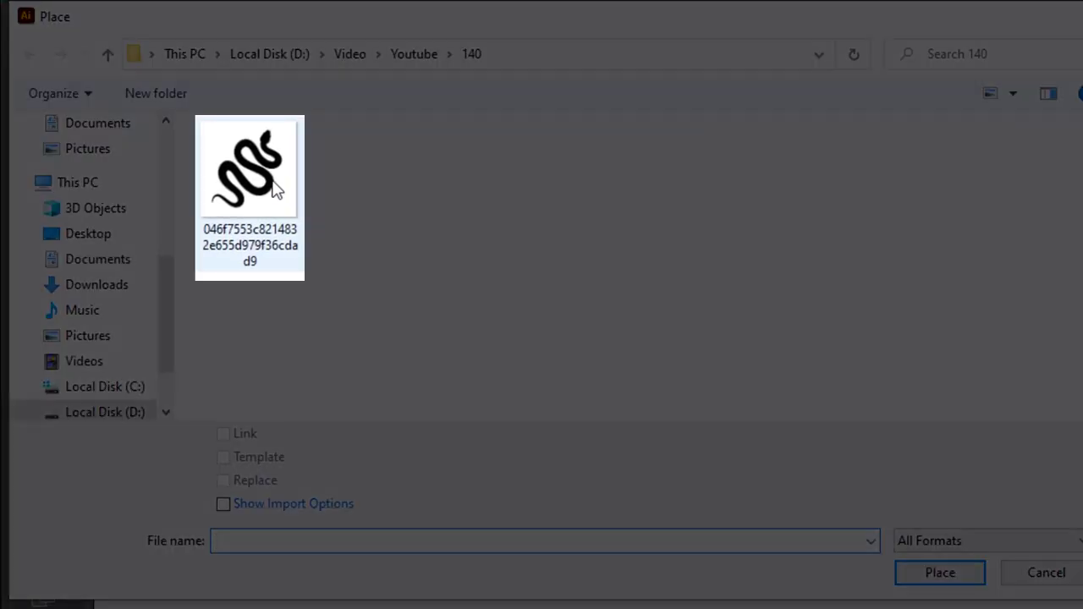
click(273, 188)
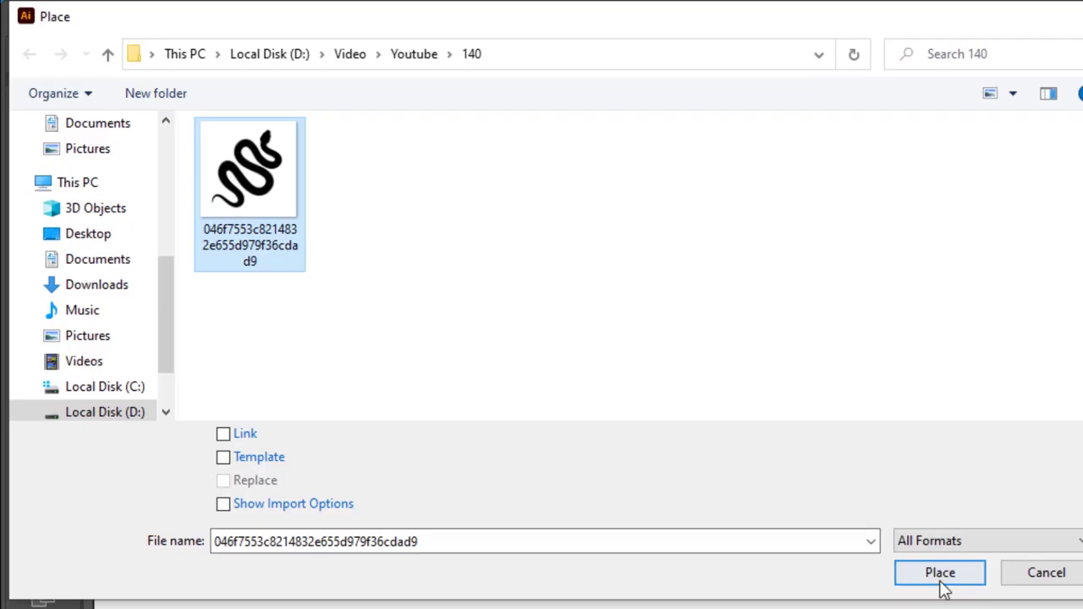
click(940, 573)
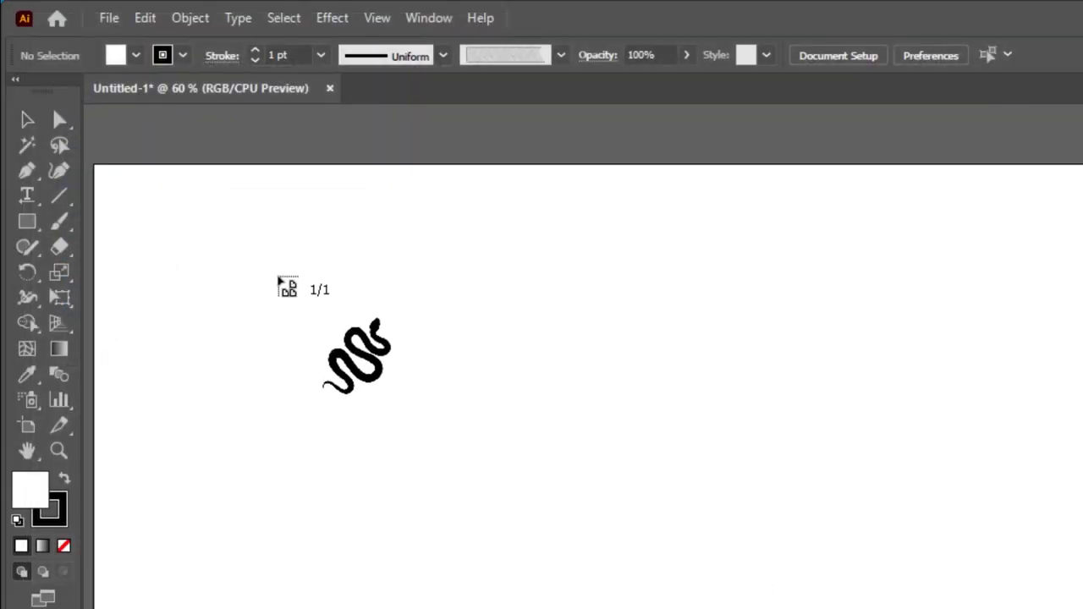
click(272, 273)
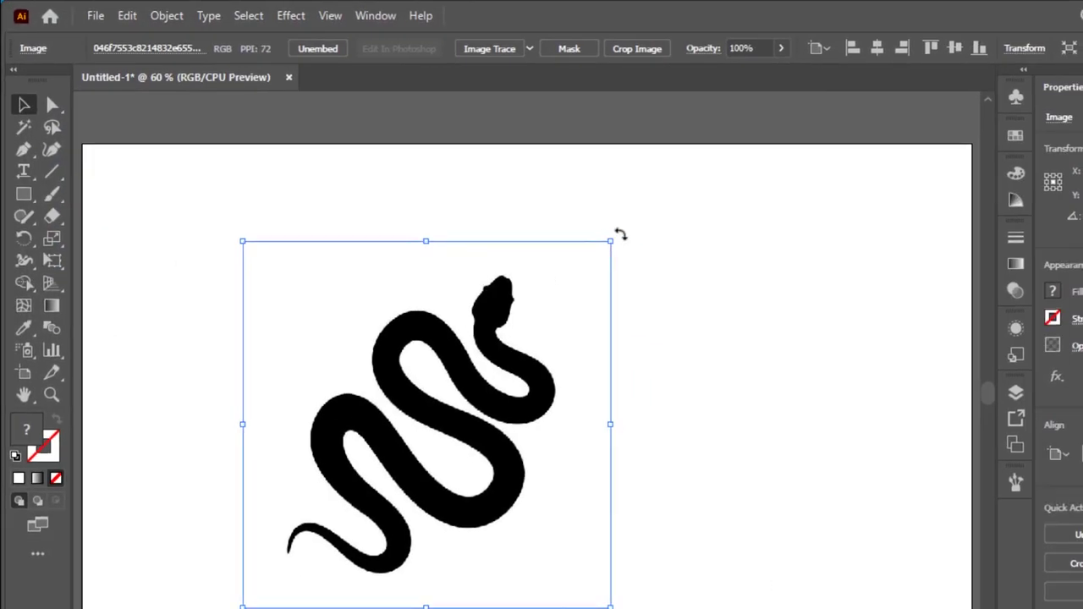
- Rotate the snake image until it lies roughly horizontal, nudging it up-right
drag(620, 234, 753, 544)
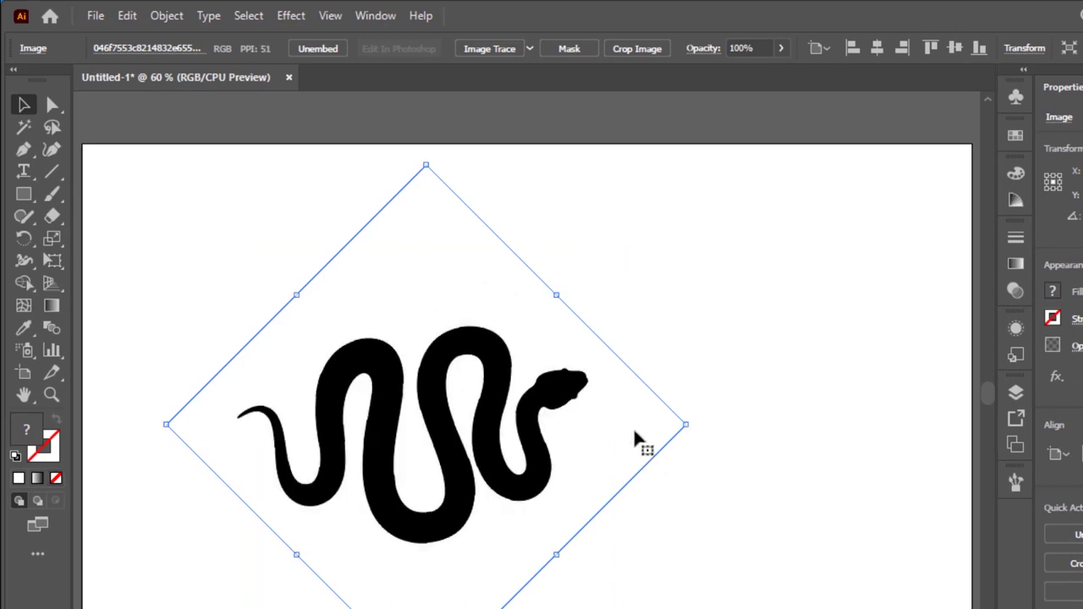
drag(698, 423, 702, 438)
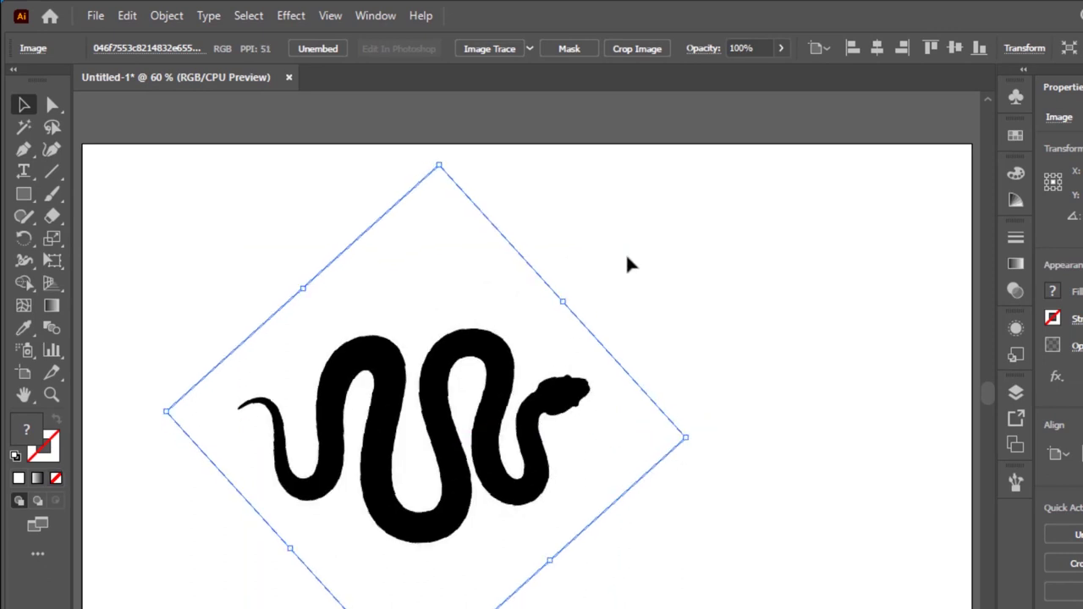
mouse_move(575, 296)
mouse_down()
mouse_move(593, 306)
mouse_move(584, 266)
mouse_up()
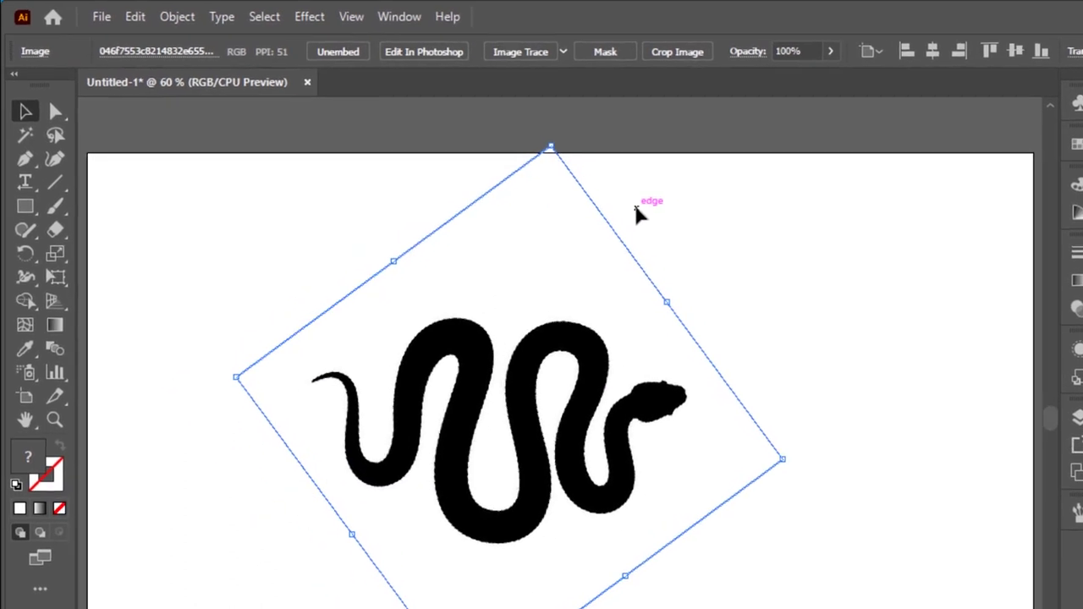
- Trace the snake ignoring white, at threshold 216, Noise 88 px and Paths 67%, then expand it
click(538, 56)
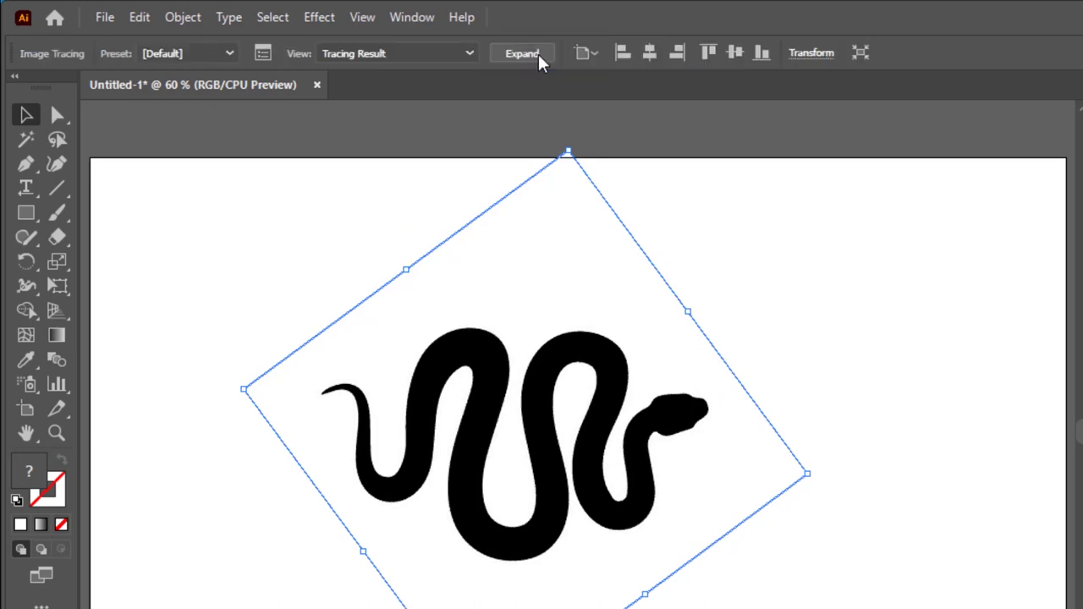
click(264, 56)
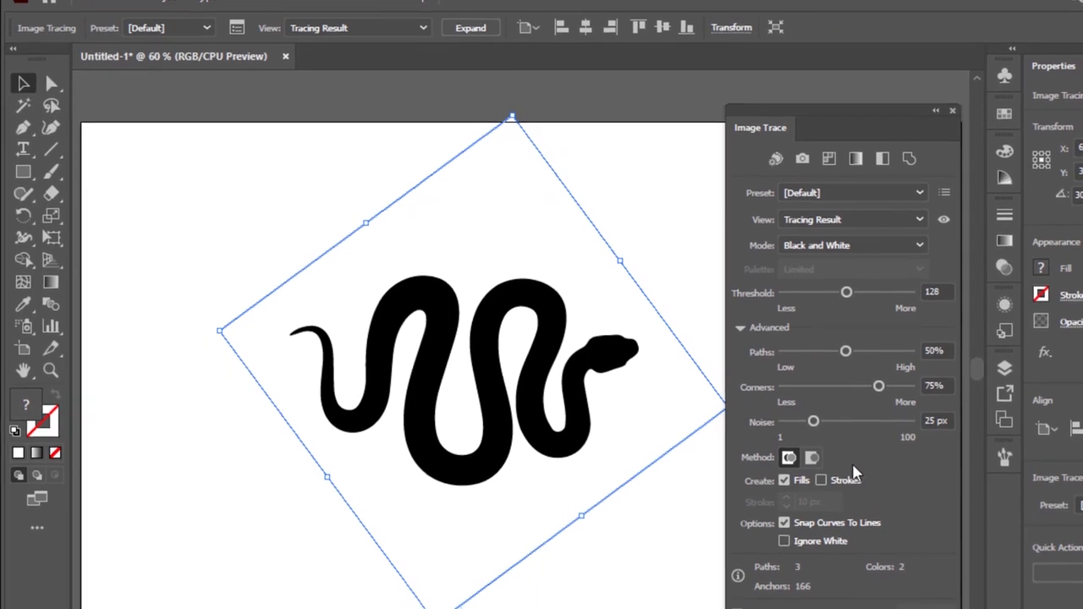
click(784, 512)
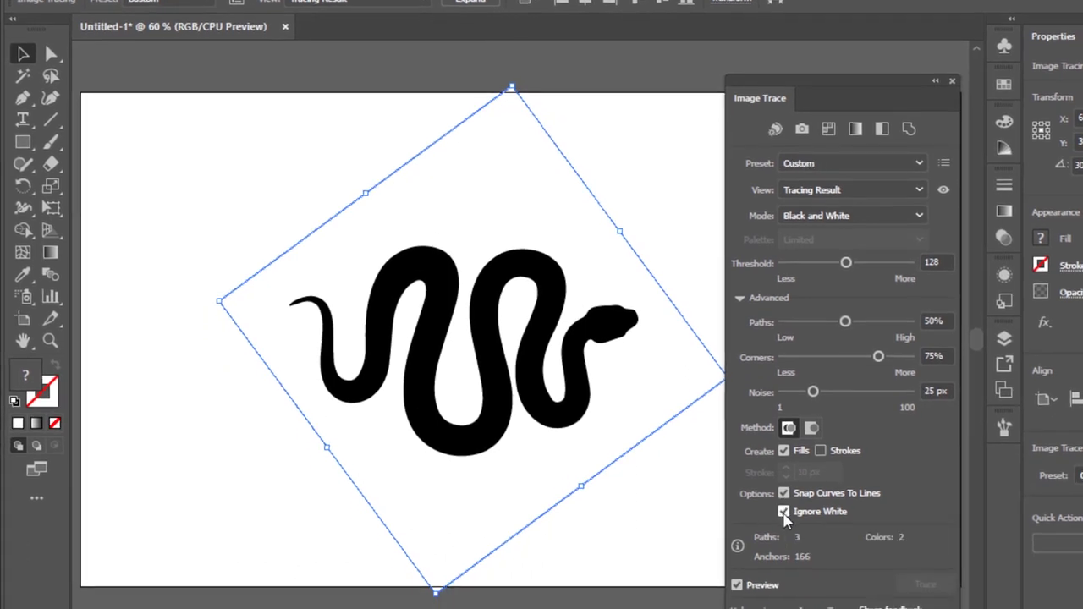
drag(847, 263, 891, 263)
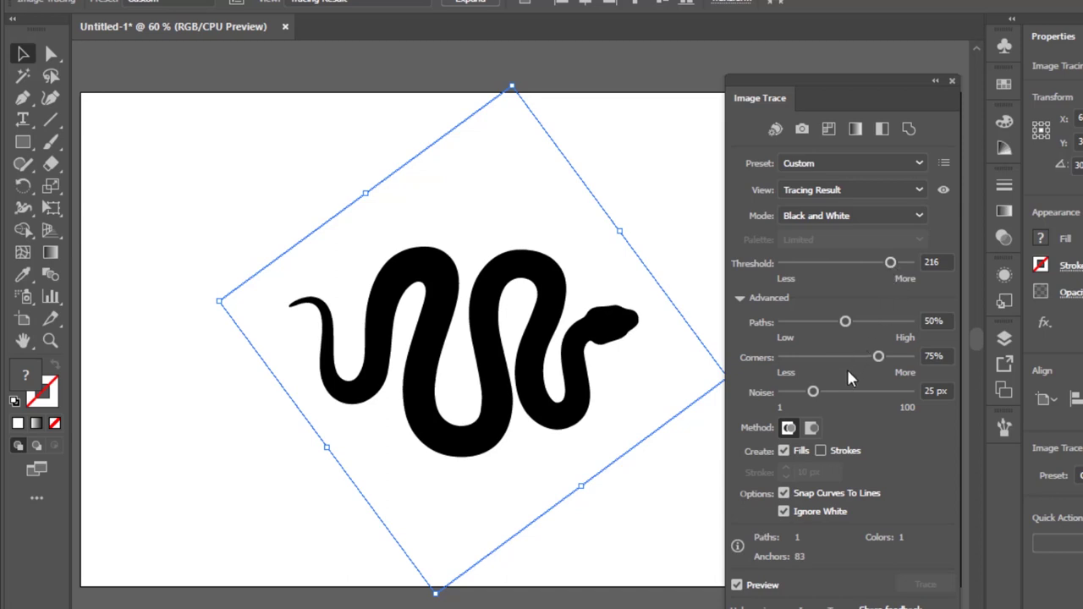
drag(836, 393, 892, 392)
drag(844, 321, 861, 323)
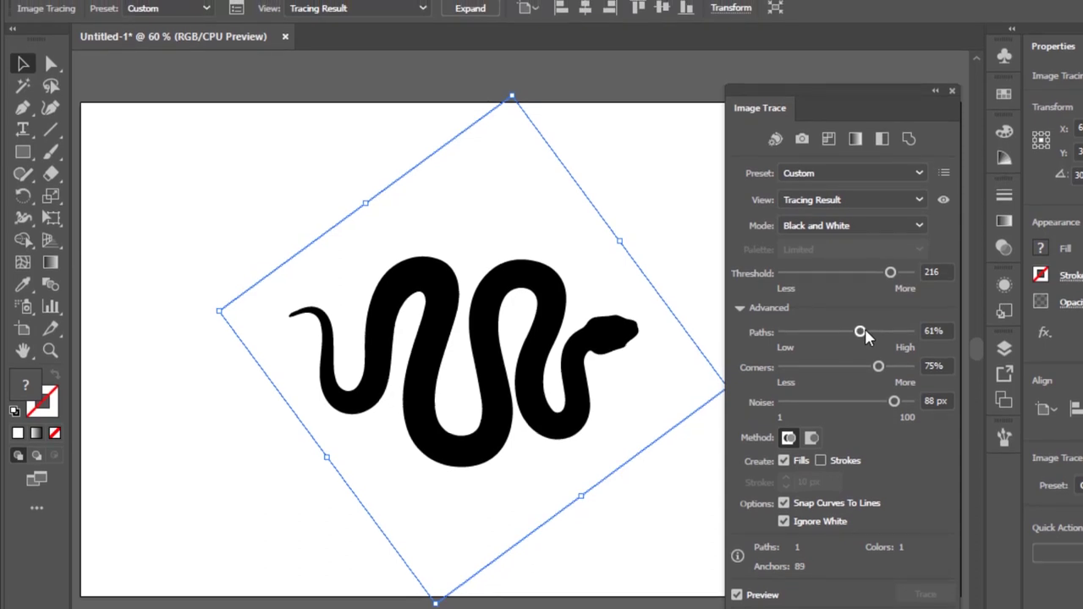
drag(861, 333, 868, 332)
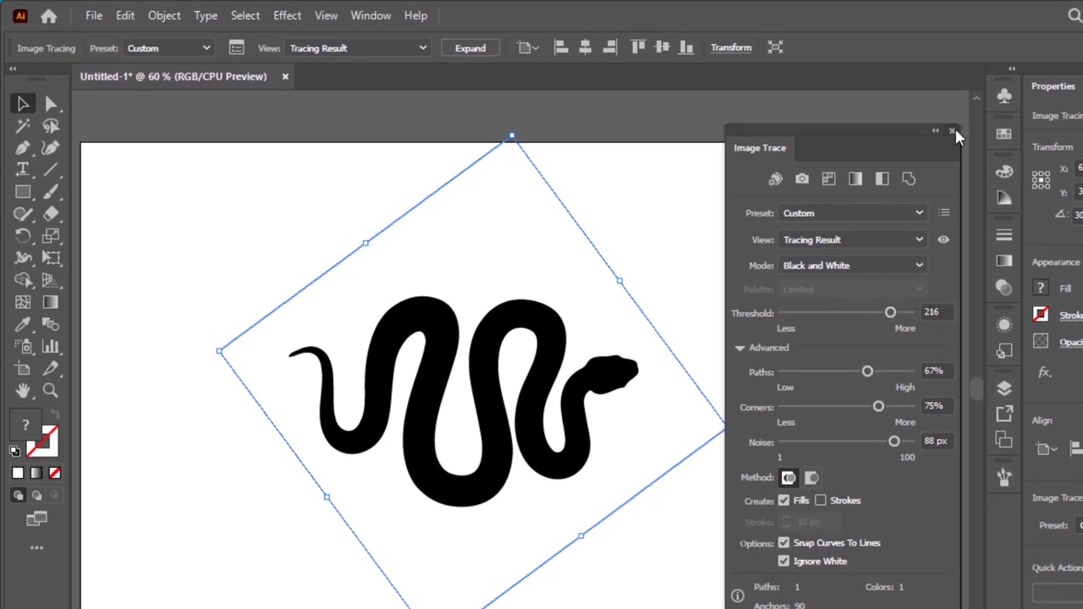
click(953, 132)
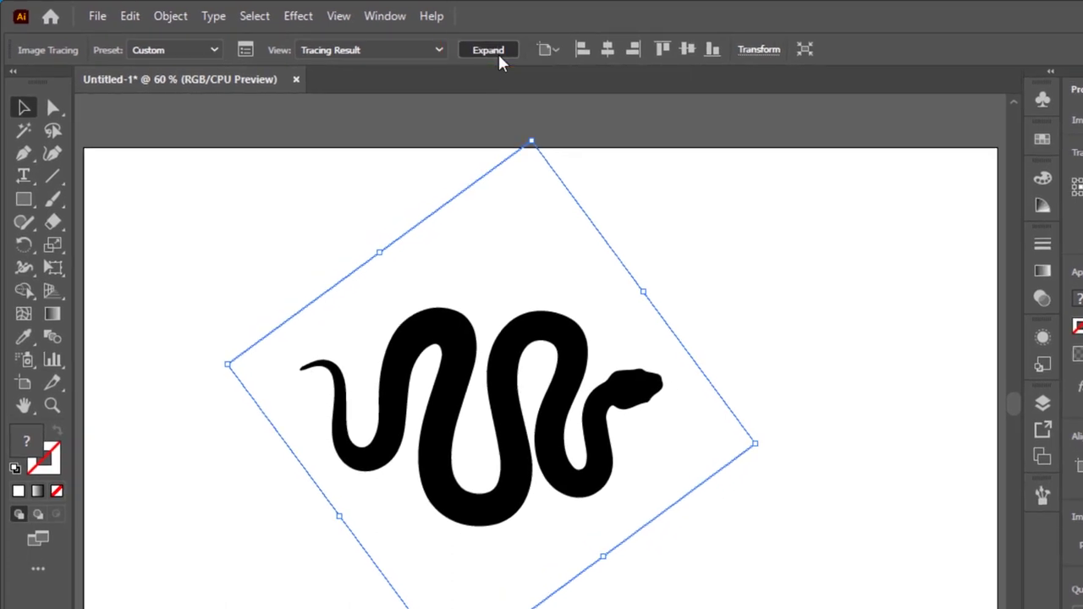
click(499, 56)
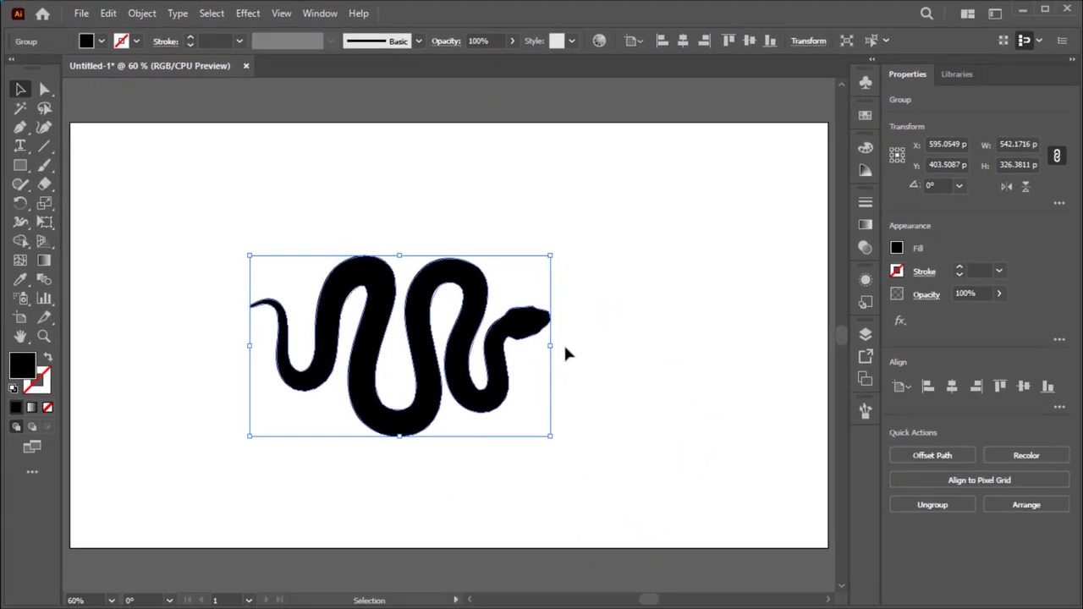
- Rotate the snake level to about 0° and centre it on the artboard
drag(560, 337, 564, 341)
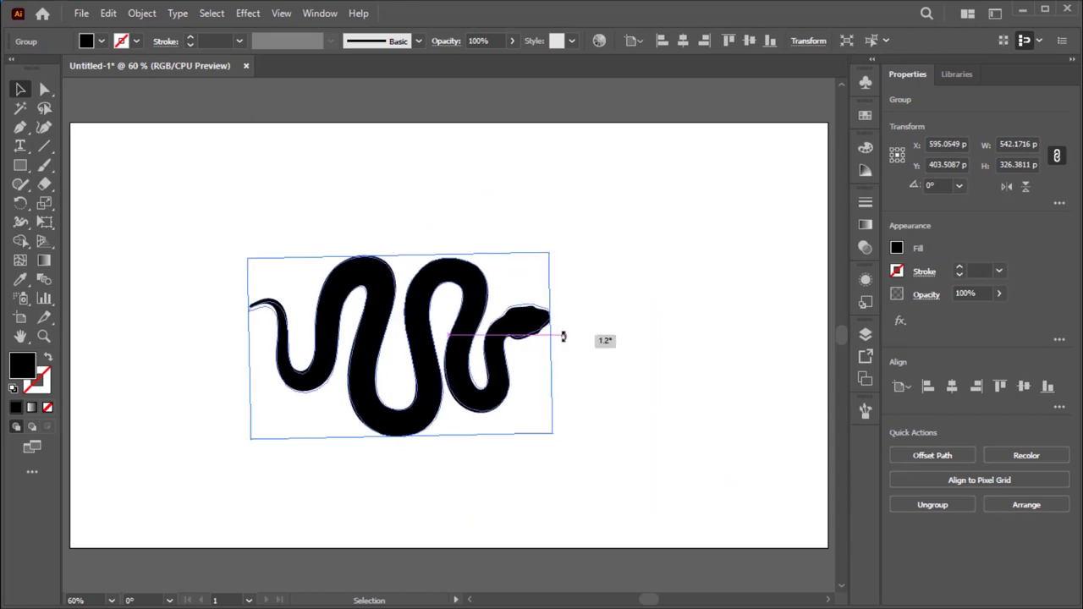
drag(564, 339, 635, 345)
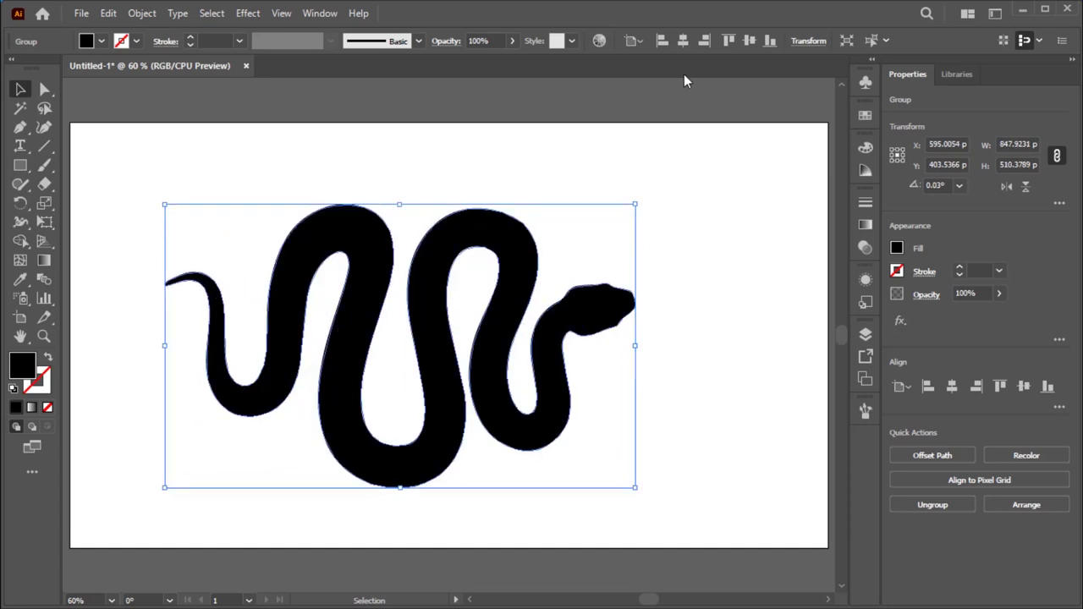
click(683, 41)
click(749, 41)
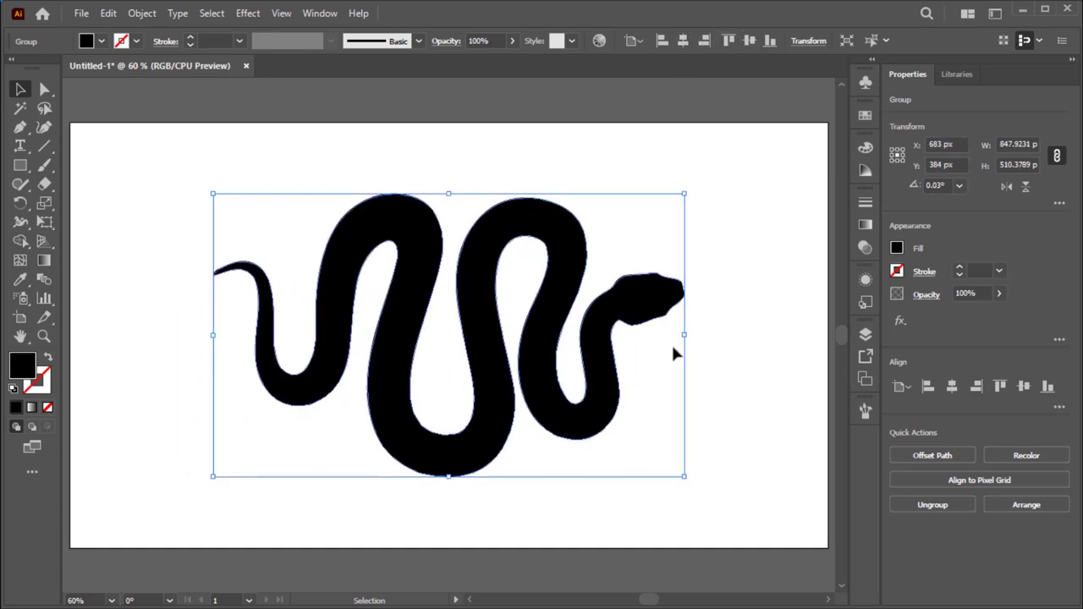
- Enlarge the snake to roughly 908 × 546 px and re-centre it on the artboard
drag(691, 331, 684, 334)
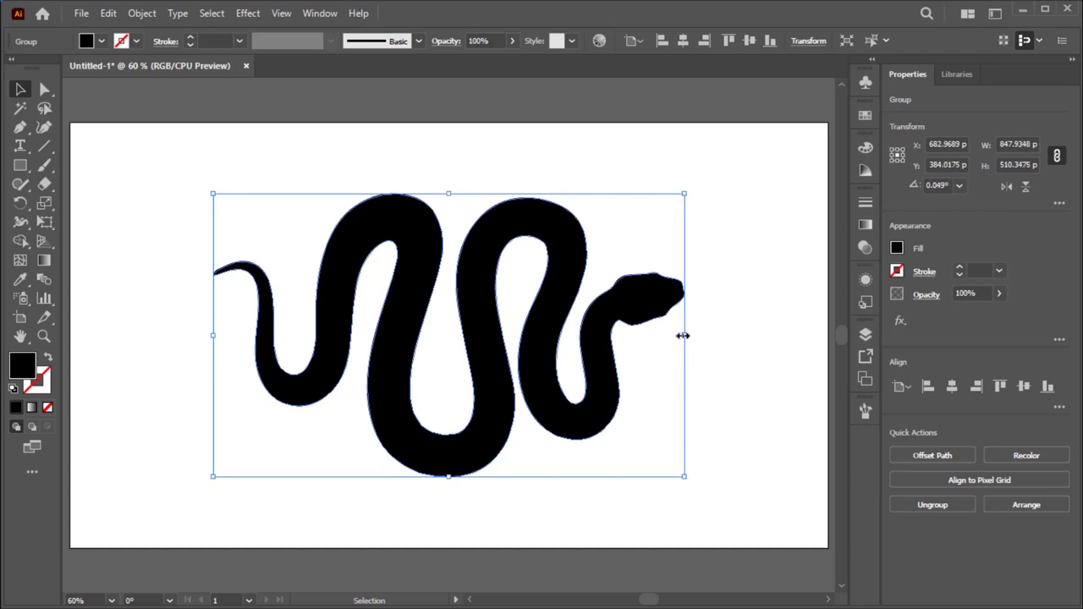
click(683, 41)
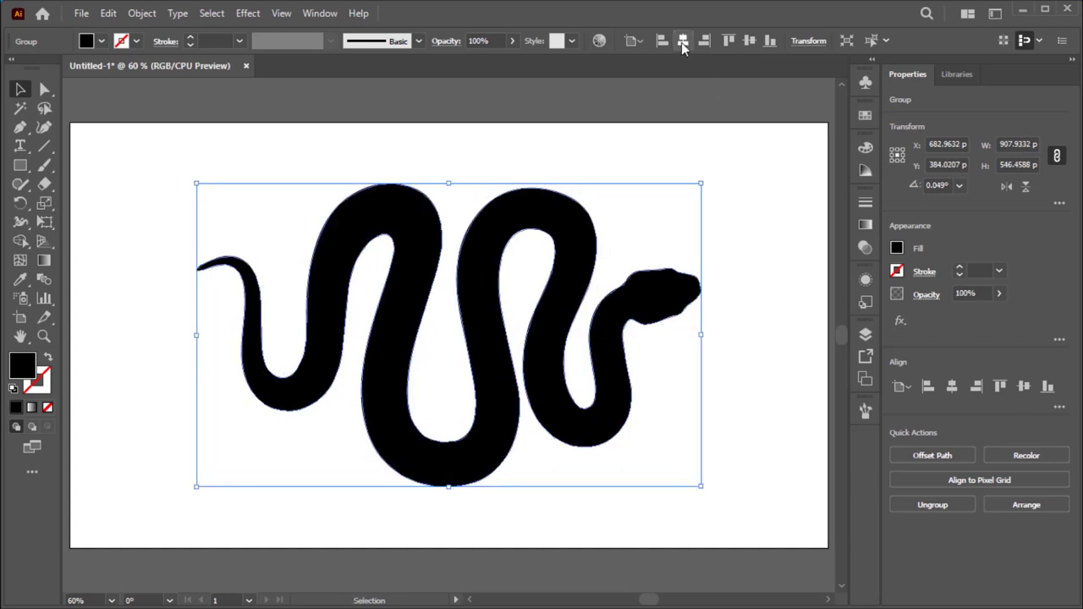
click(749, 40)
click(761, 172)
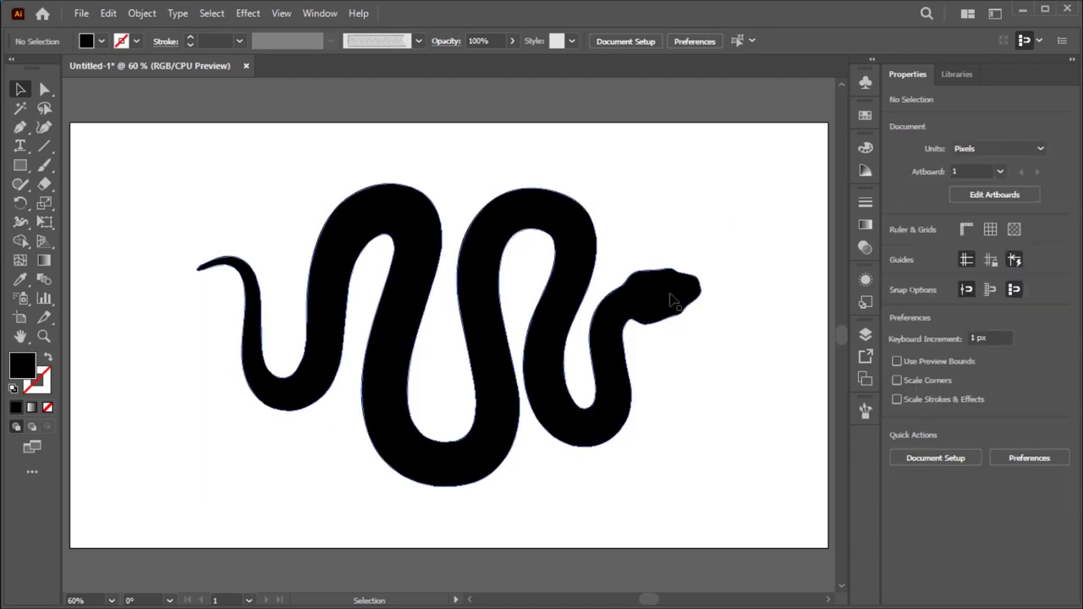
click(671, 299)
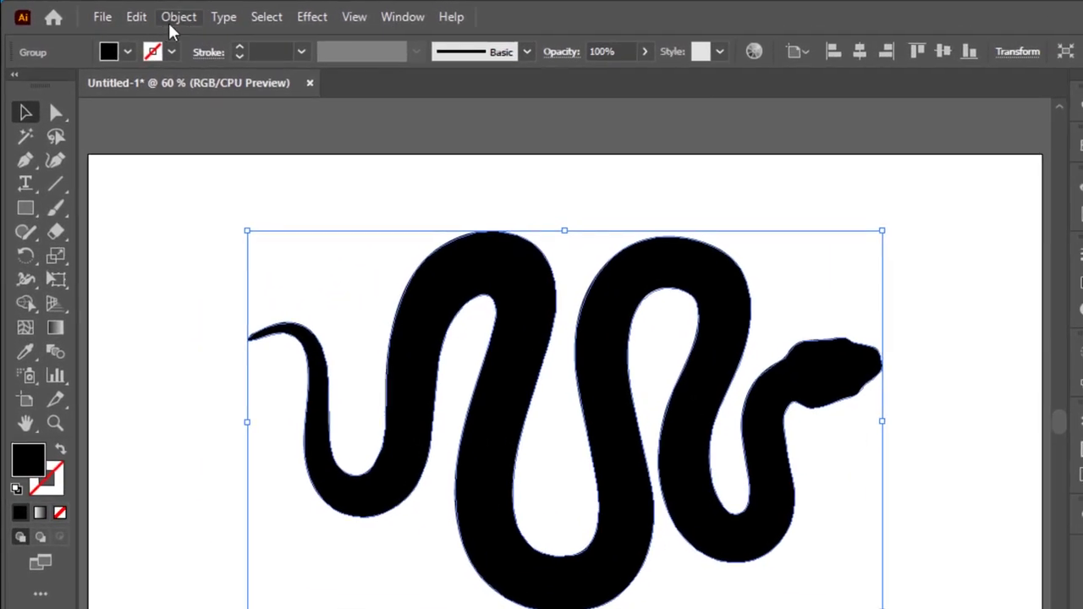
- Copy the snake and paste the duplicate in front of it
click(138, 19)
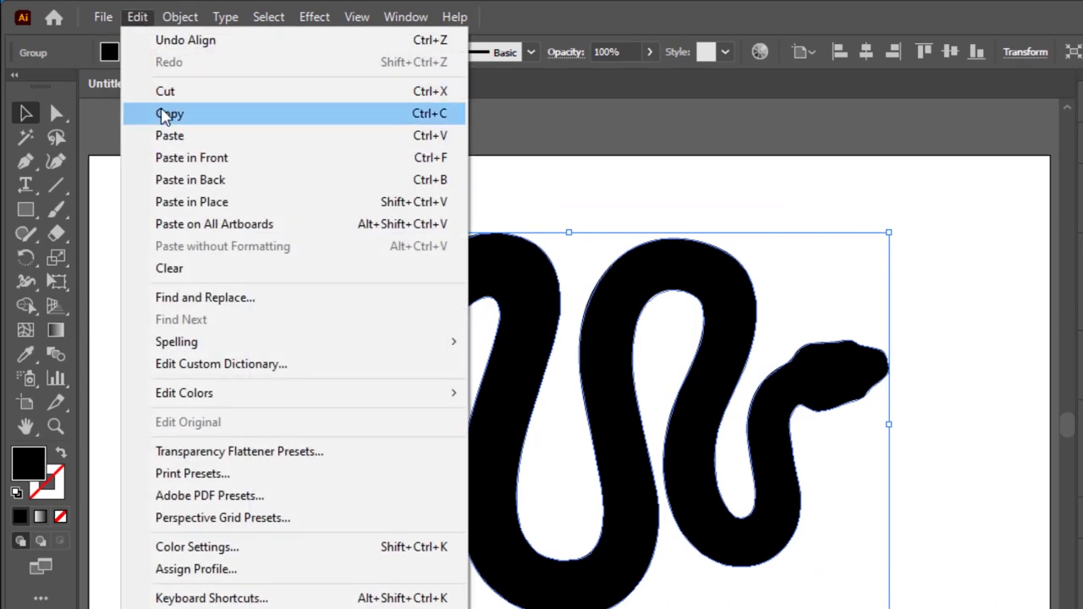
click(167, 117)
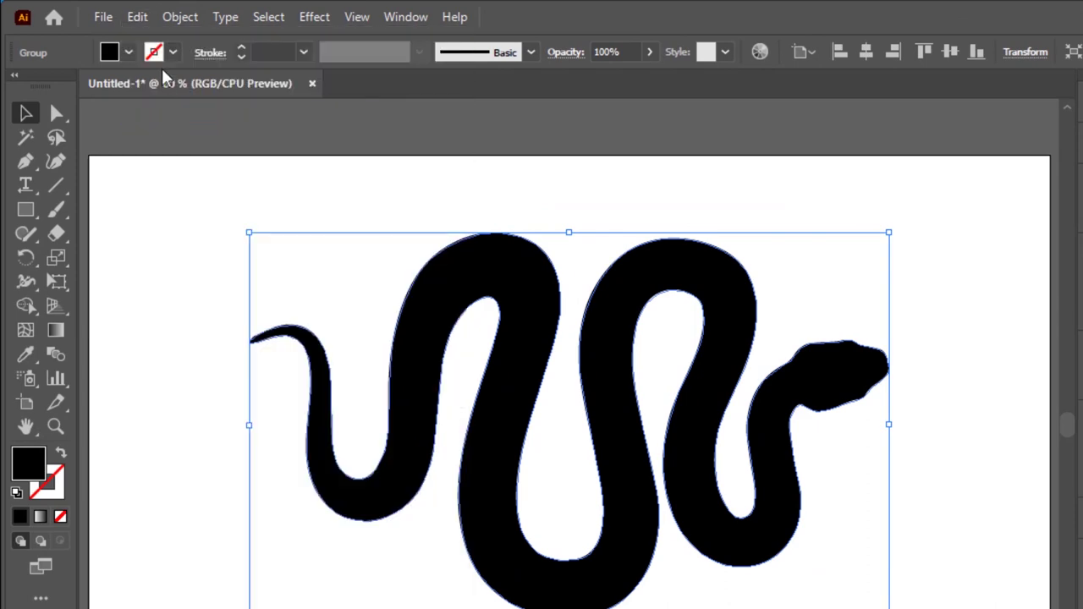
click(149, 19)
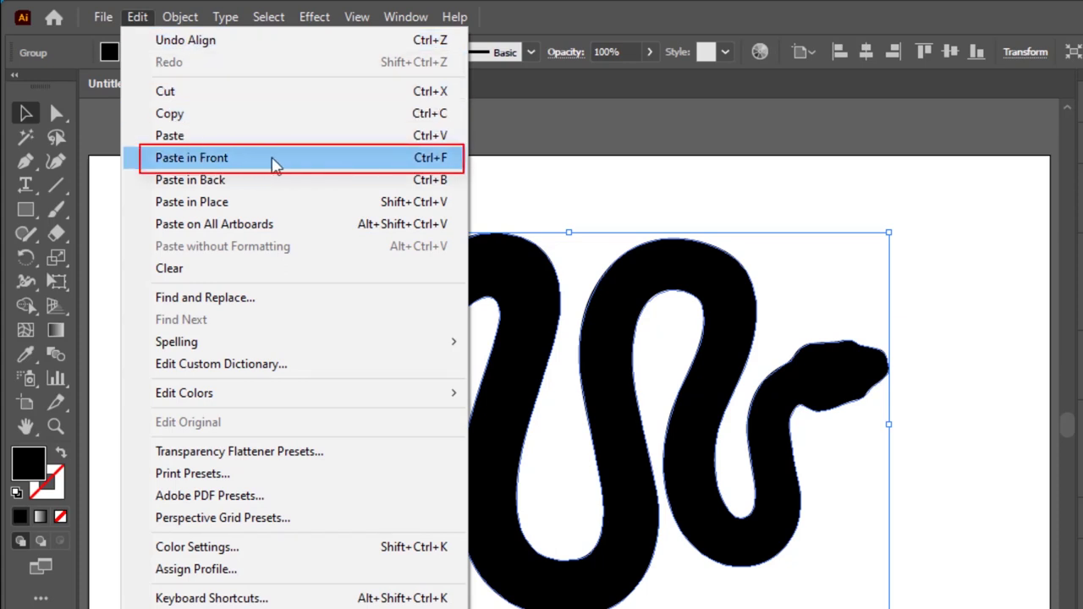
click(226, 161)
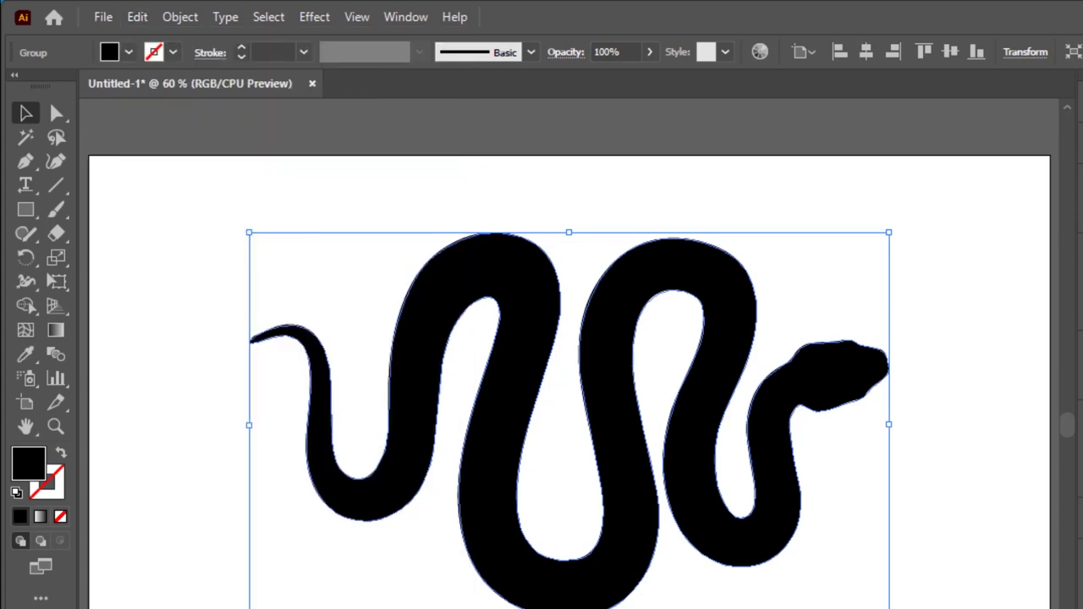
- Move the duplicate left so its head meets the original's tail, and select it
scroll(792, 592, left, 4)
drag(774, 595, 225, 585)
scroll(402, 584, left, 2)
scroll(590, 516, left, 2)
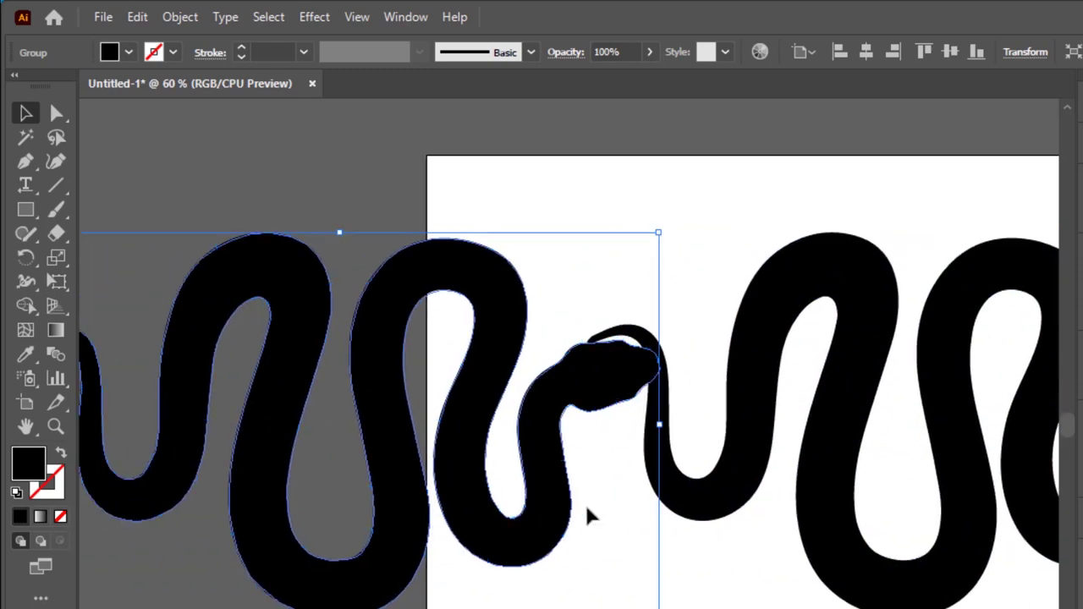
key(ctrl+shift+a)
drag(559, 521, 501, 526)
key(ctrl+shift+a)
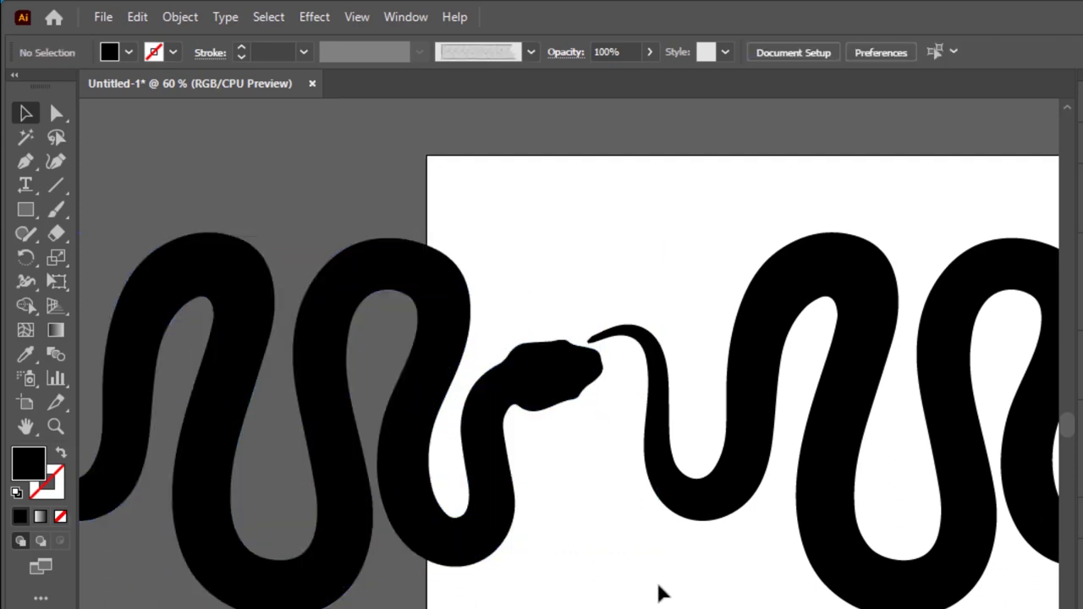
scroll(627, 583, left, 1)
scroll(551, 491, left, 2)
click(494, 474)
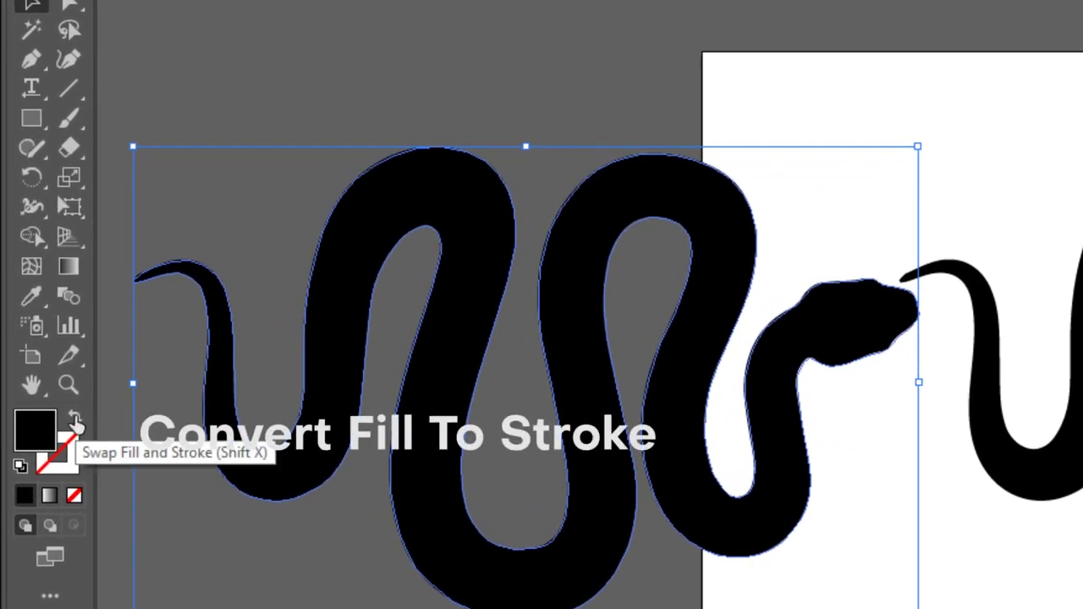
- Swap the copy's black fill to a black stroke with no fill, weighted 4 pt
click(75, 418)
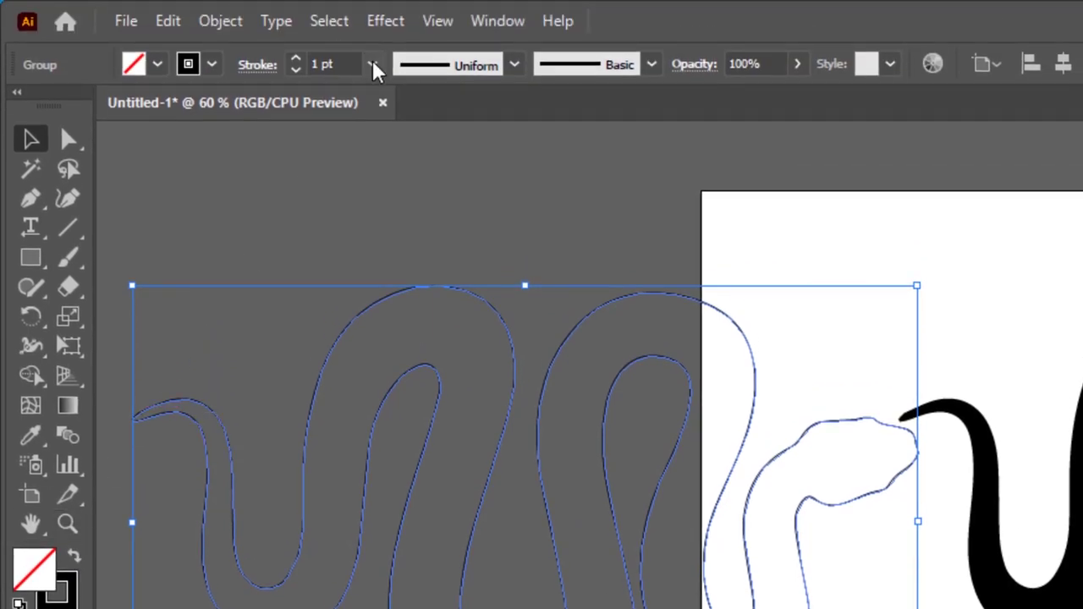
click(372, 64)
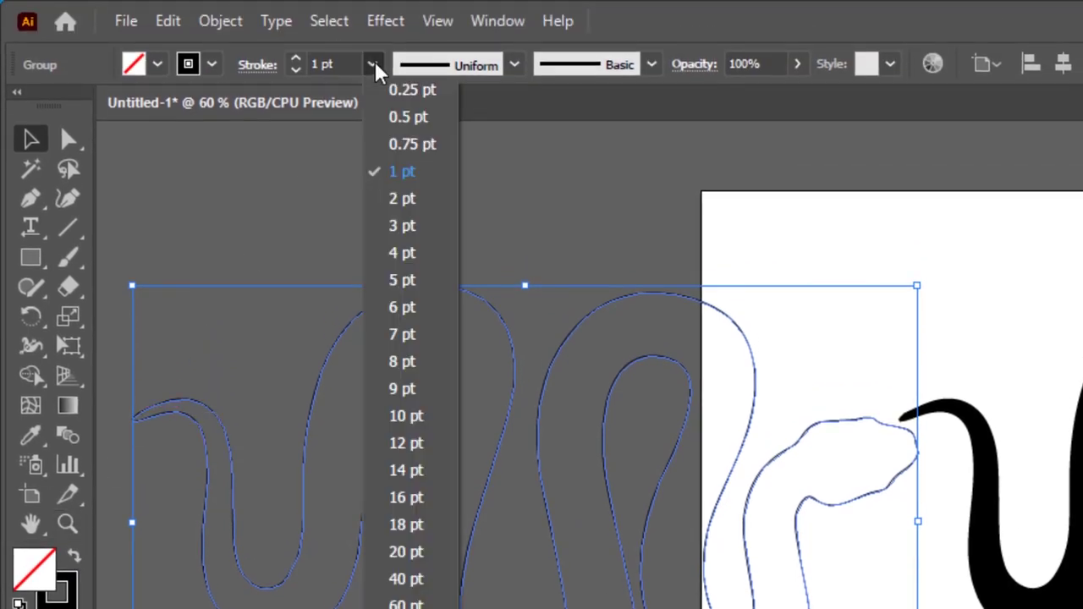
click(409, 256)
- Align the snake outline horizontally and vertically to the artboard centre, over the black silhouette
click(522, 241)
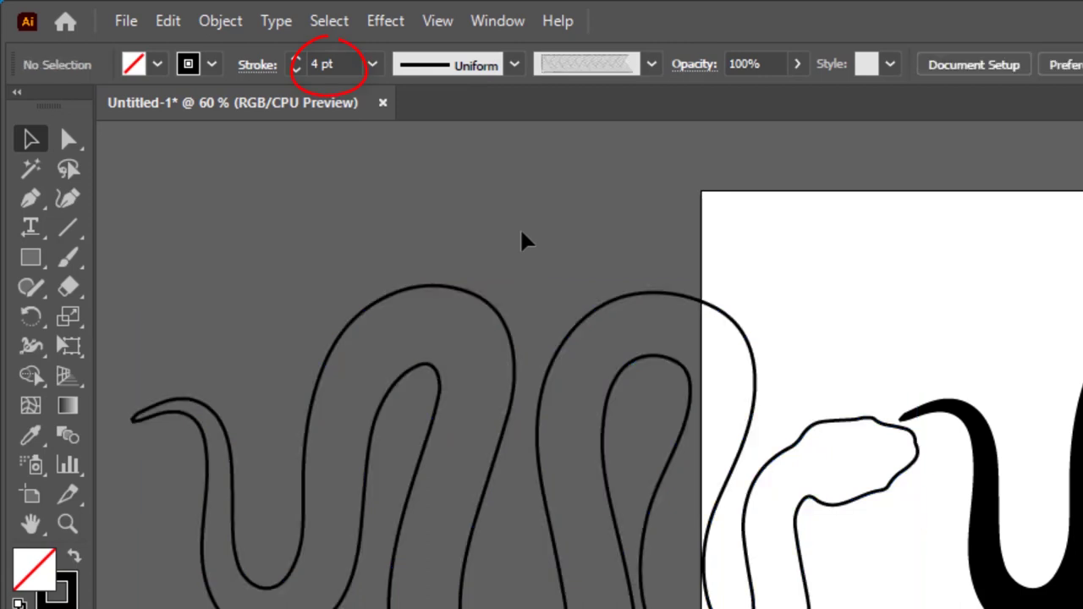
scroll(651, 287, right, 3)
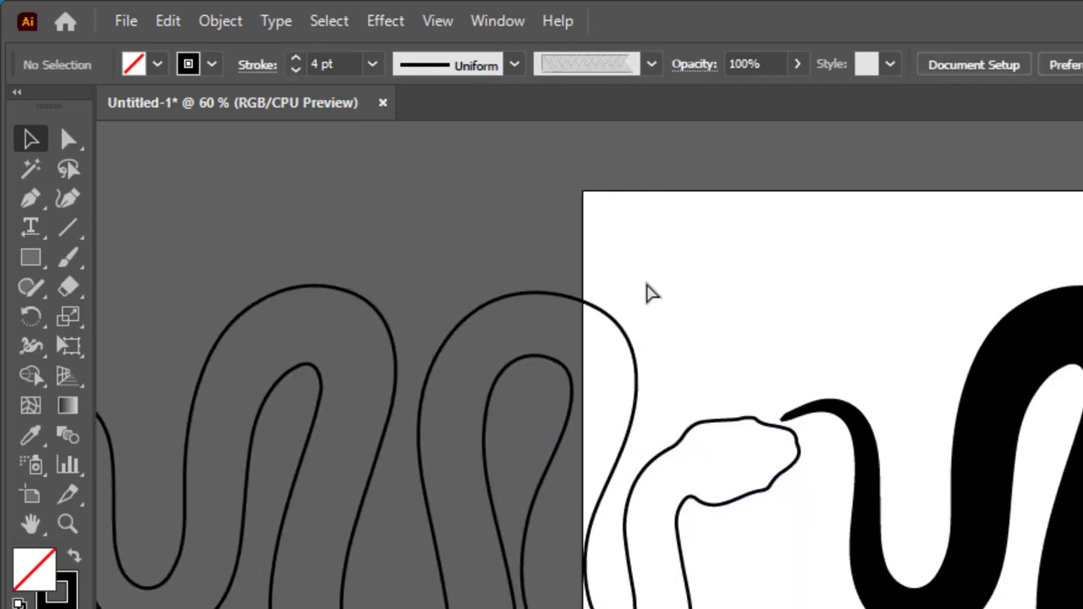
click(602, 323)
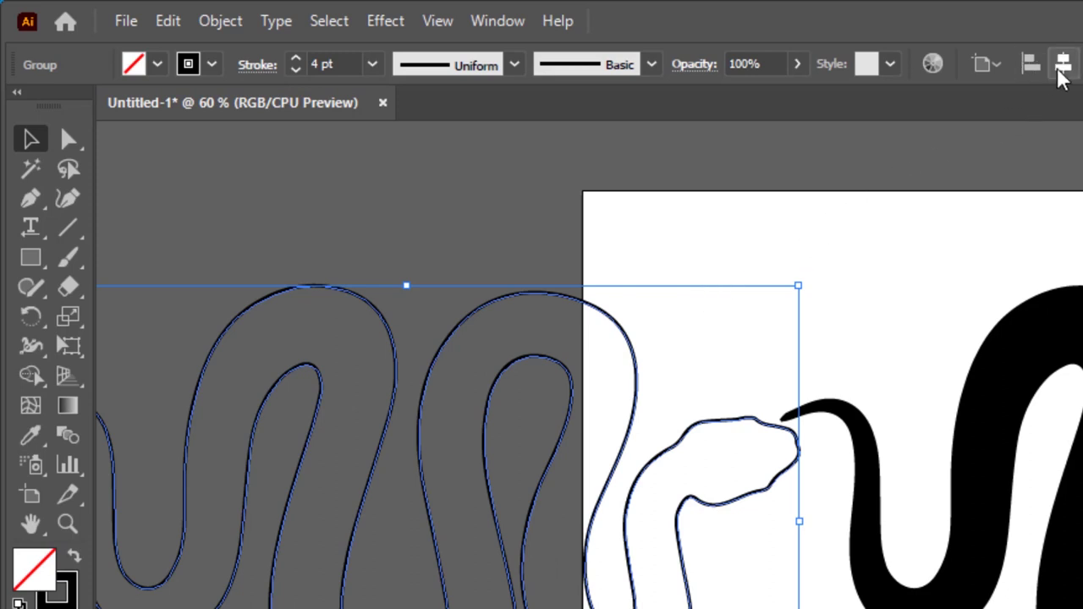
click(1005, 68)
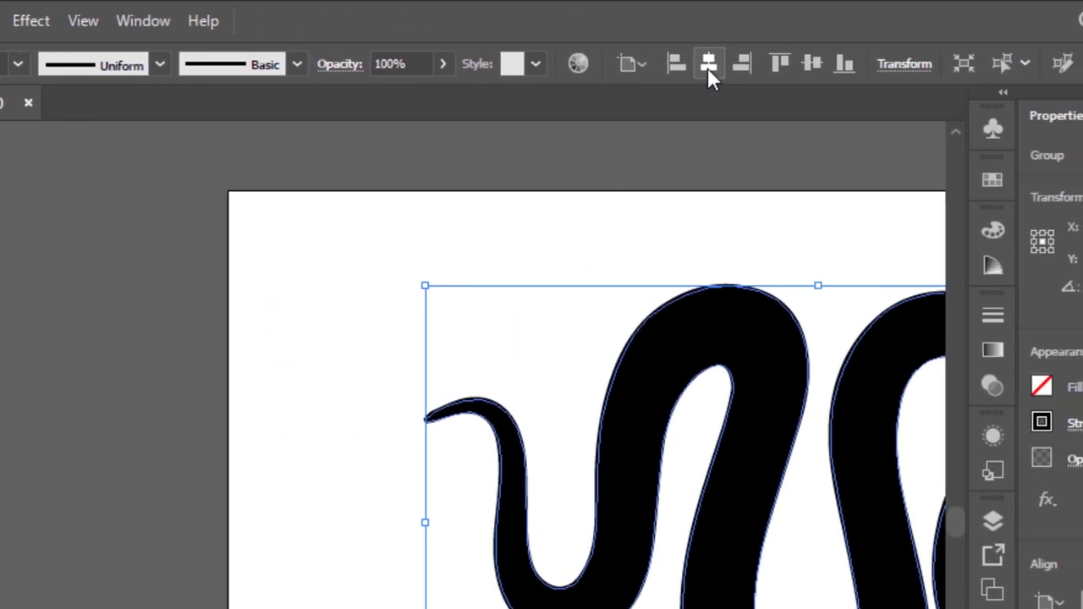
key(a)
scroll(684, 196, right, 4)
scroll(674, 213, right, 5)
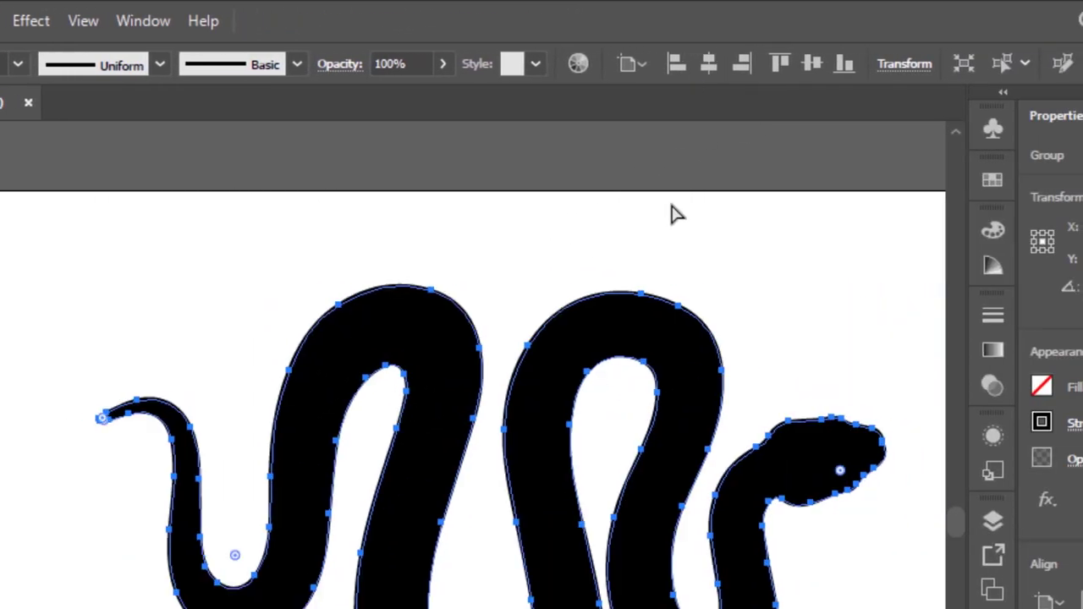
scroll(674, 214, right, 3)
key(v)
click(812, 66)
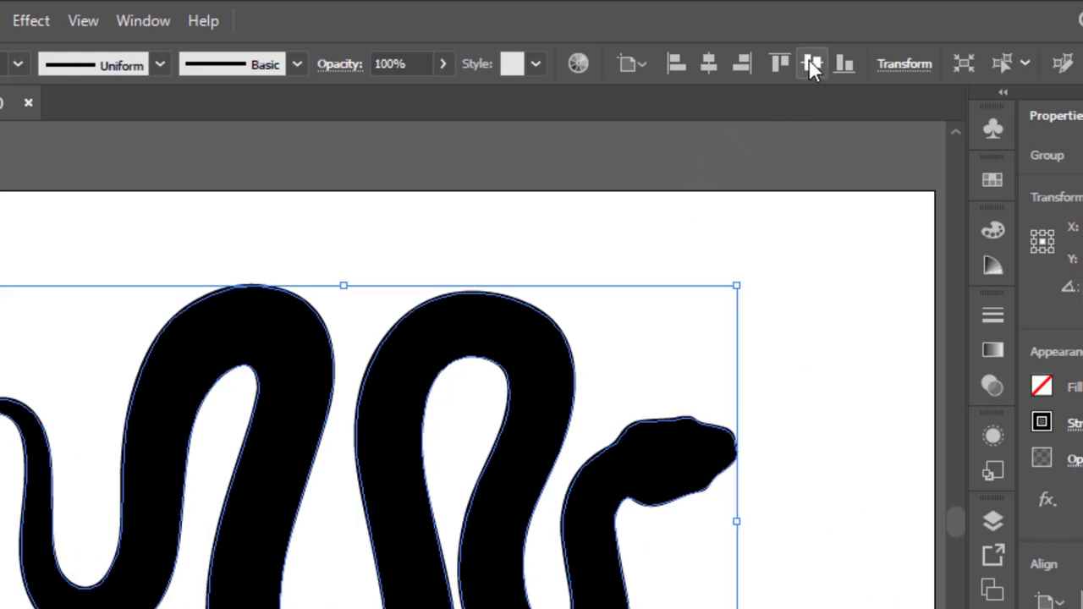
click(714, 70)
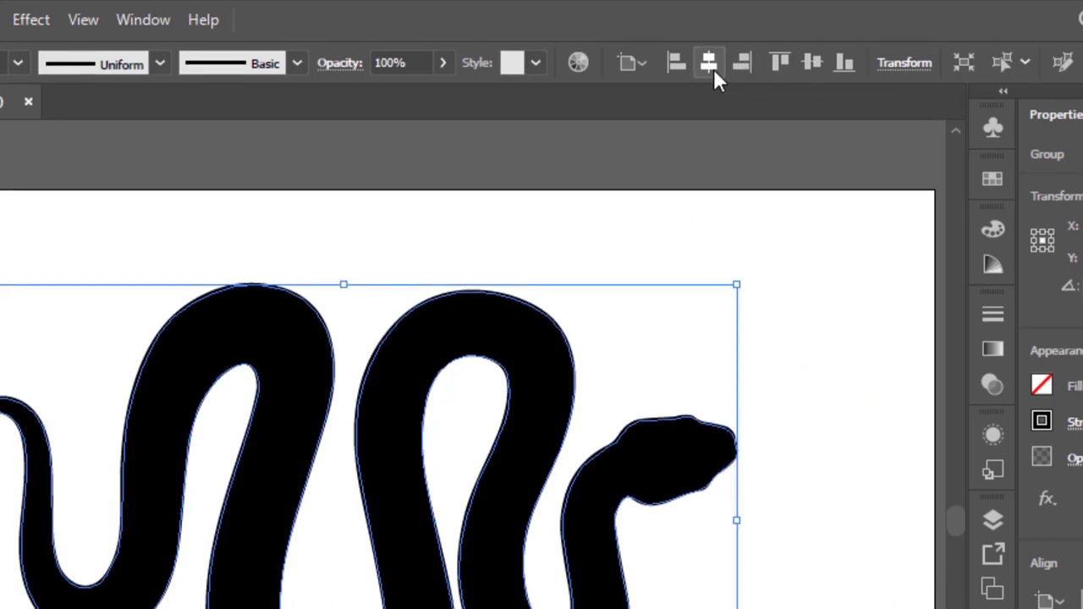
click(819, 157)
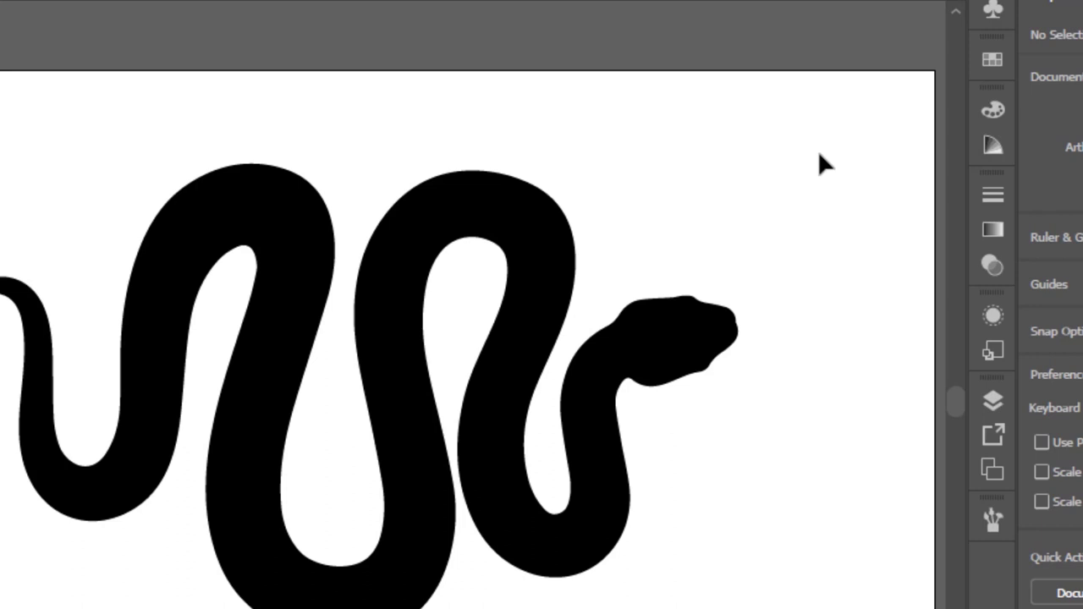
- Make an inverted, clipping opacity mask from the black snake and enter mask editing
click(667, 338)
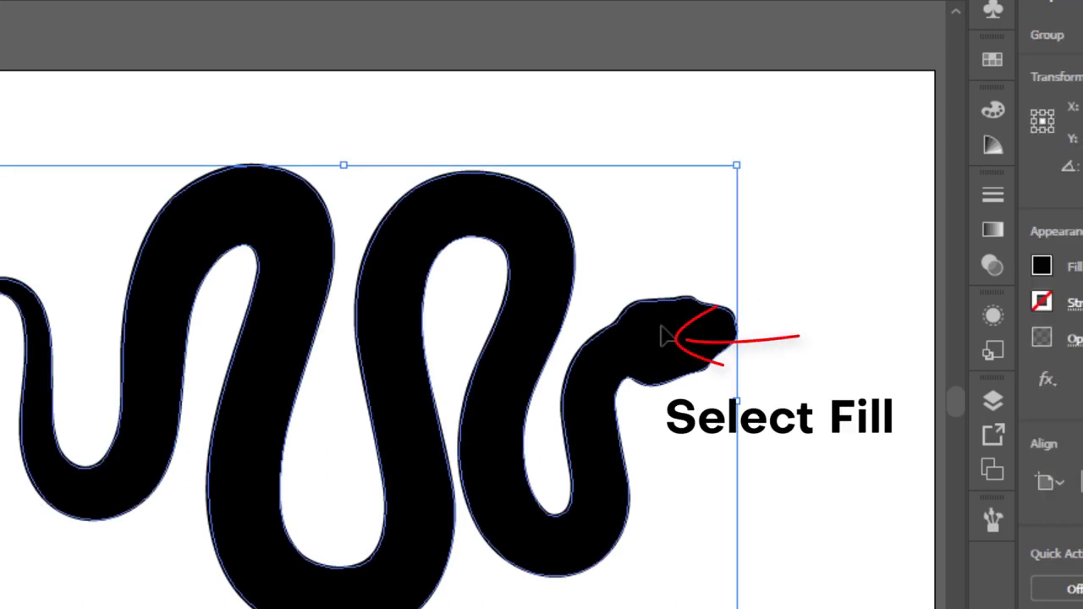
click(987, 269)
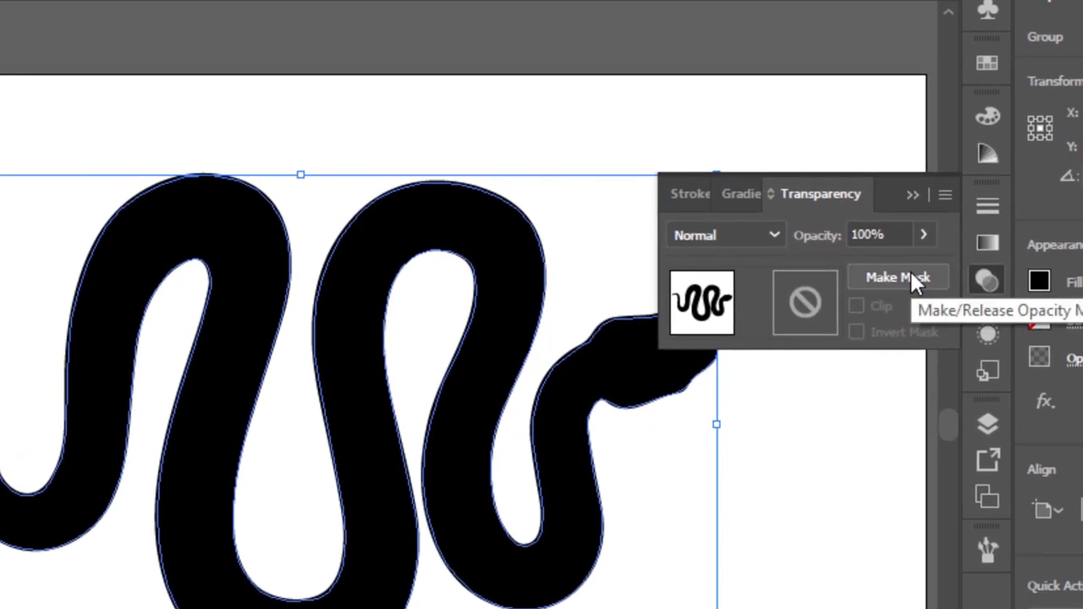
click(898, 277)
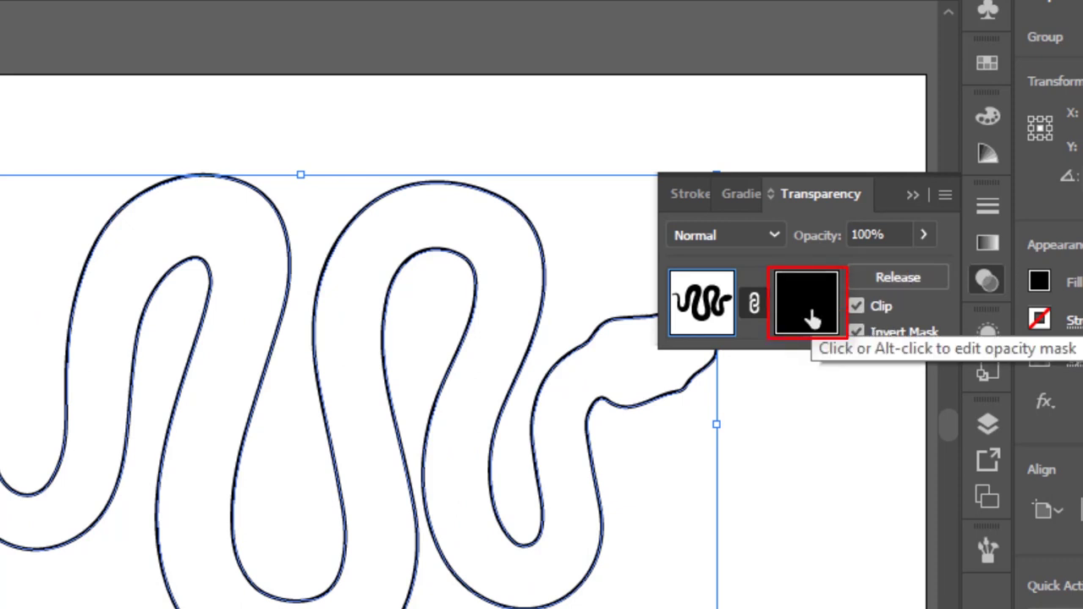
click(811, 317)
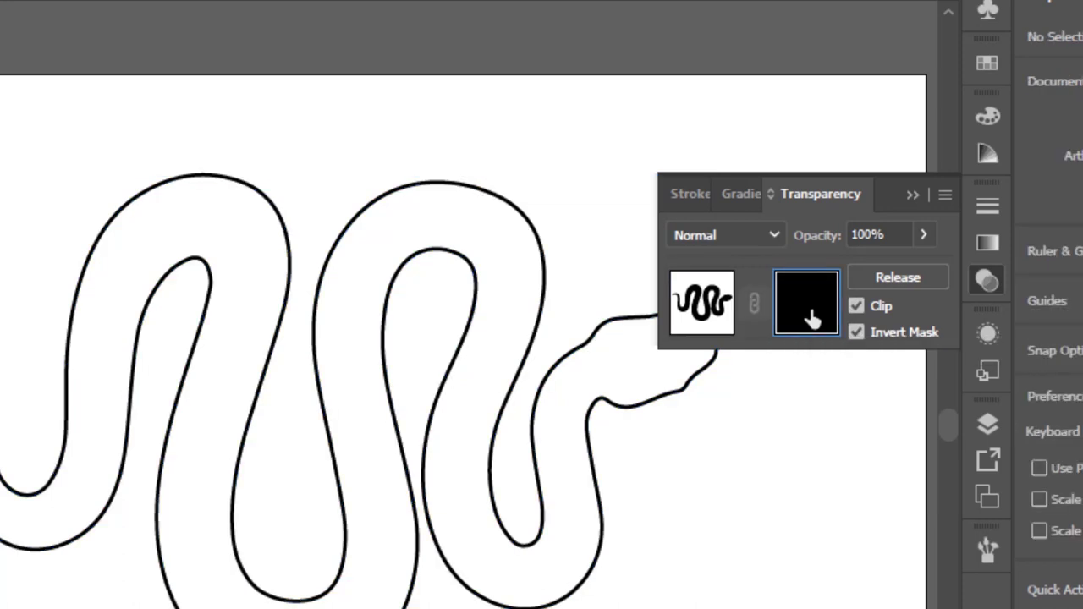
click(913, 196)
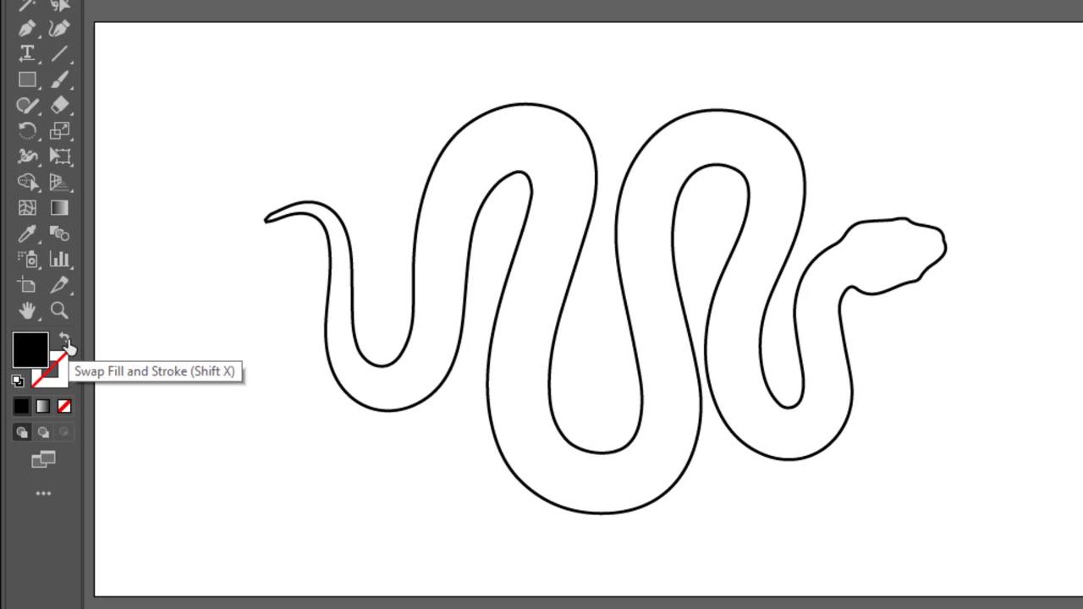
- Set strokes to black with no fill and Paintbrush fidelity to Smooth
click(66, 341)
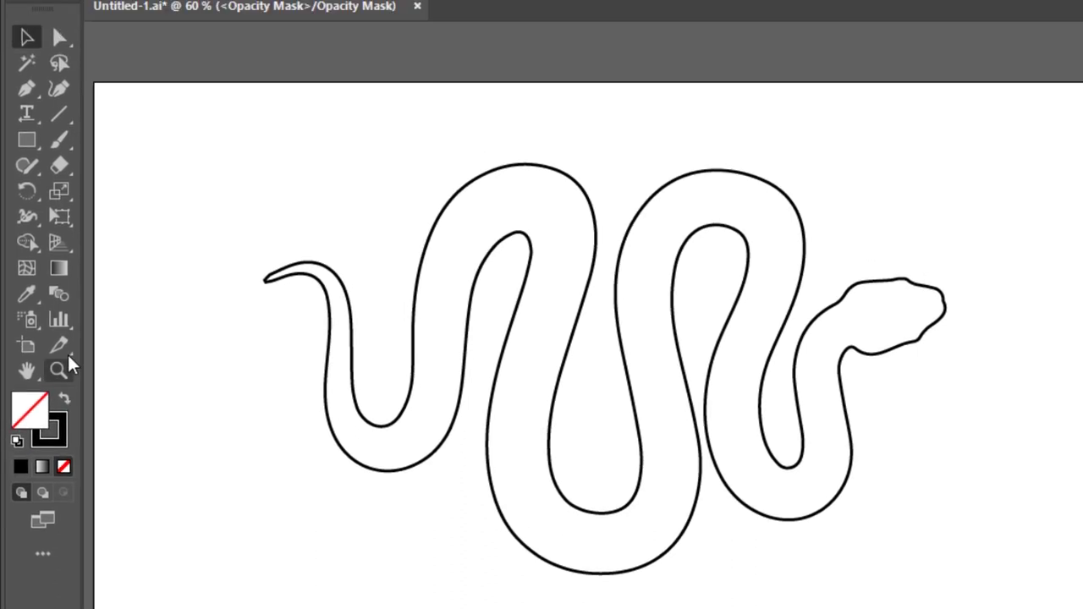
double_click(58, 164)
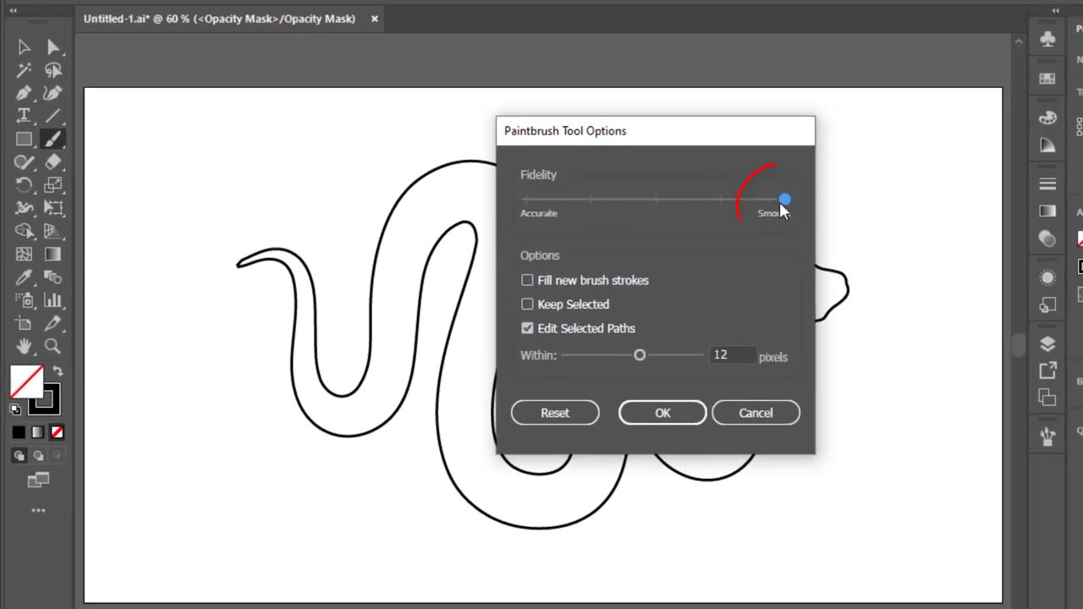
click(650, 417)
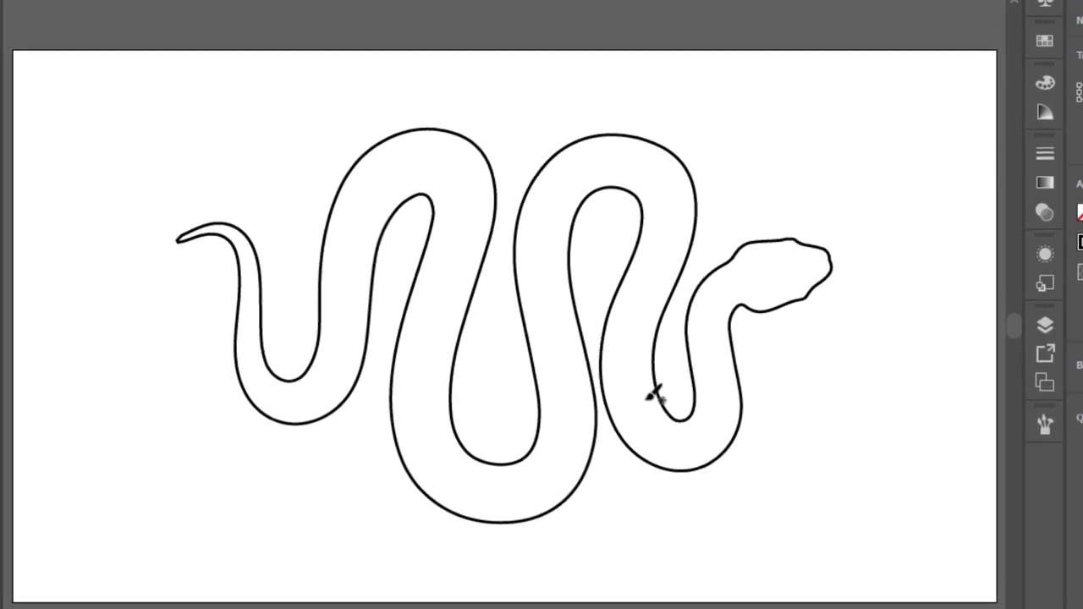
- Choose the herringbone braid brush and paint strokes along the snake's body
click(1042, 423)
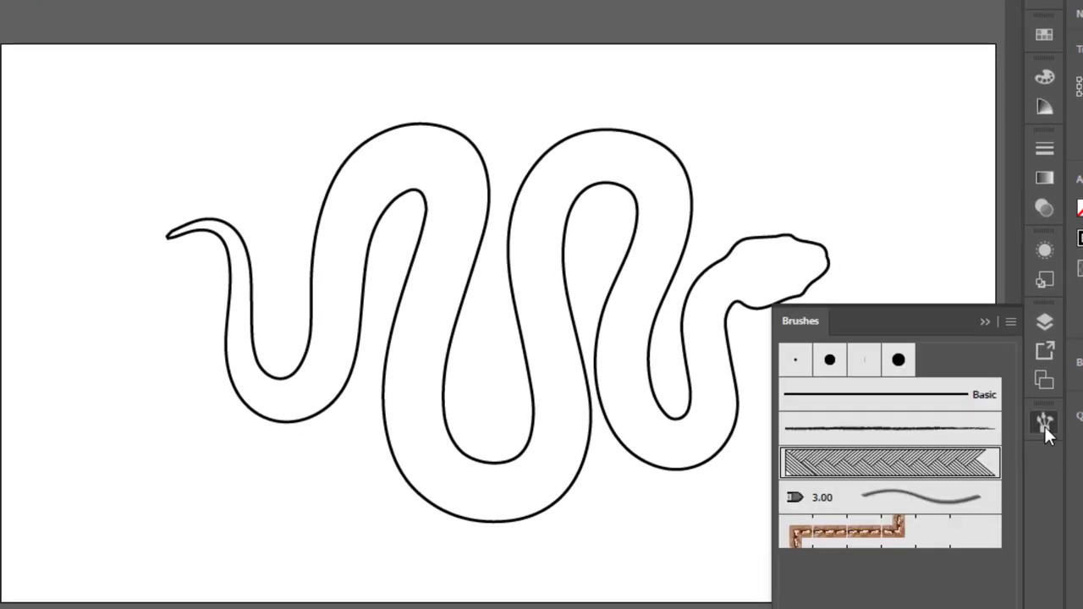
click(987, 322)
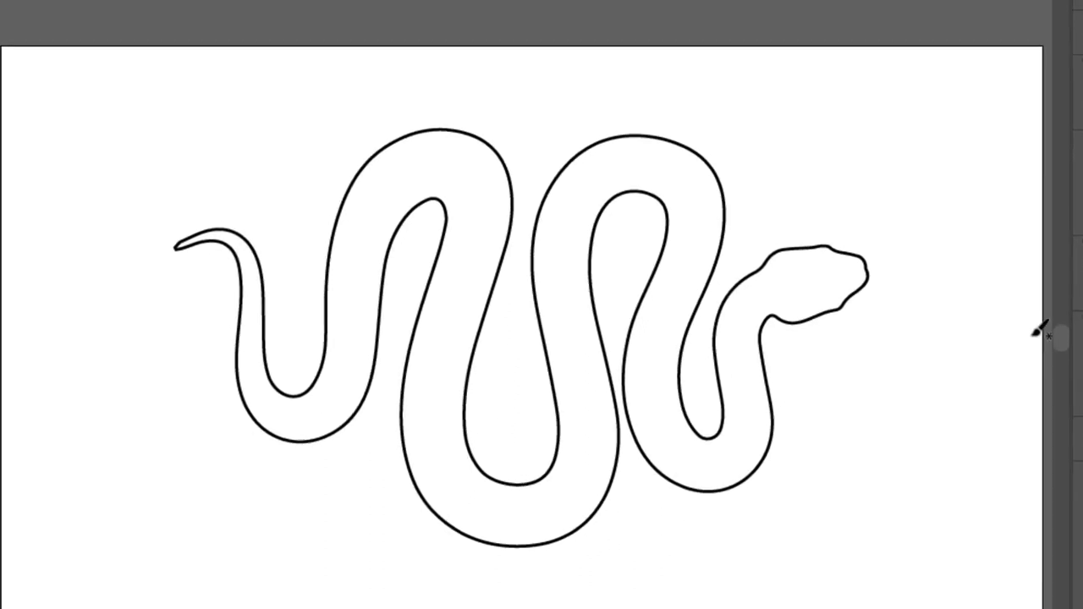
mouse_move(874, 264)
mouse_down()
mouse_move(798, 273)
mouse_move(757, 305)
mouse_move(743, 336)
mouse_move(743, 442)
mouse_move(720, 460)
mouse_move(704, 454)
mouse_move(674, 440)
mouse_move(656, 379)
mouse_move(693, 185)
mouse_move(683, 166)
mouse_move(634, 160)
mouse_move(602, 175)
mouse_move(567, 249)
mouse_move(583, 363)
mouse_move(575, 482)
mouse_move(544, 513)
mouse_move(491, 505)
mouse_move(454, 476)
mouse_move(440, 437)
mouse_move(439, 363)
mouse_move(465, 254)
mouse_move(462, 152)
mouse_move(433, 150)
mouse_move(374, 205)
mouse_move(339, 408)
mouse_move(310, 423)
mouse_move(278, 411)
mouse_move(250, 340)
mouse_move(251, 244)
mouse_move(235, 227)
mouse_move(147, 242)
mouse_move(133, 258)
mouse_up()
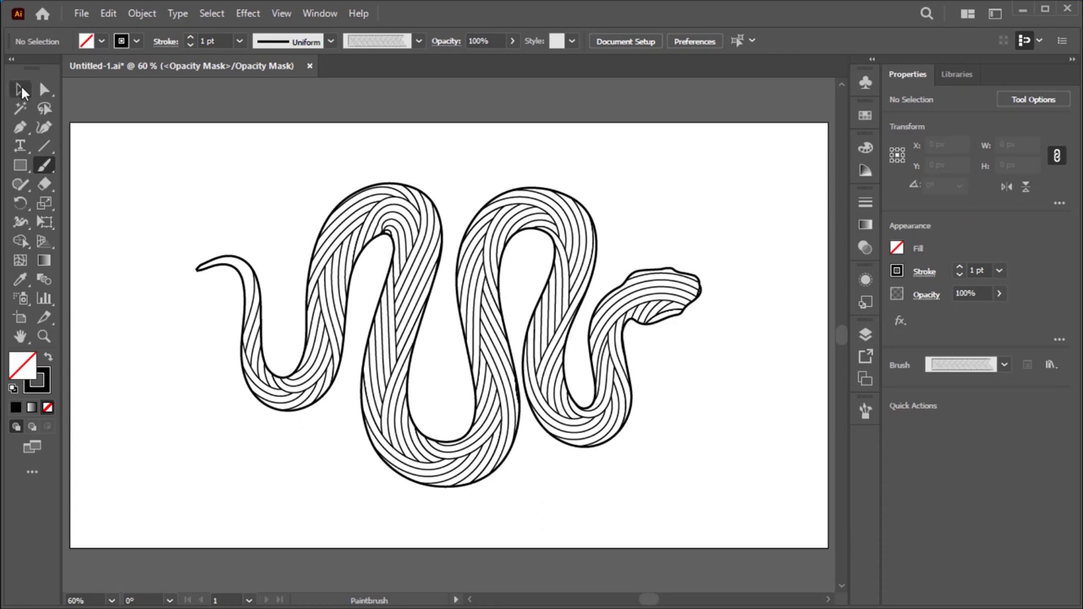
- Exit opacity mask editing back to the artwork and deselect the snake
click(20, 89)
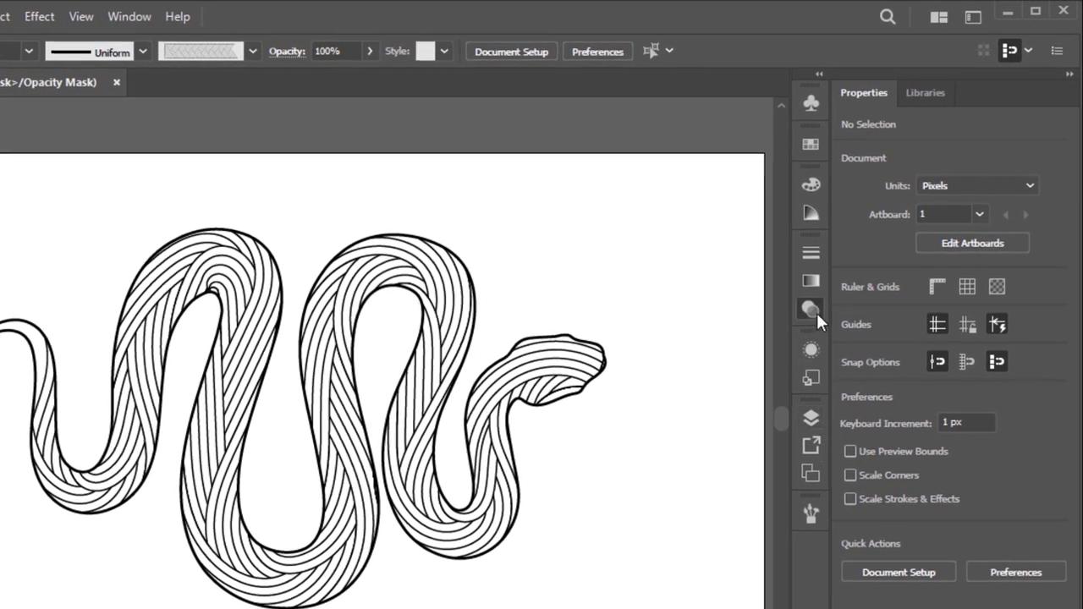
click(816, 311)
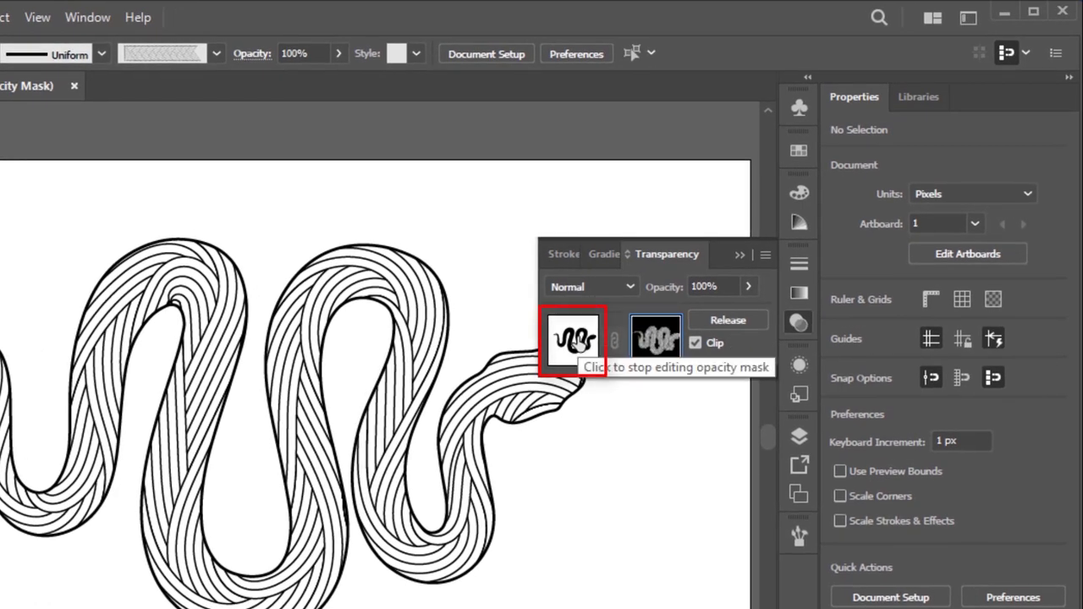
click(575, 343)
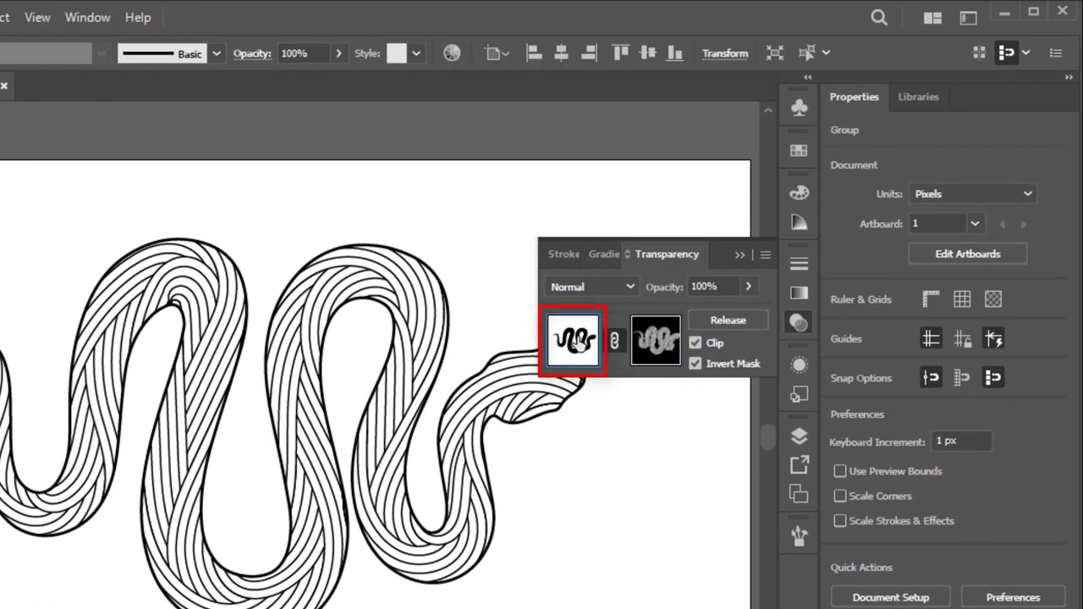
click(738, 255)
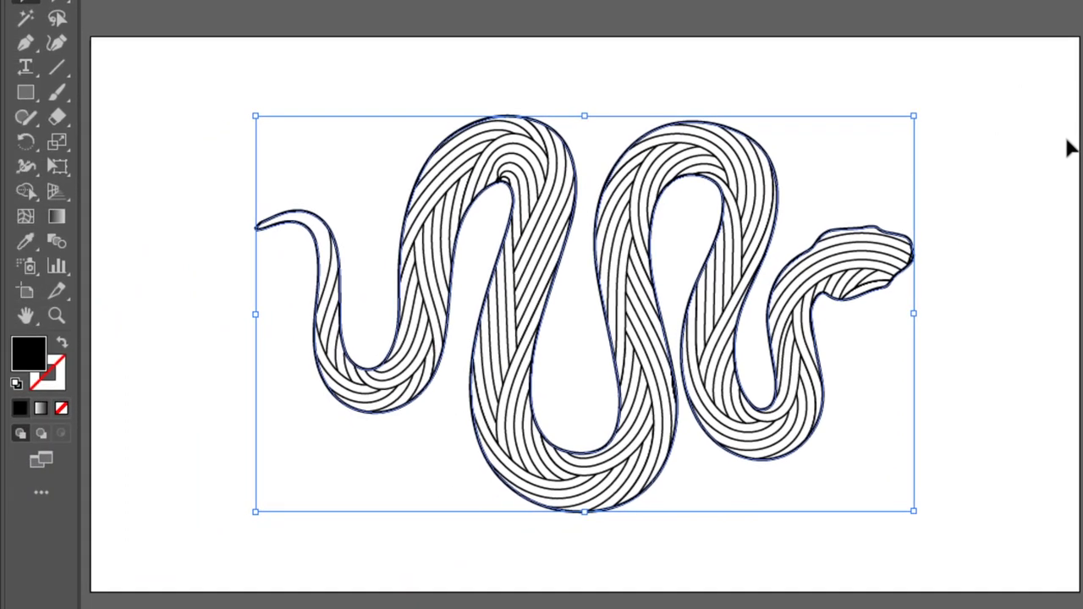
click(1068, 148)
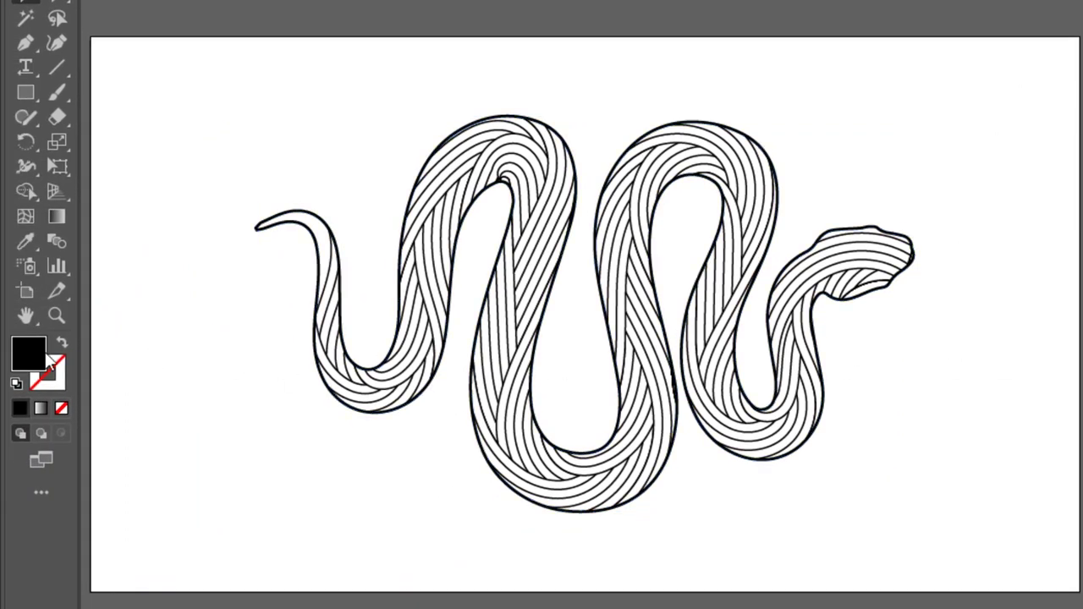
- Set the fill colour to orange, hex ffaa00
double_click(29, 360)
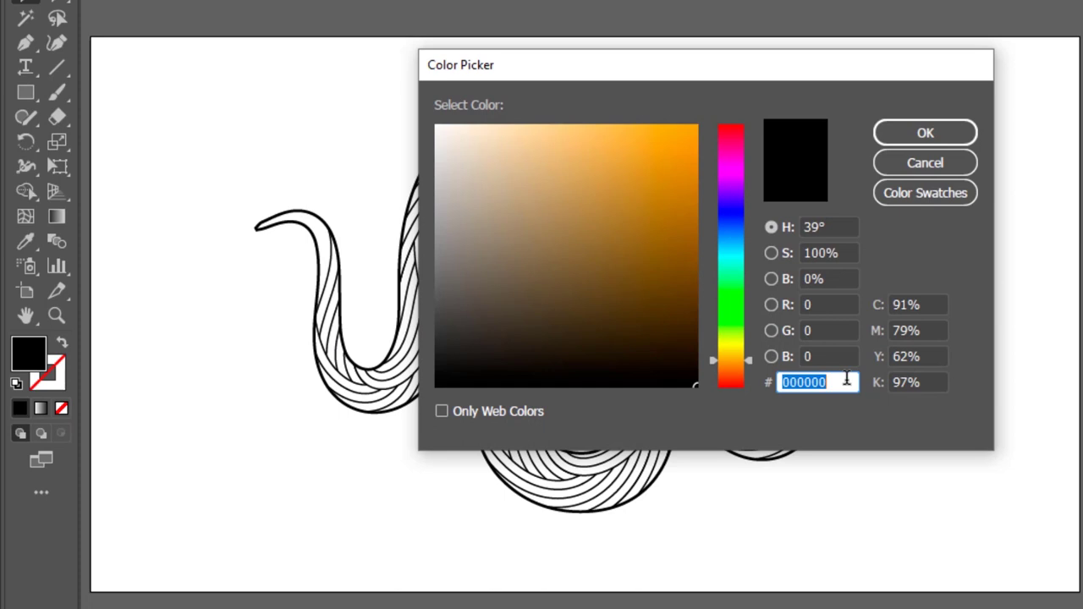
text(ffa)
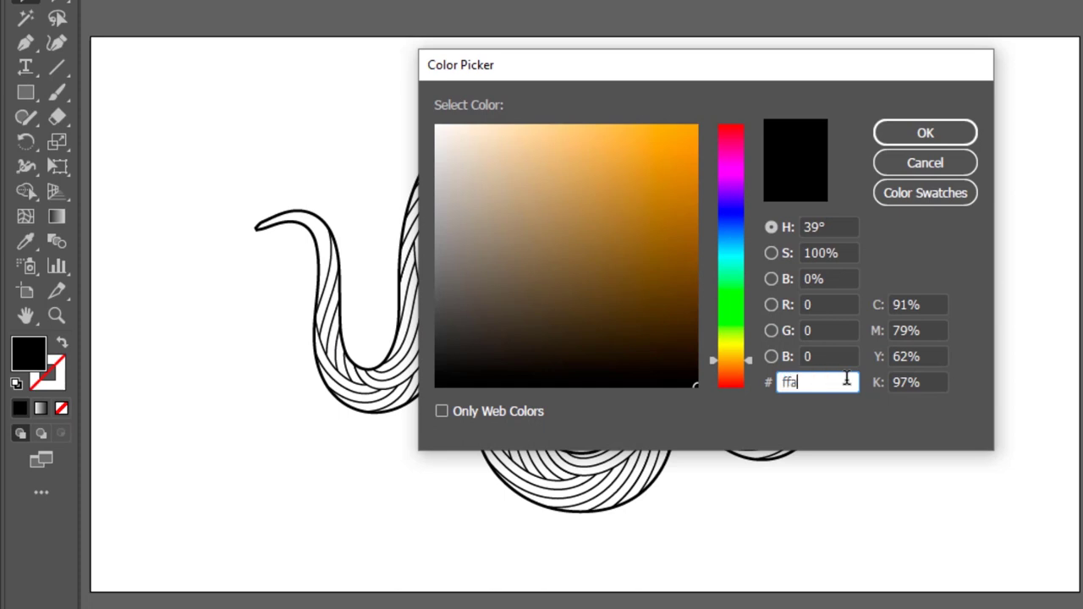
text(a0)
key(Tab)
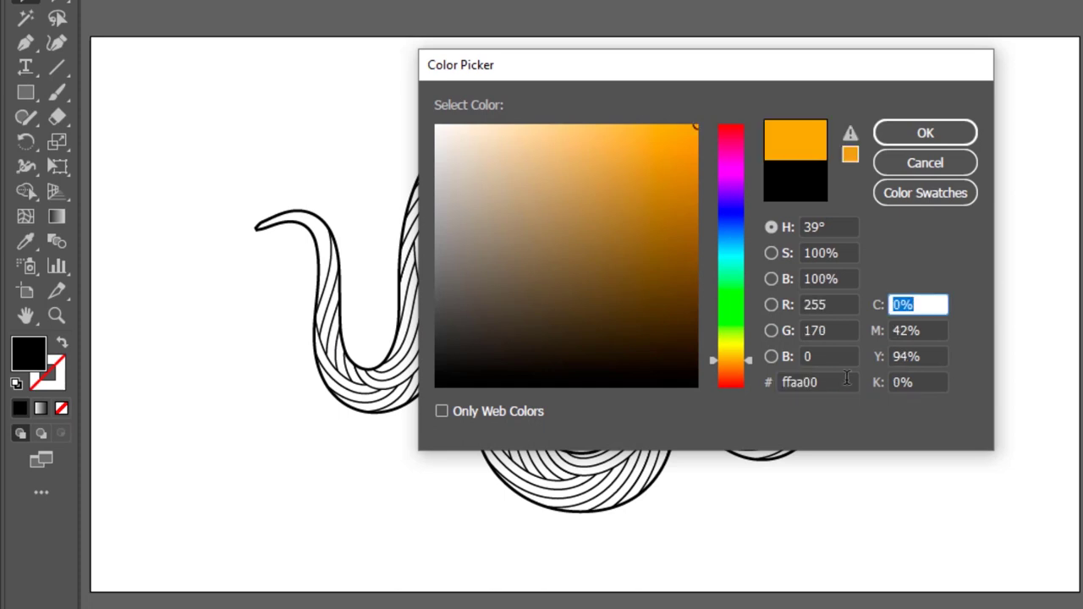
click(925, 133)
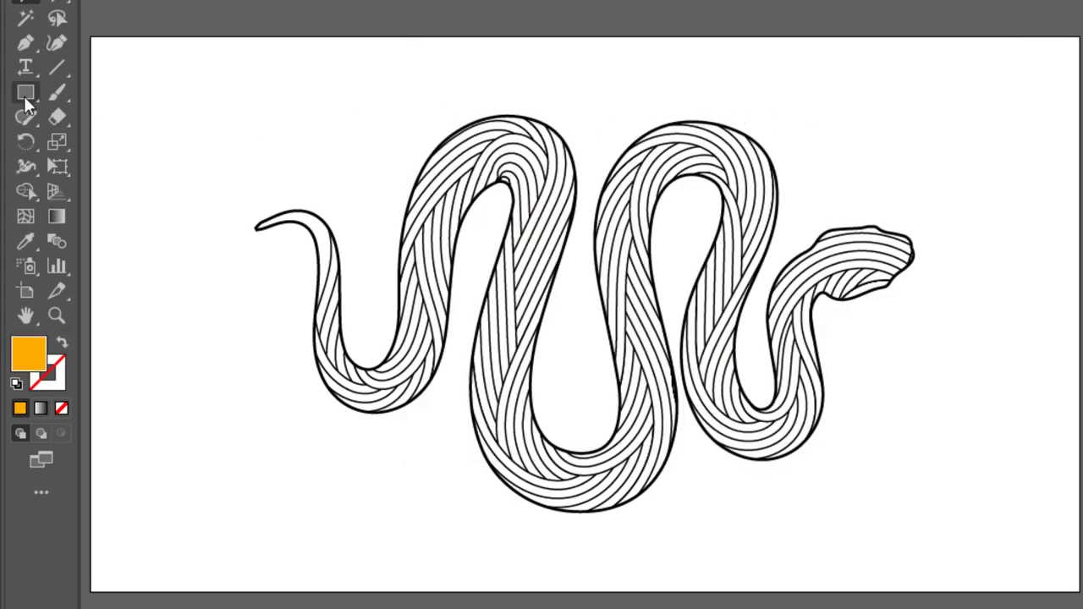
- Draw a 1366 × 768 px rectangle covering the entire artboard
key(m)
mouse_move(89, 32)
mouse_down()
mouse_move(738, 434)
mouse_move(827, 540)
mouse_up()
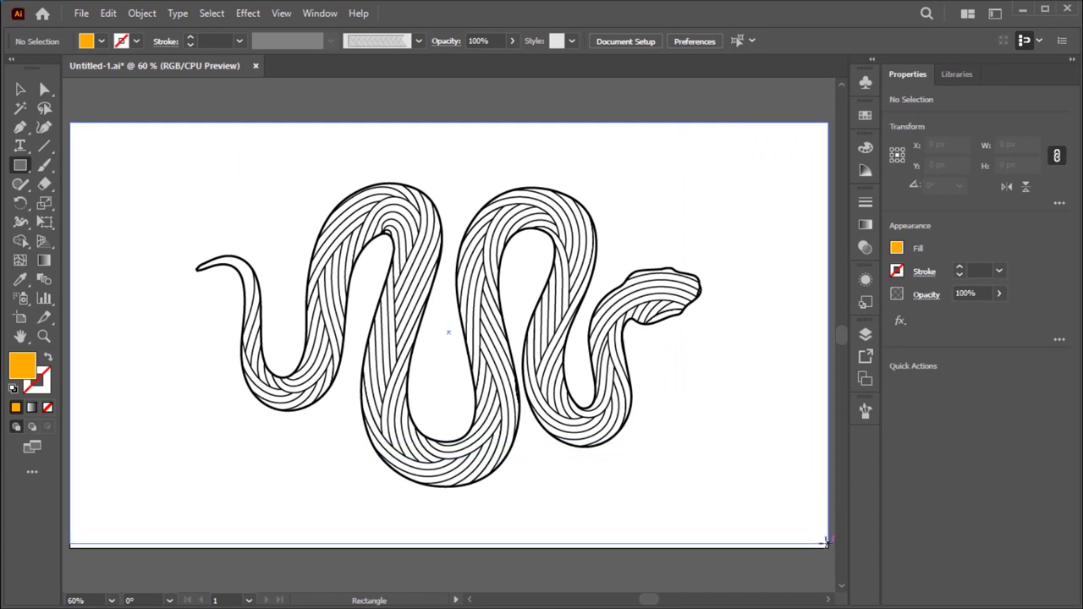
drag(827, 538, 828, 548)
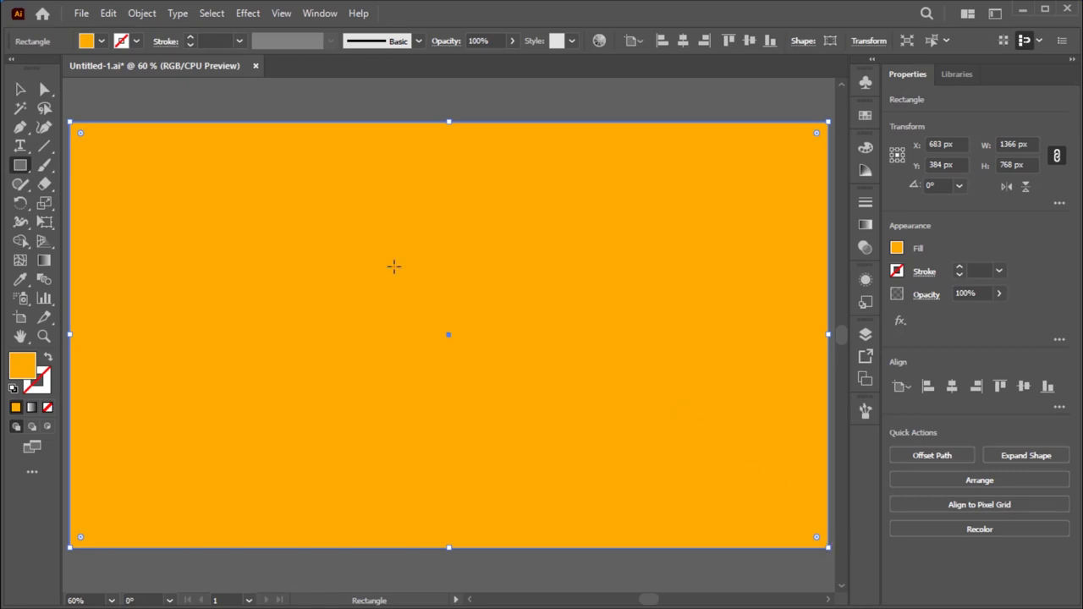
- Set the orange rectangle's blending mode to Multiply, then deselect it
click(22, 88)
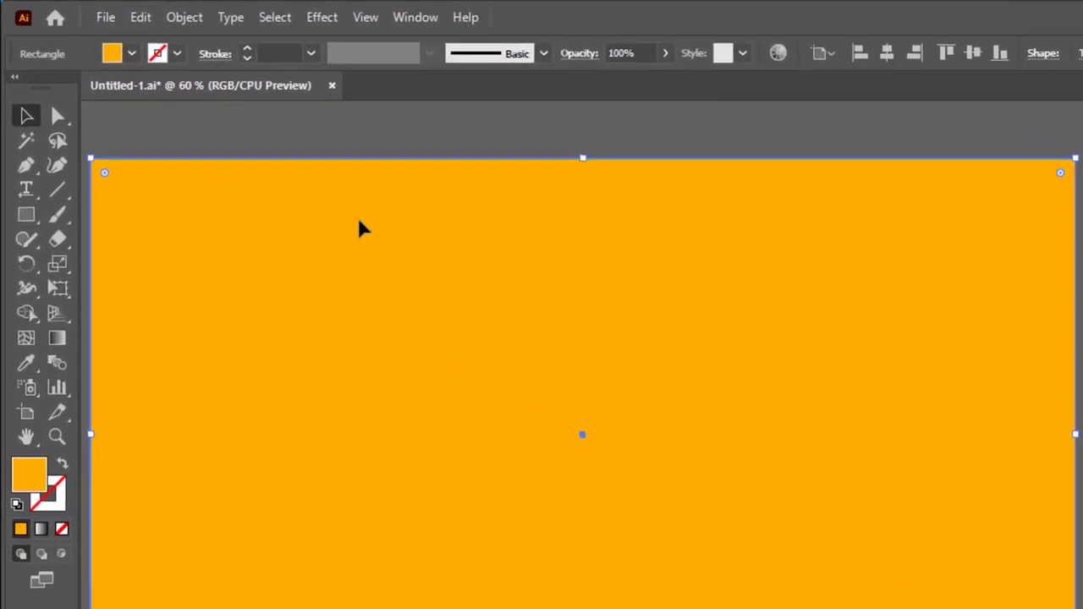
click(579, 54)
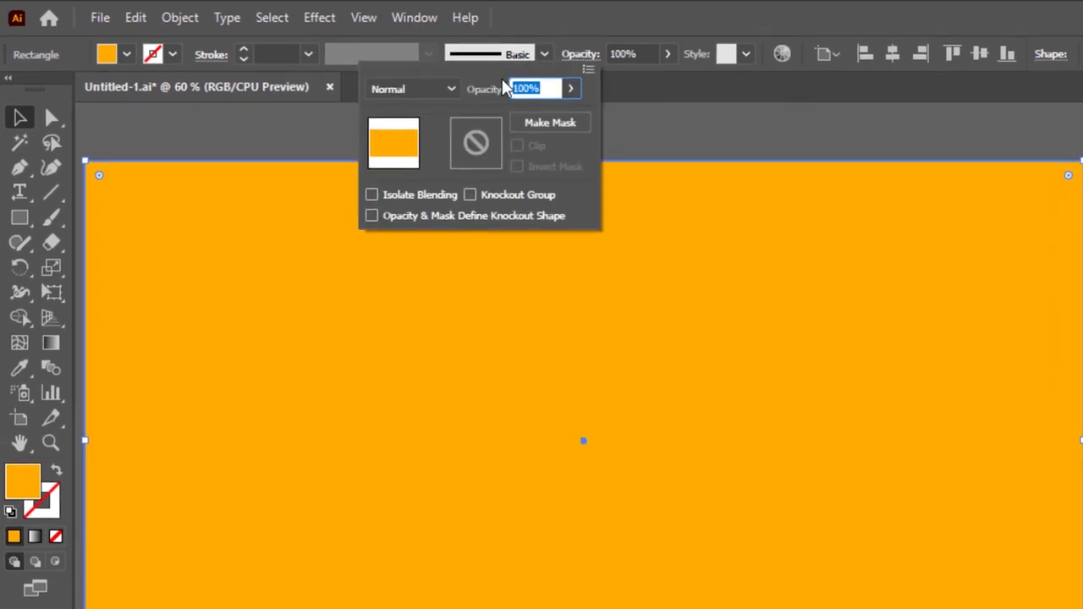
click(433, 90)
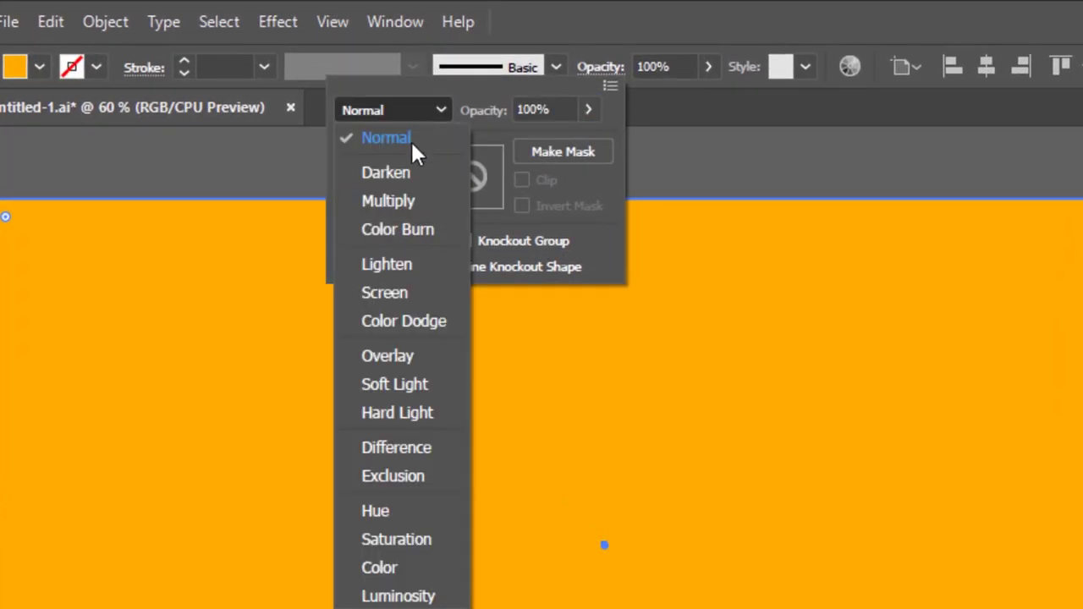
click(394, 200)
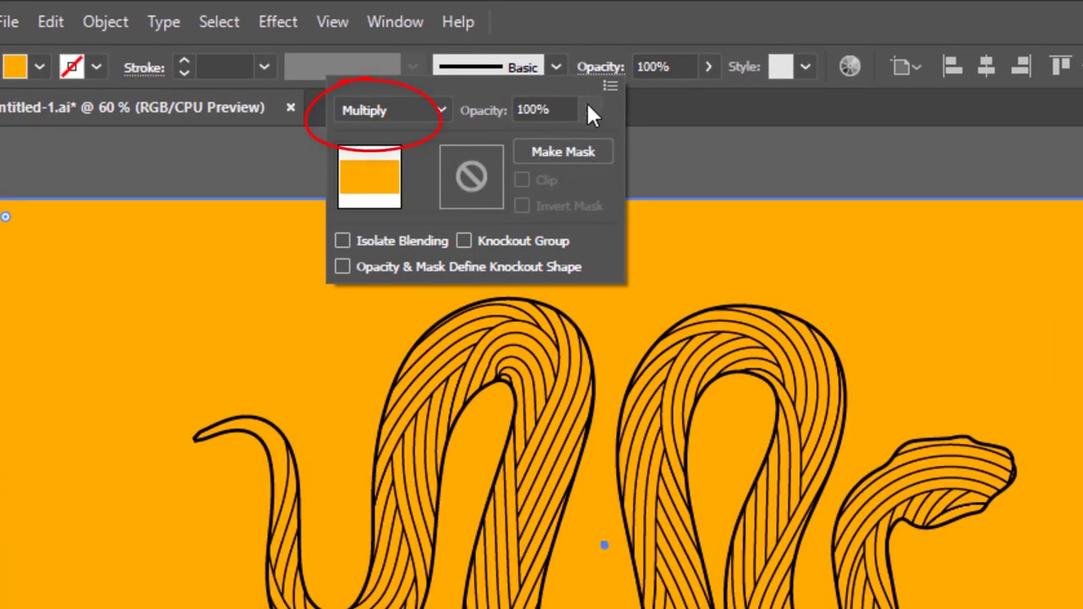
click(658, 140)
click(512, 91)
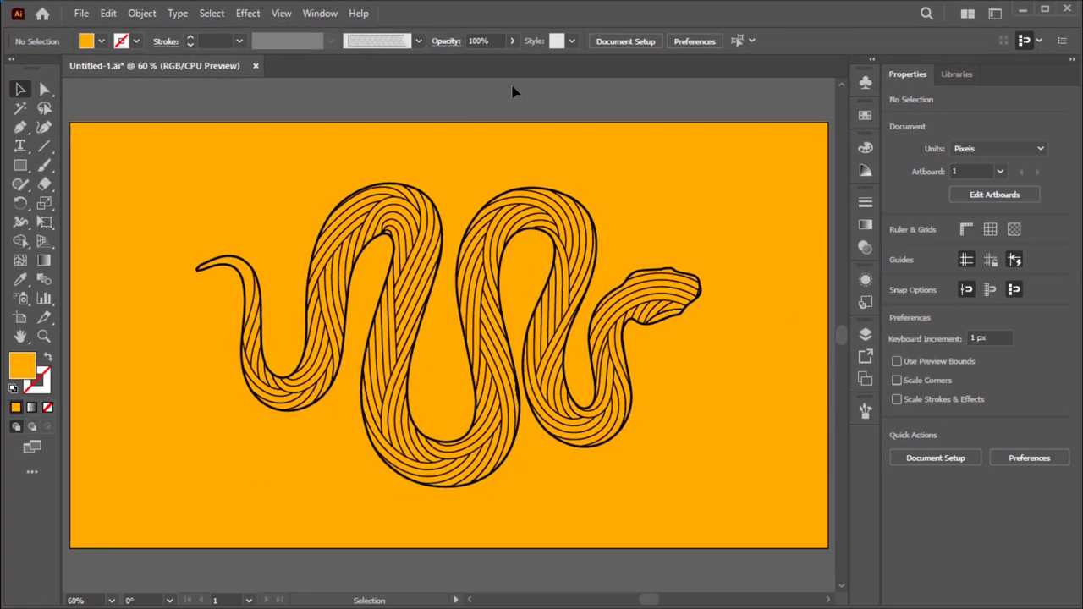